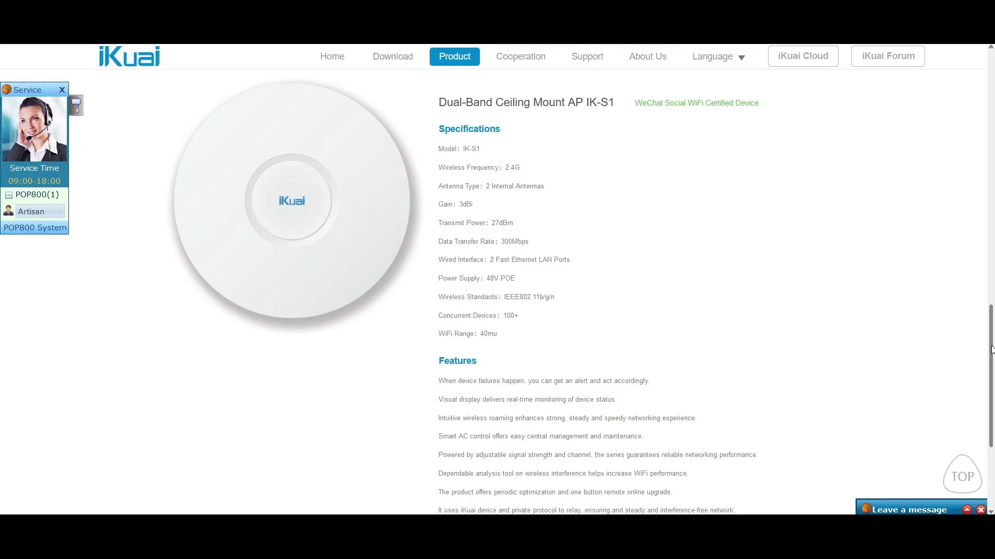
- Scroll through the iKuai IK-S1 ceiling access point's specifications
scroll(991, 350, "down", 2)
scroll(991, 350, "down", 1)
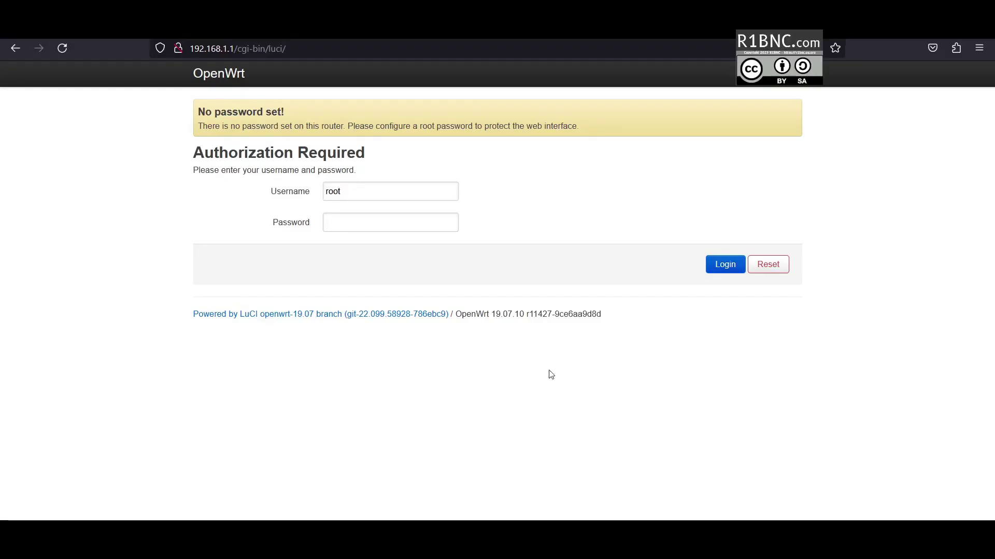
- Log in as root and start a Flash image upload from System > Backup / Flash Firmware
left_click(725, 264)
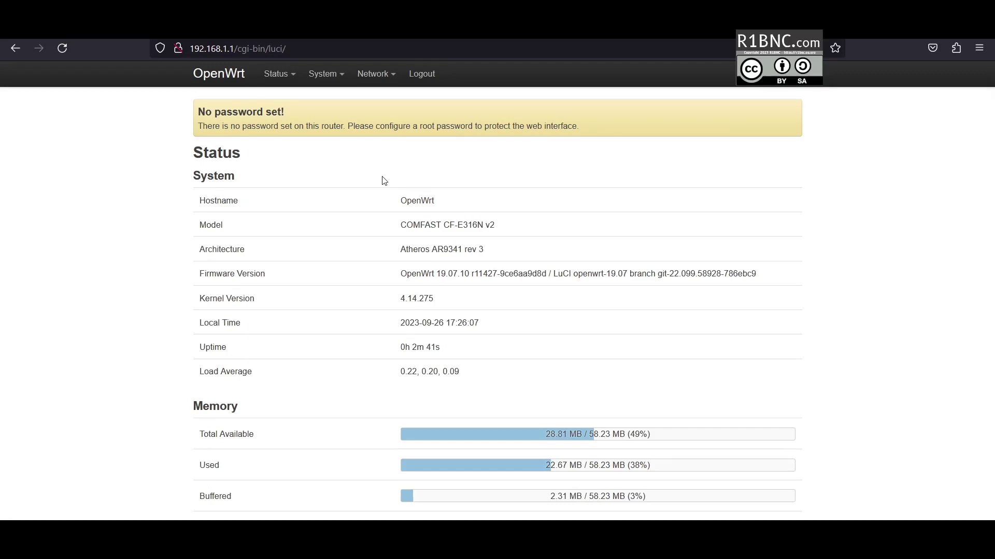
mouse_move(332, 75)
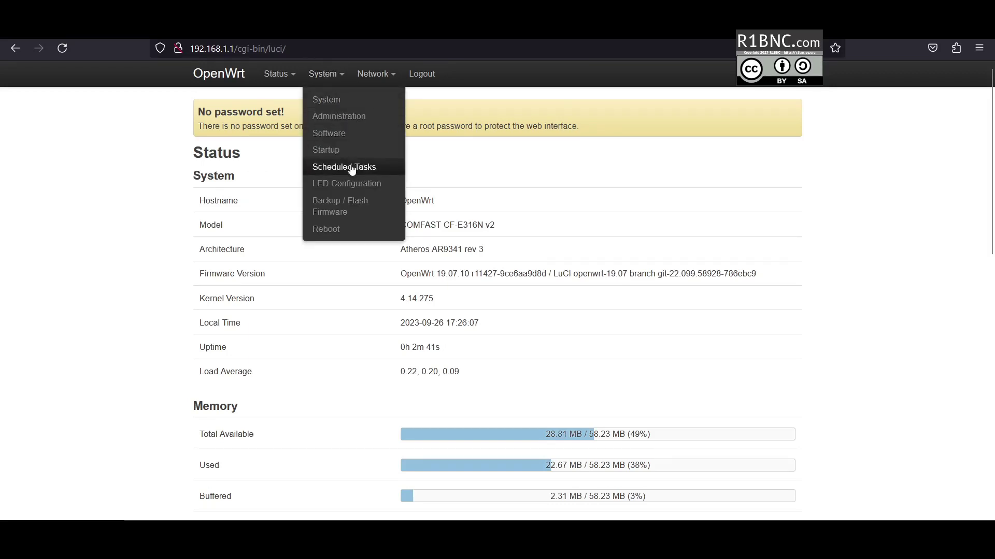
left_click(349, 205)
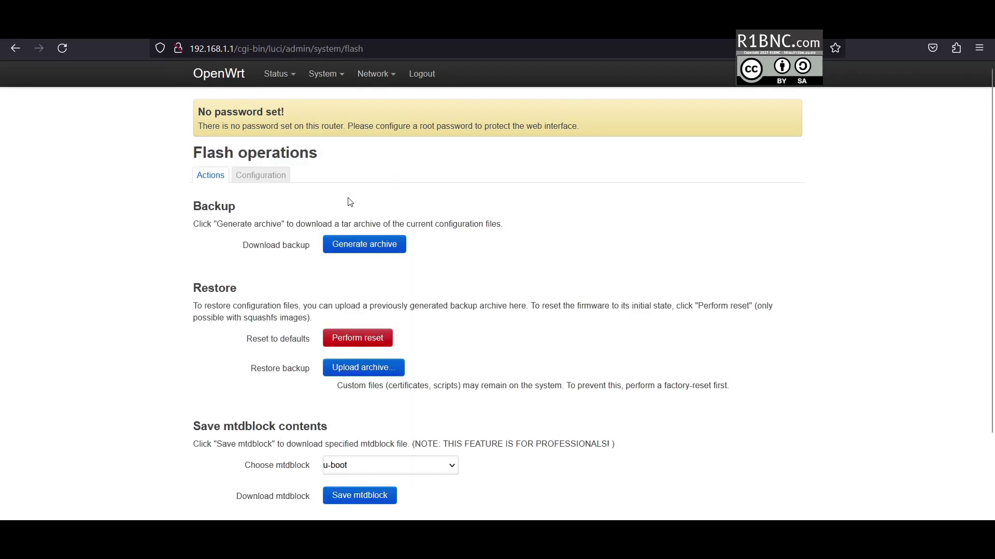
scroll(378, 311, "down", 2)
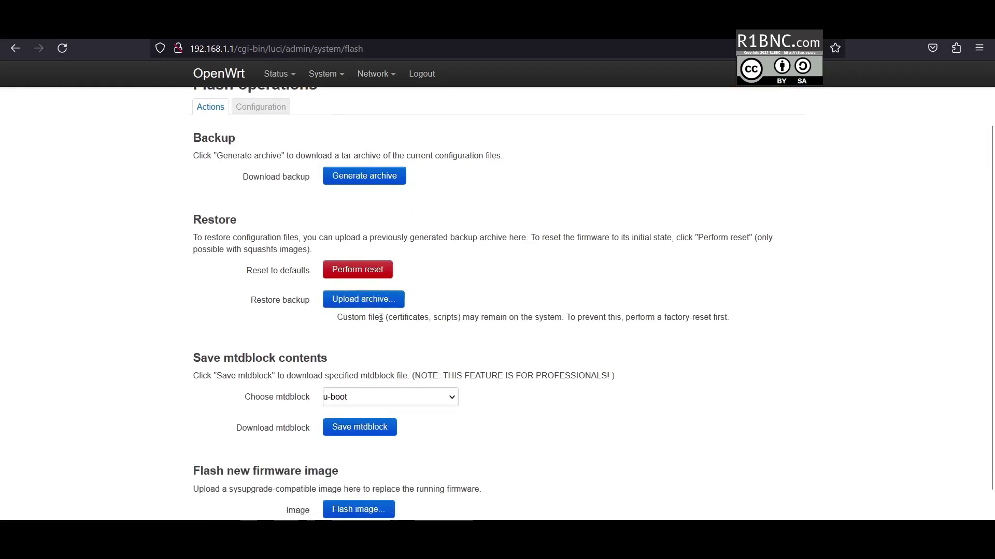
scroll(380, 318, "down", 1)
left_click(363, 465)
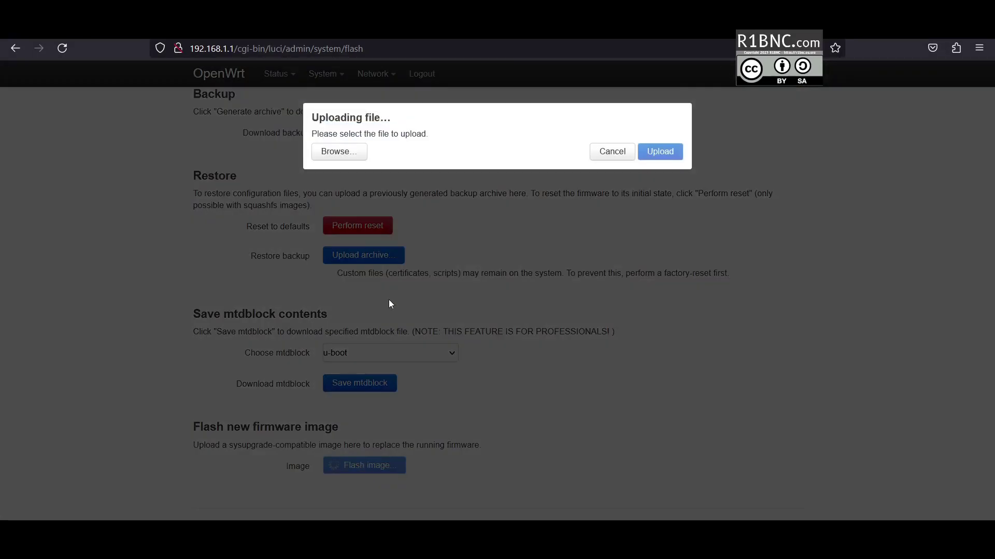
- Select and upload the cf-e316n-v2 sysupgrade .bin firmware file
left_click(339, 151)
left_click(227, 146)
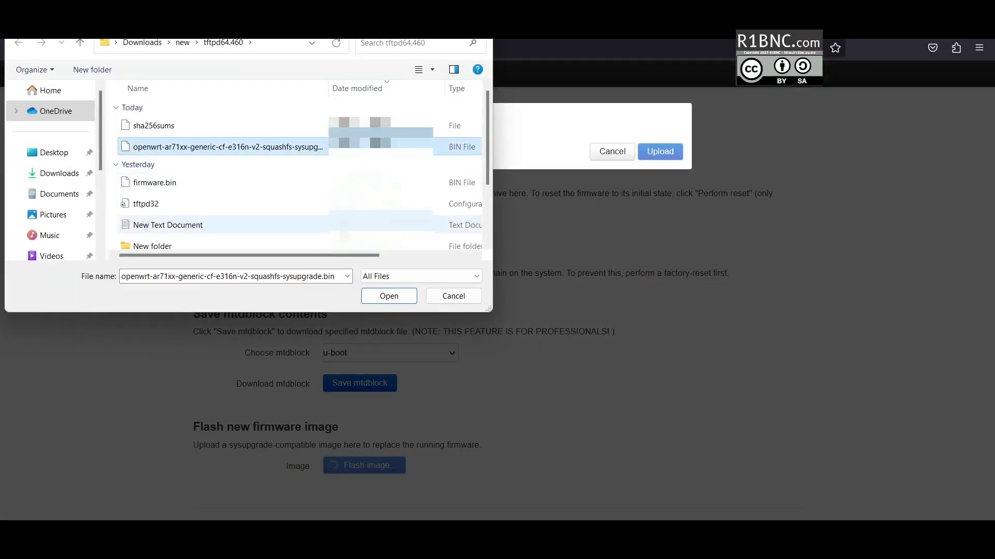
left_click(388, 295)
left_click(659, 176)
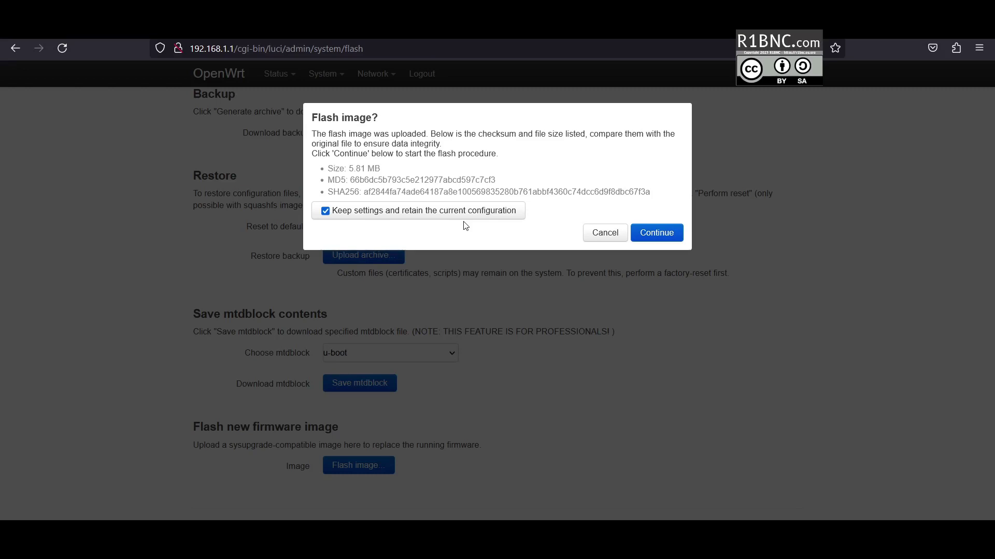
- Flash the firmware without keeping settings, then accept the self-signed certificate warning
left_click(416, 213)
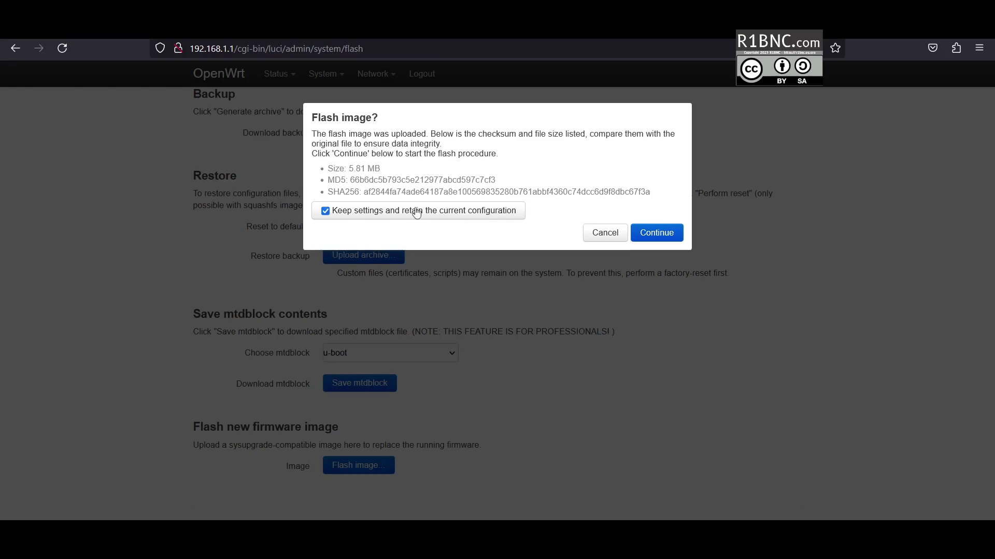
left_click(661, 238)
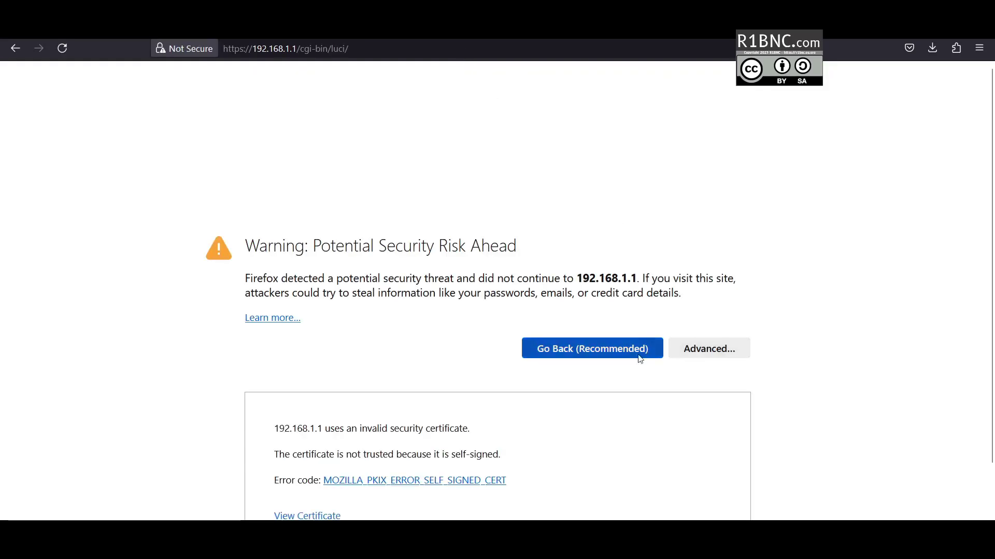
left_click(651, 488)
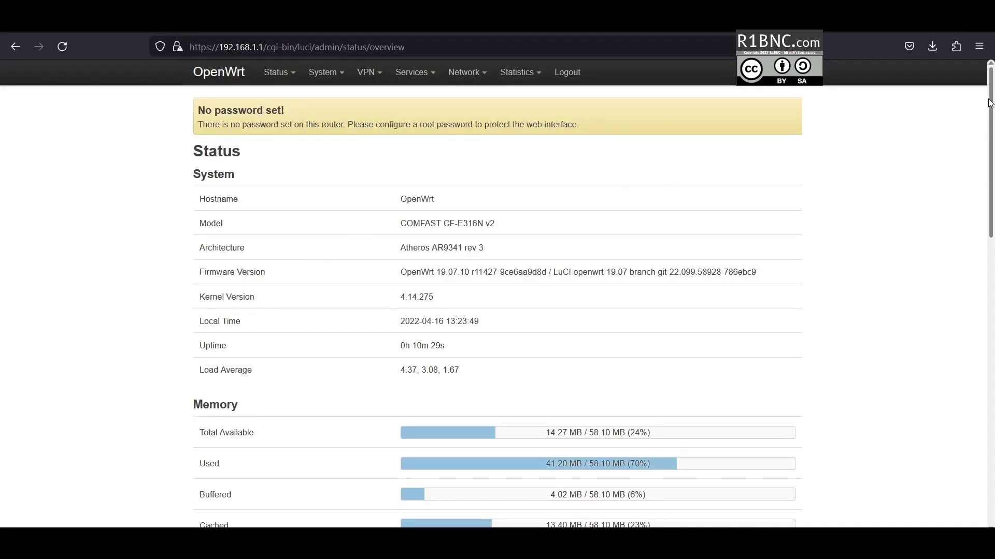
- Scroll through the Status Overview page reporting OpenWrt 19.07.10 firmware
left_click_drag(990, 114, 986, 171)
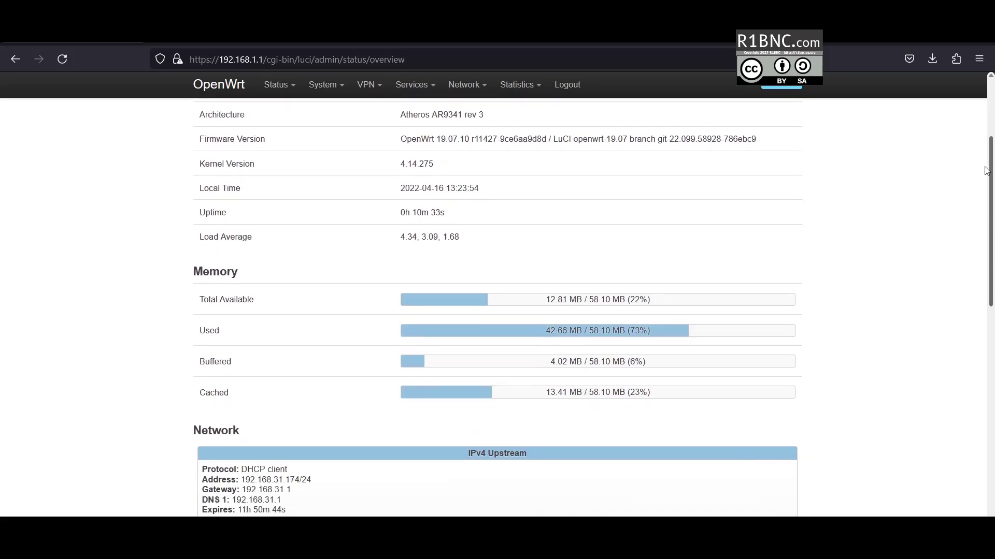
scroll(986, 171, "up", 3)
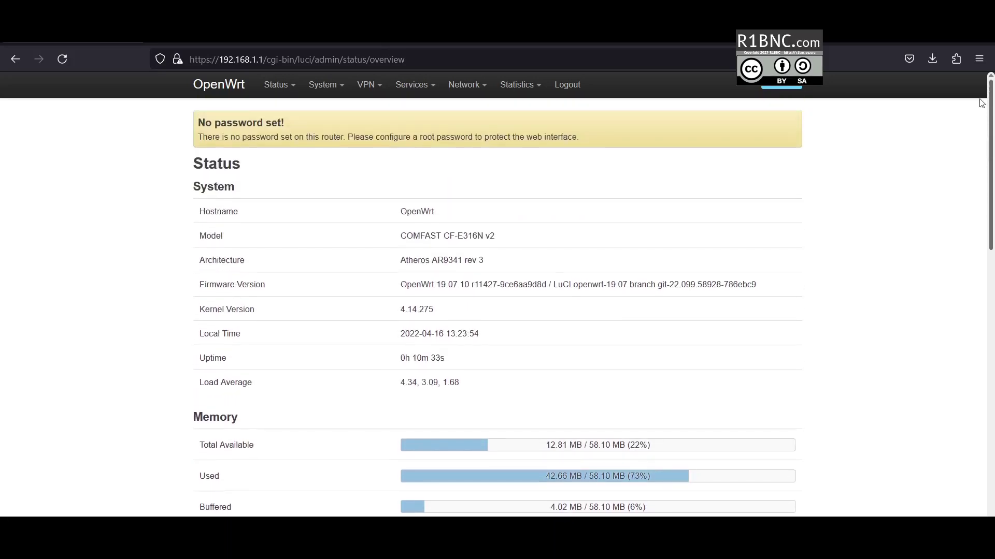
mouse_move(328, 92)
mouse_move(287, 91)
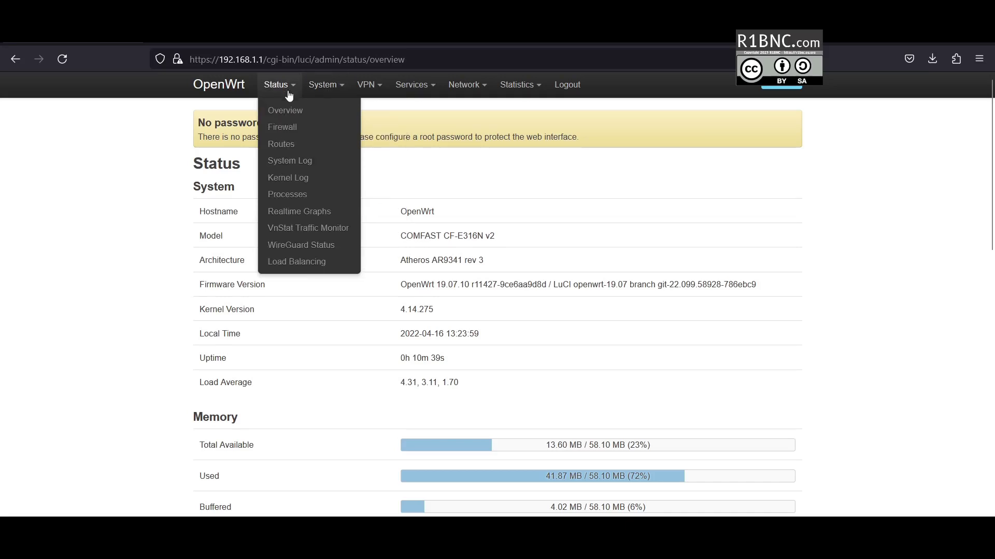
- Review the System Log and the VnStat graphs for eth1 and br-lan, then open WireGuard Status
left_click(316, 159)
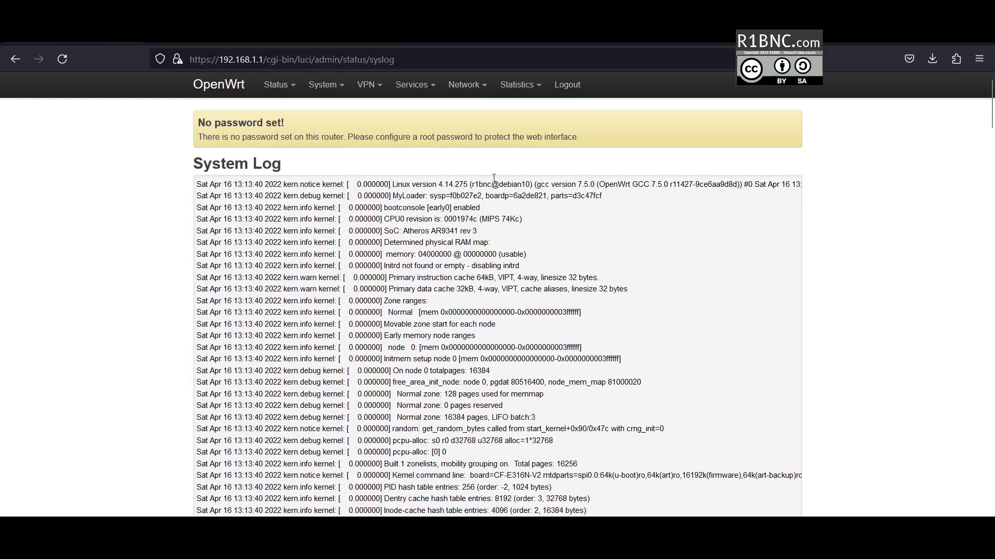
mouse_move(324, 85)
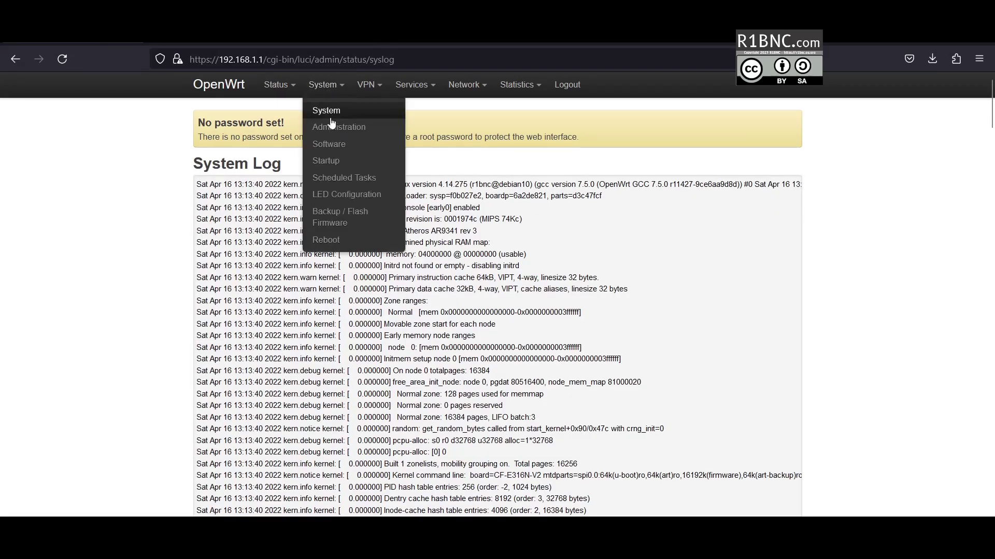
mouse_move(277, 84)
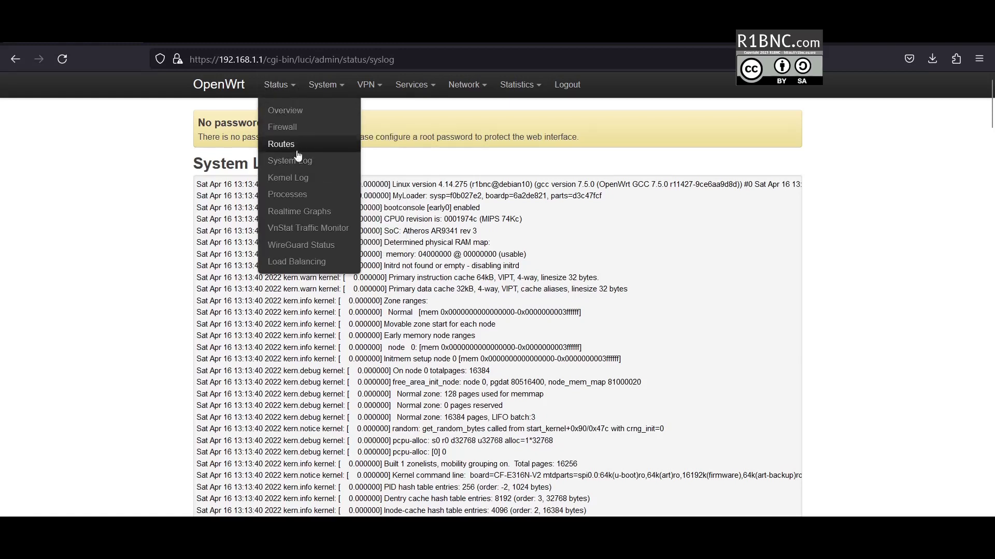
left_click(309, 231)
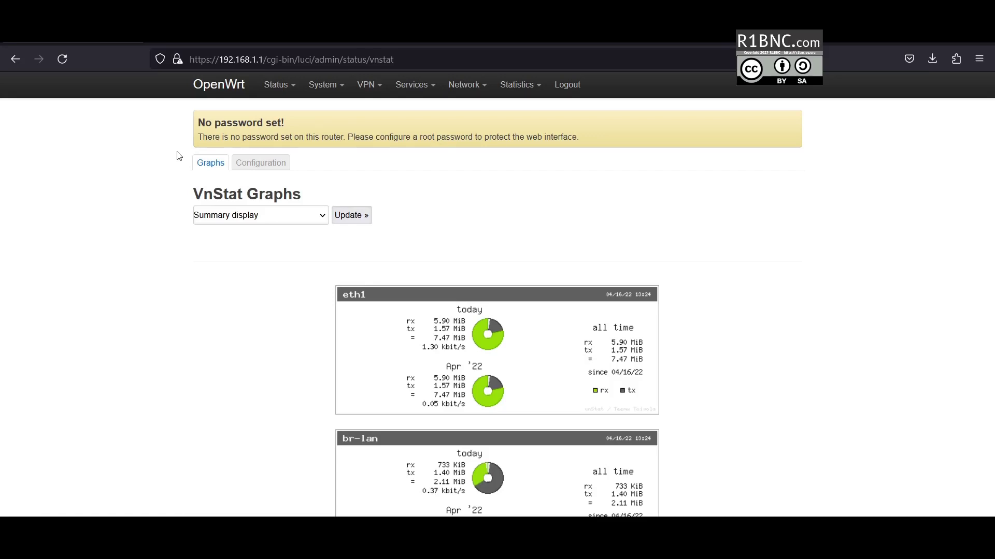
mouse_move(274, 86)
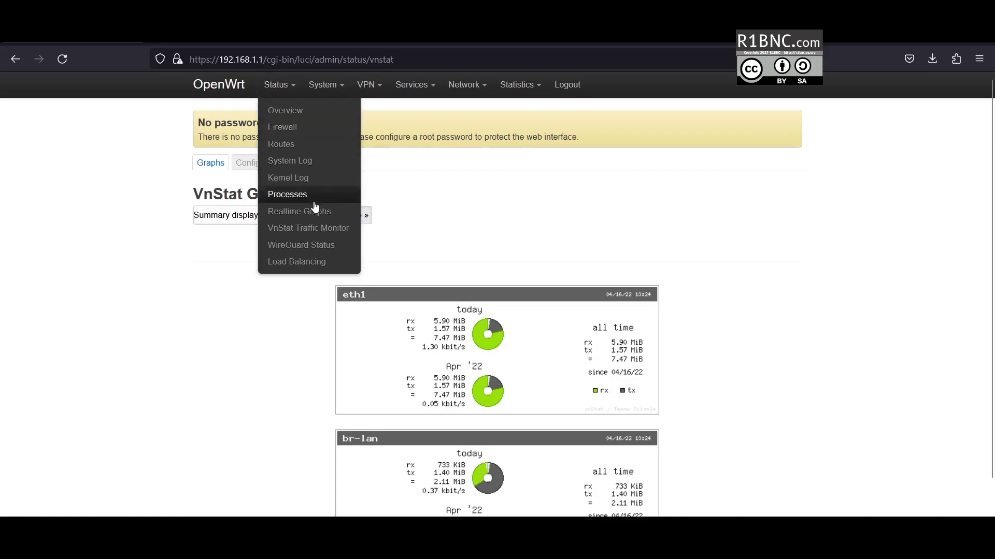
left_click(275, 85)
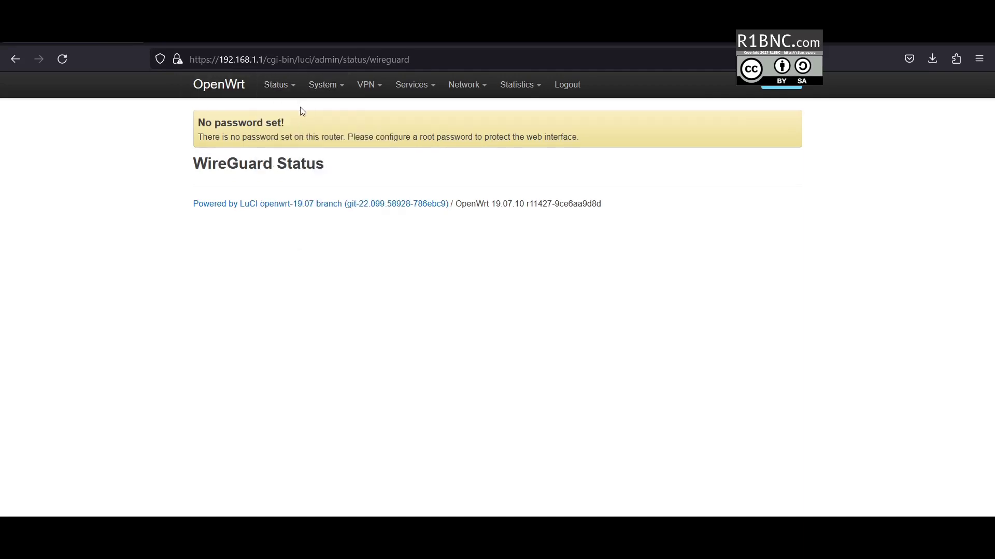
- Show the Load Balancing Detail view: wan online, wanb, wan6 and wanb6 offline
mouse_move(277, 85)
left_click(299, 263)
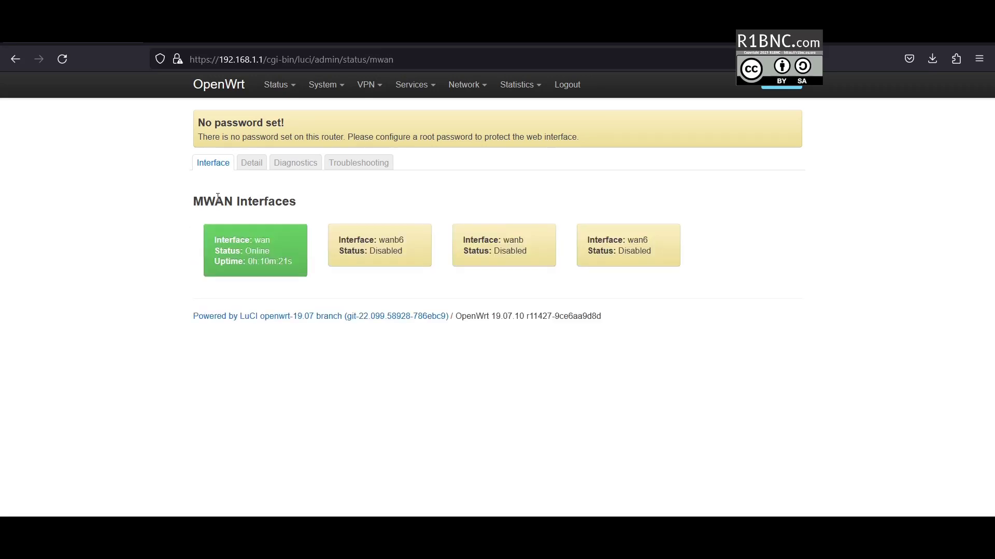
left_click(255, 164)
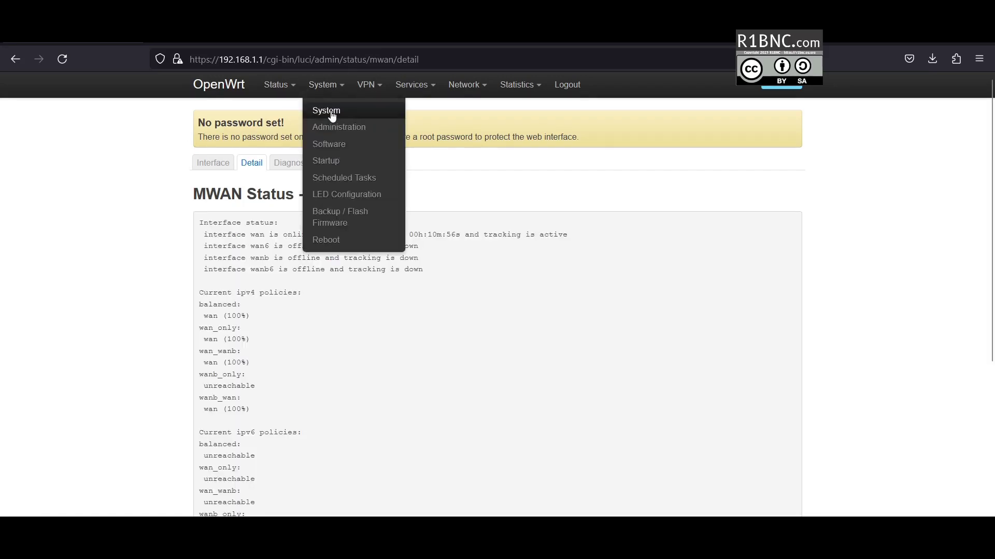
- Open the System Properties page showing hostname OpenWrt and timezone UTC
left_click(332, 115)
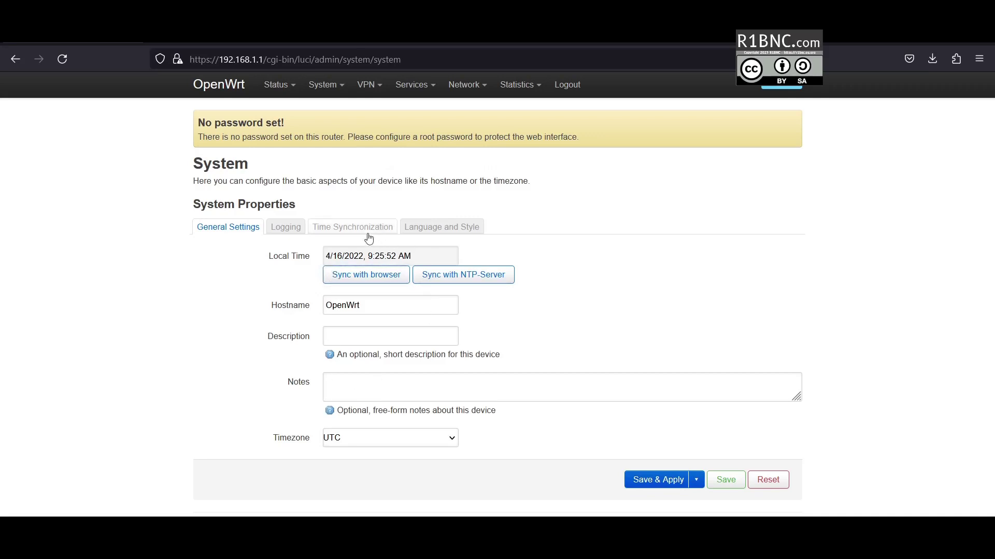
mouse_move(325, 85)
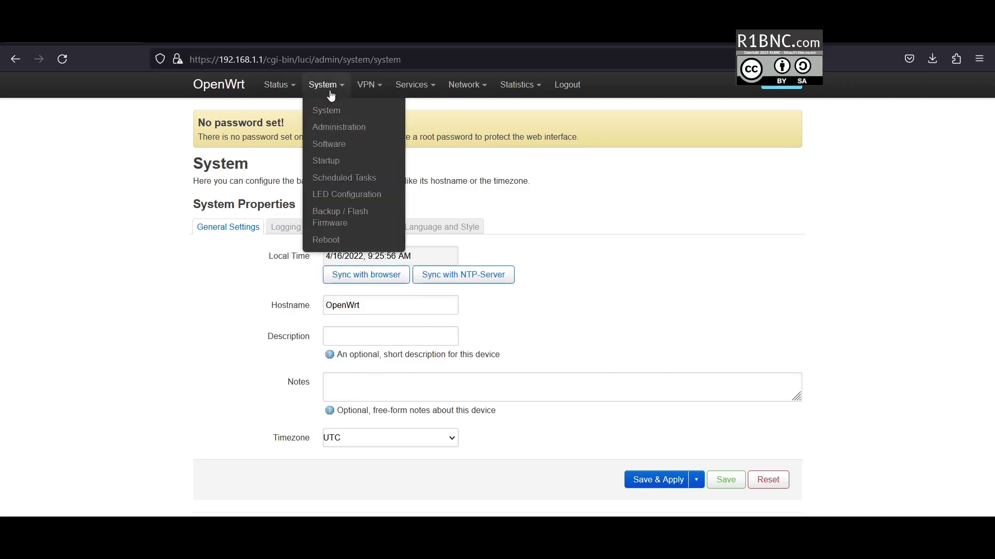
- Set and confirm a new router password, then view SSH Access (Dropbear, port 22)
left_click(336, 134)
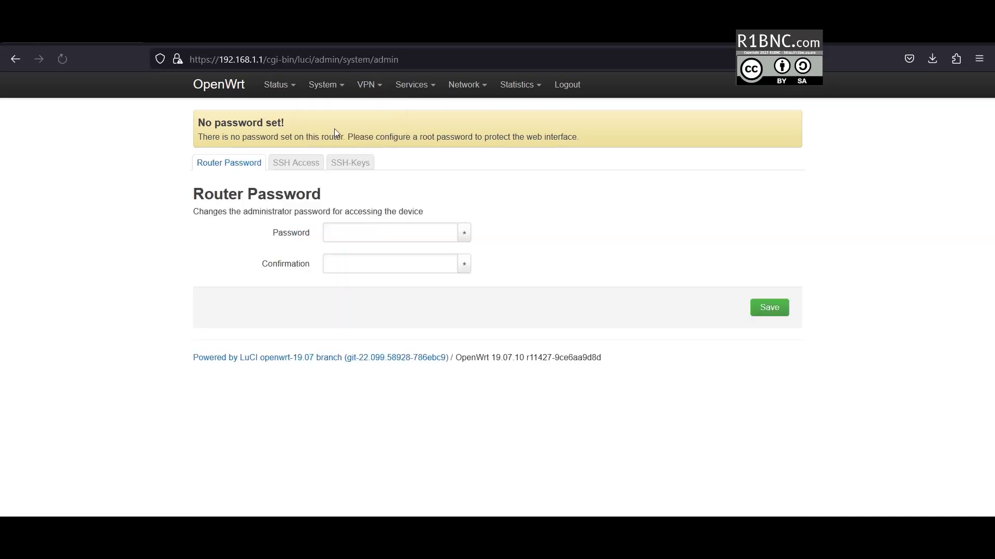
left_click(355, 230)
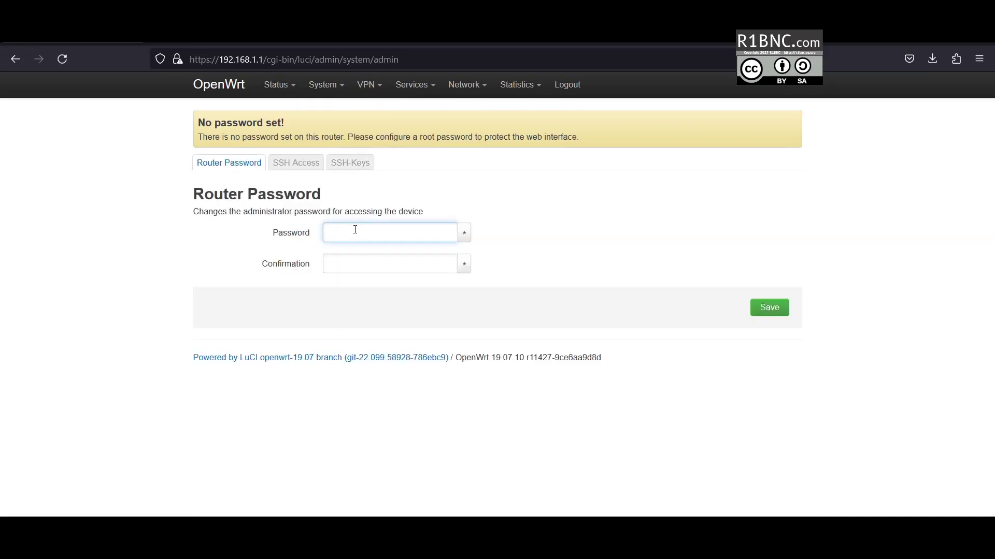
type("admin")
key("Tab")
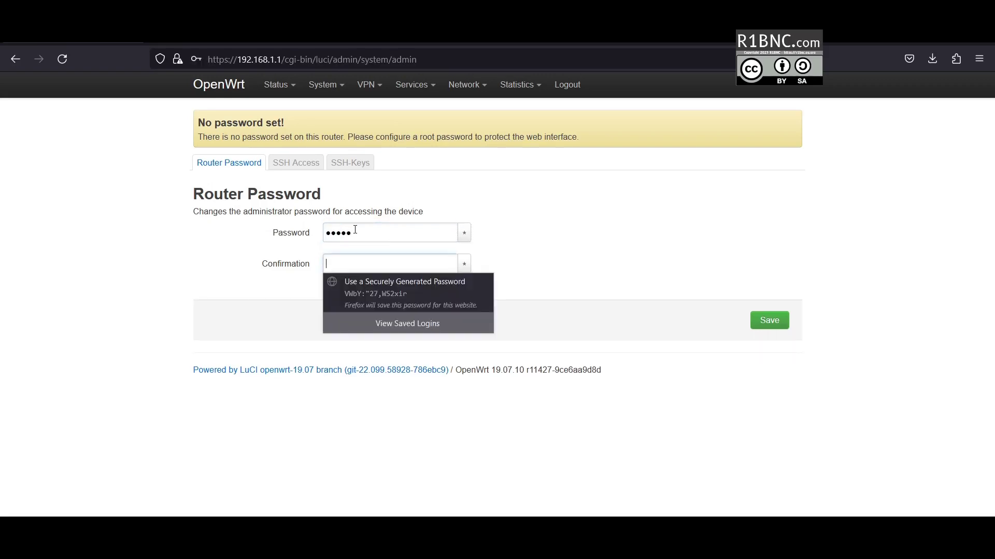
type("admin")
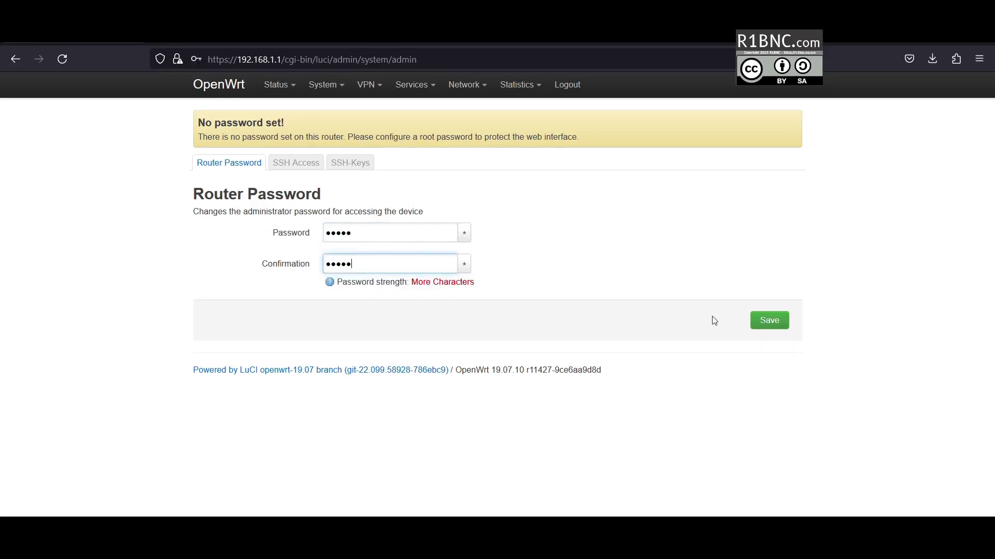
left_click(759, 322)
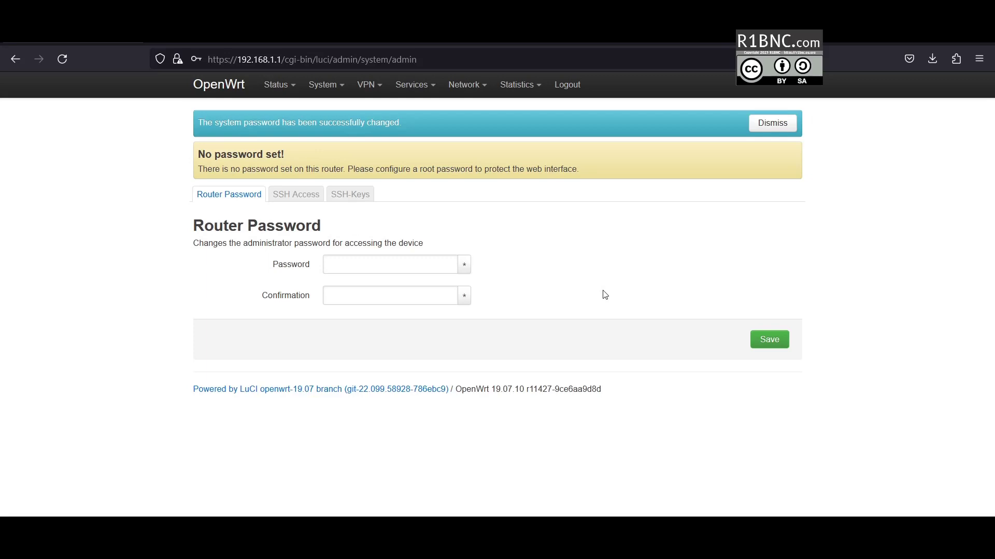
left_click(336, 200)
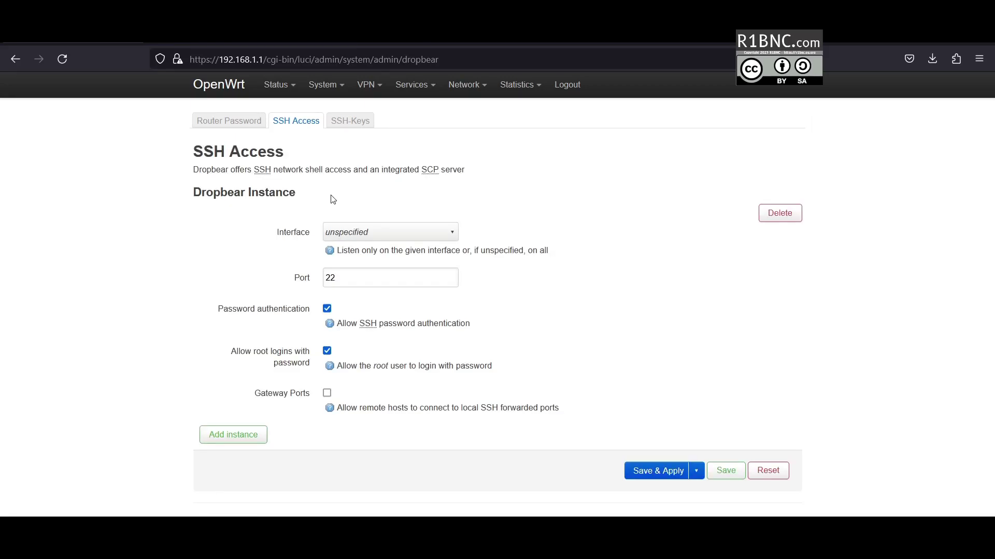
mouse_move(333, 87)
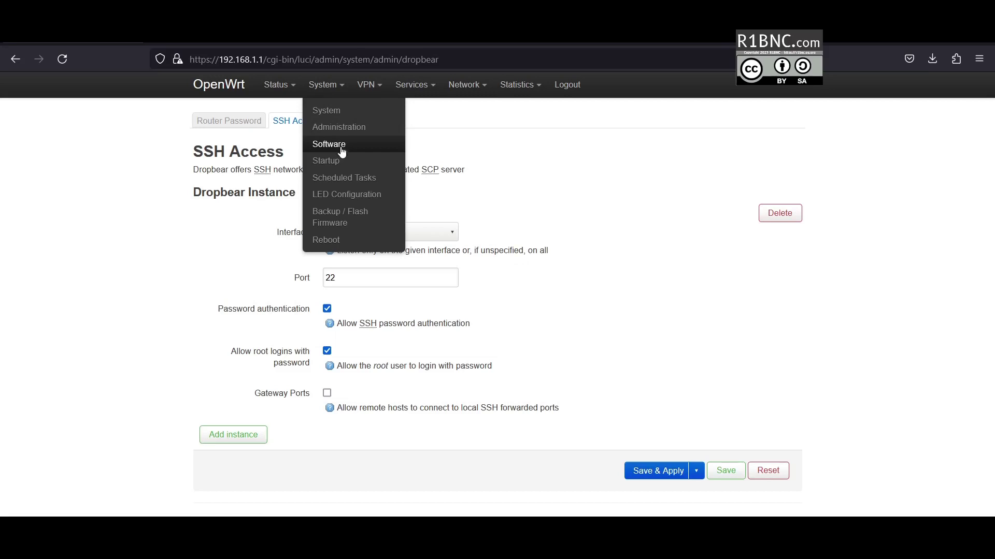
- Change the LAN LED action to 'Heartbeat' using the heartbeat trigger on cf-e316n-v2:green:diag
left_click(347, 195)
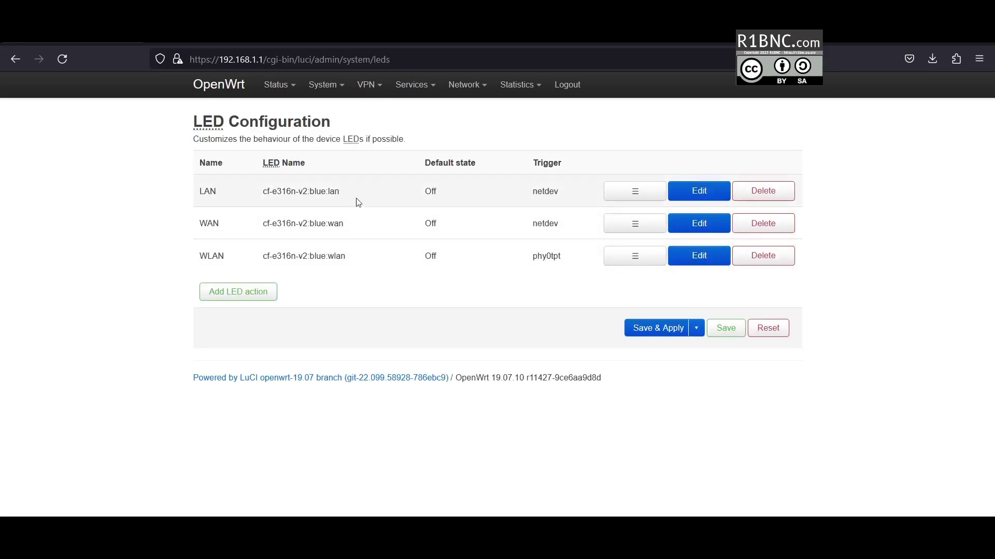
left_click(692, 197)
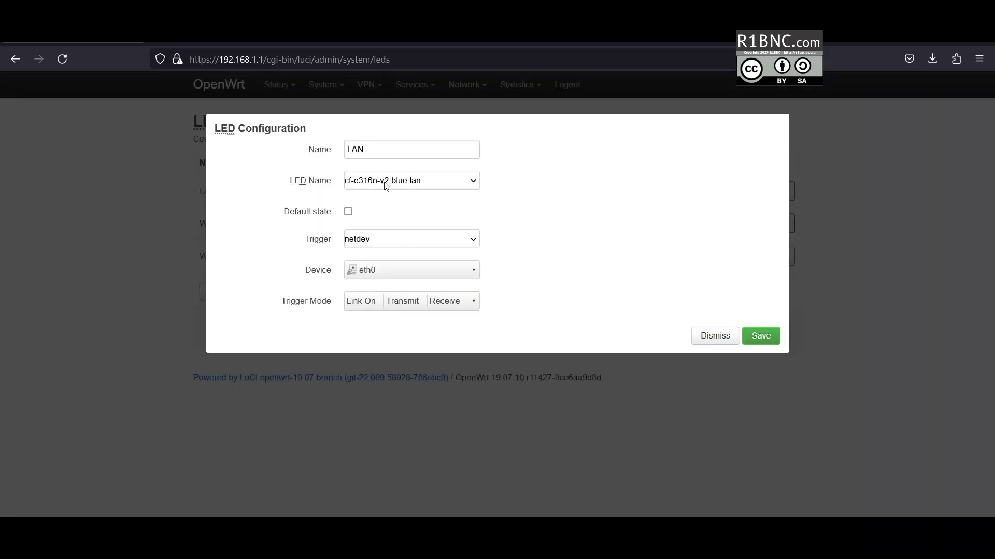
left_click(381, 241)
left_click(381, 273)
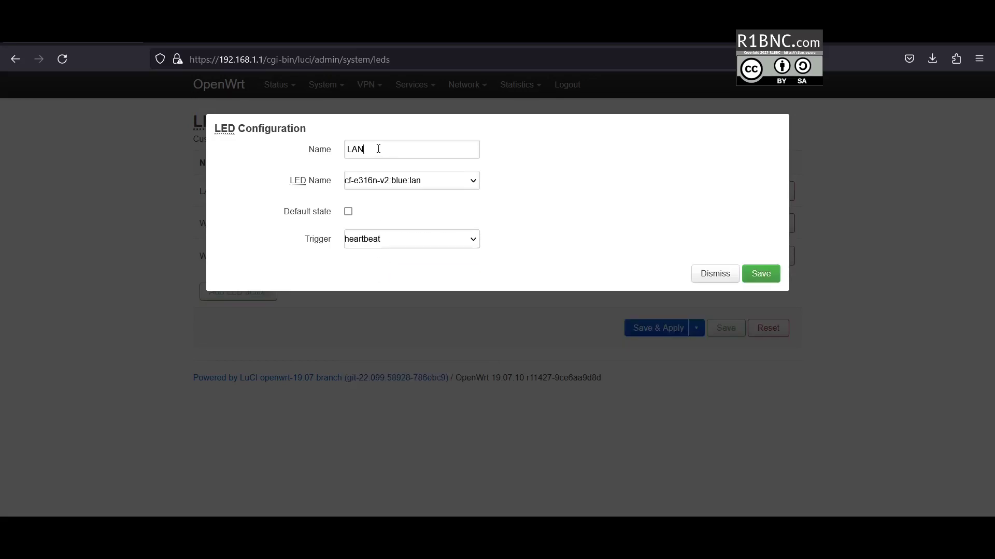
left_click_drag(377, 149, 319, 150)
type("Heartbeat")
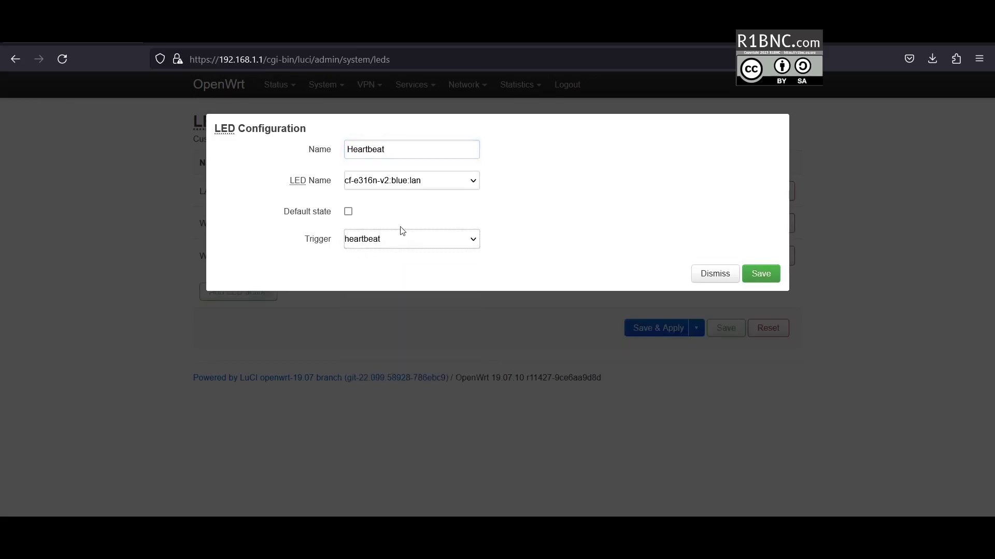
left_click(405, 186)
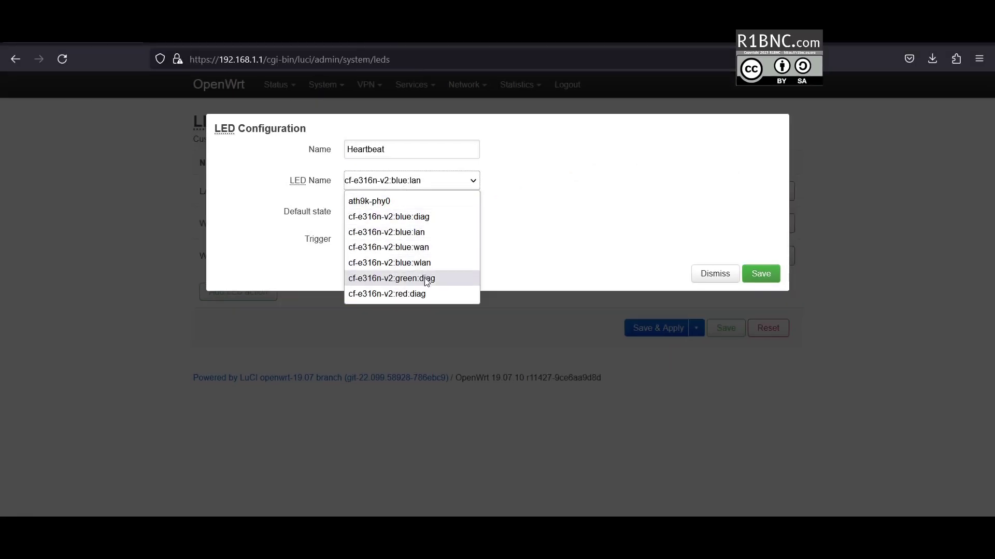
left_click(426, 278)
left_click(768, 280)
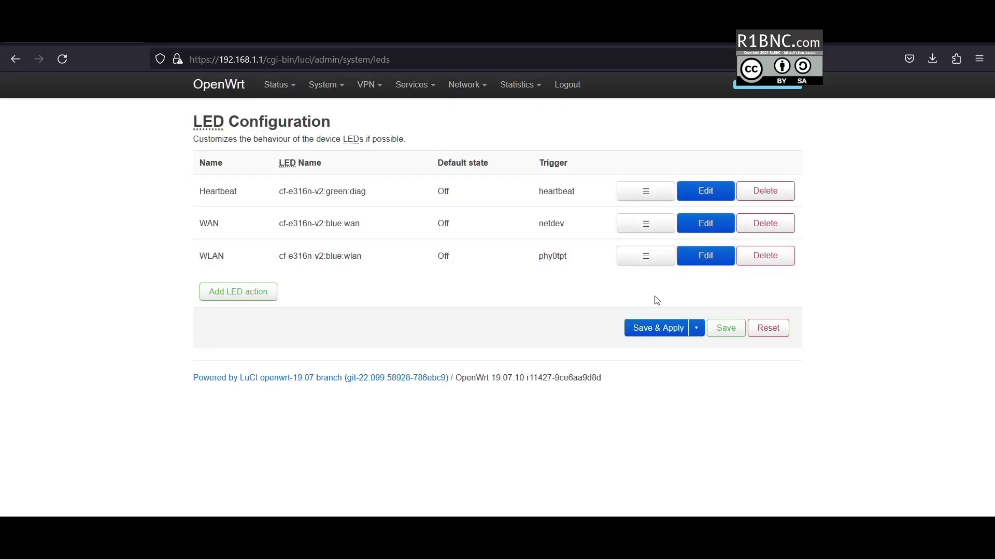
- Delete the WAN and WLAN LED actions and save and apply the LED changes
left_click(762, 230)
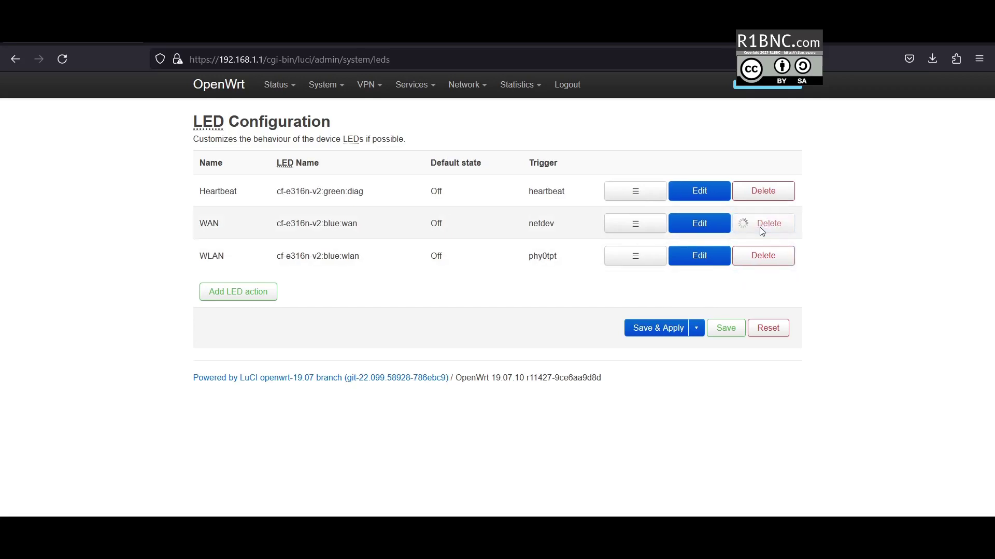
left_click(761, 230)
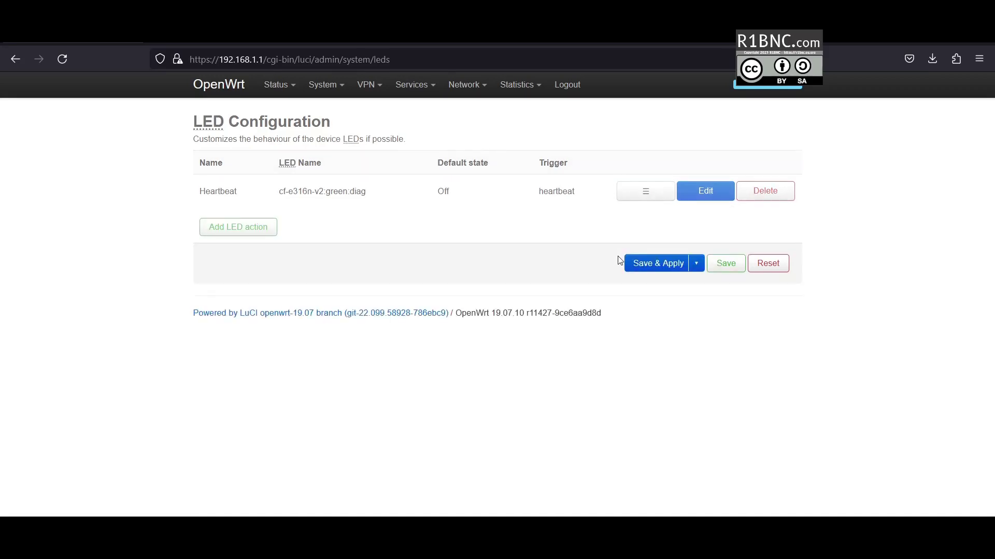
left_click(629, 261)
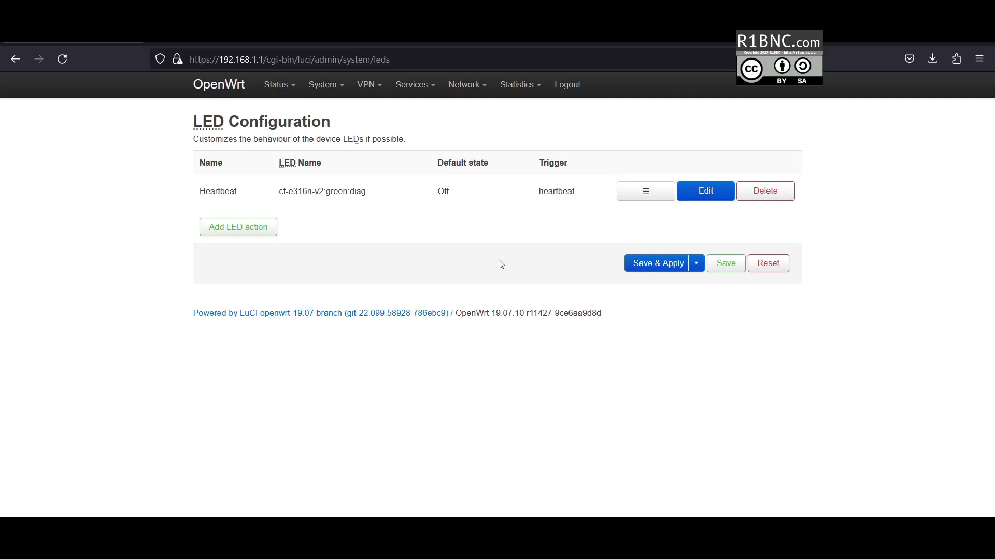
- Open the Software page and list the installed packages
mouse_move(324, 88)
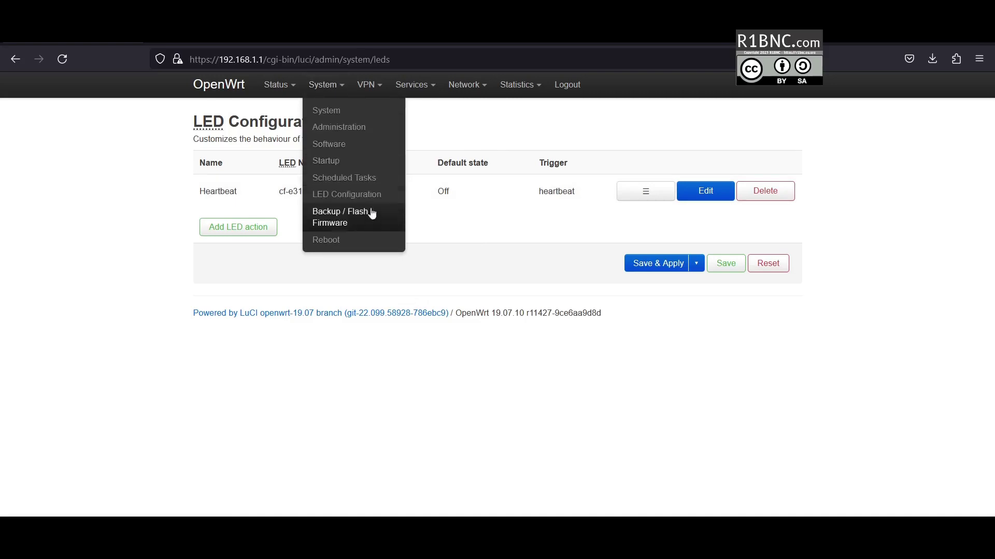
mouse_move(369, 87)
left_click(380, 111)
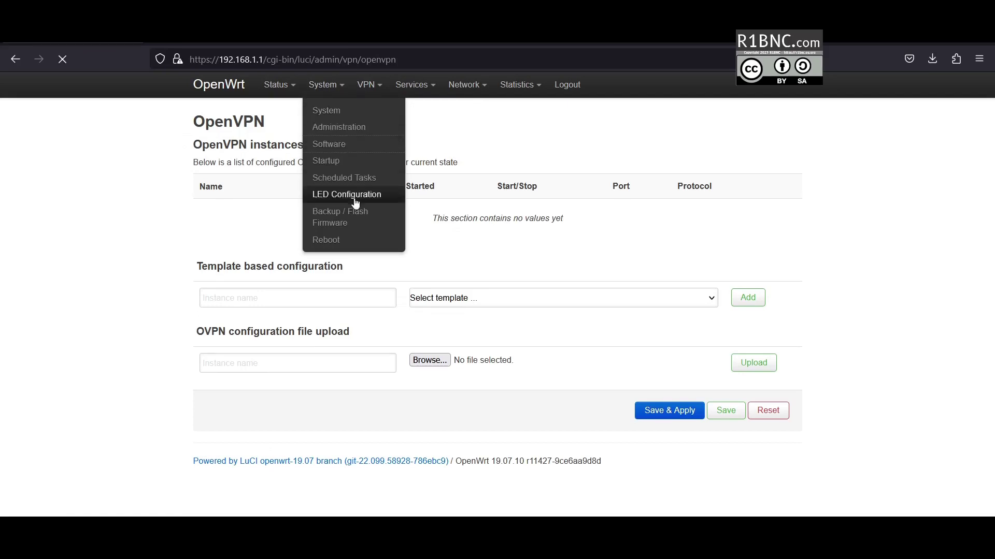
left_click(350, 201)
left_click(259, 223)
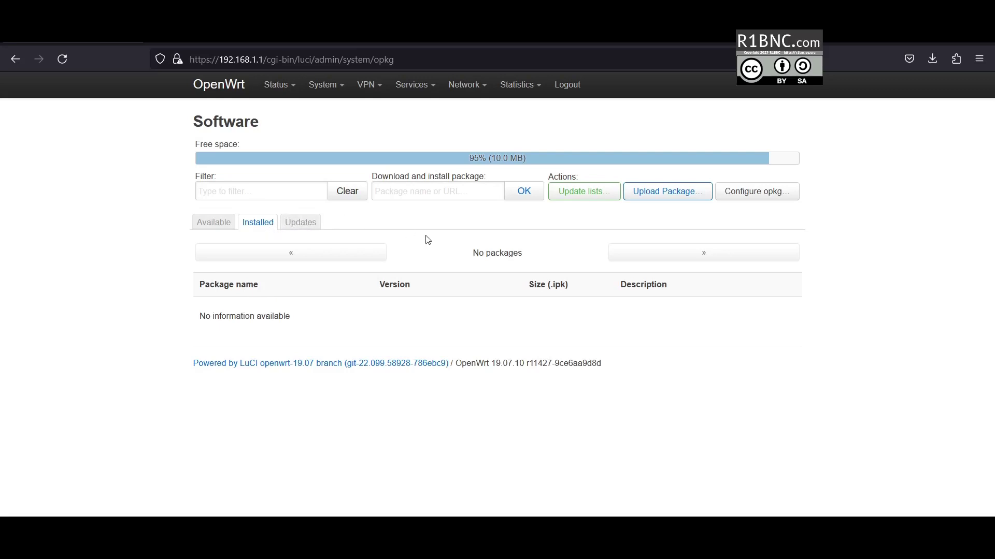
- Filter the packages for 'stat' and remove luci-app-statistics with its dependencies
left_click(249, 193)
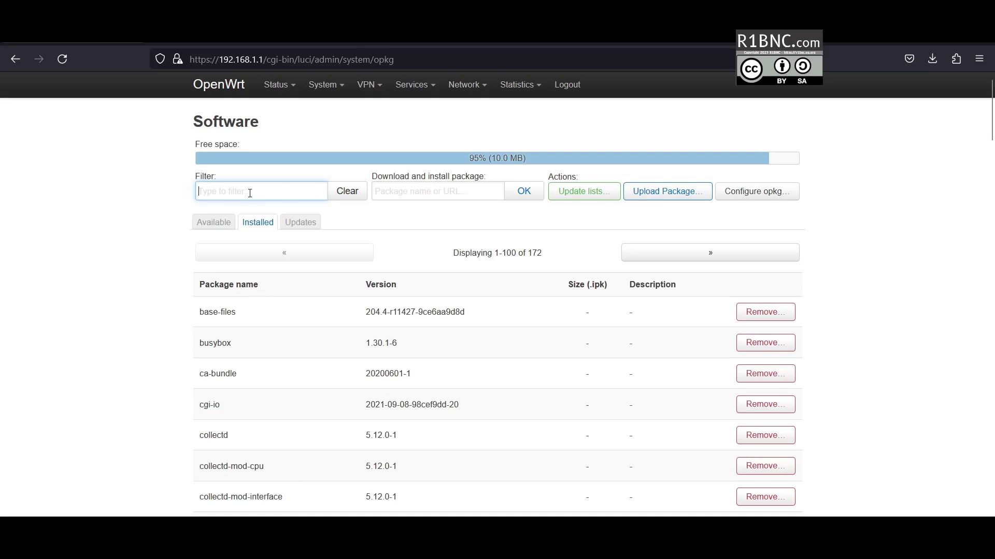
type("statis")
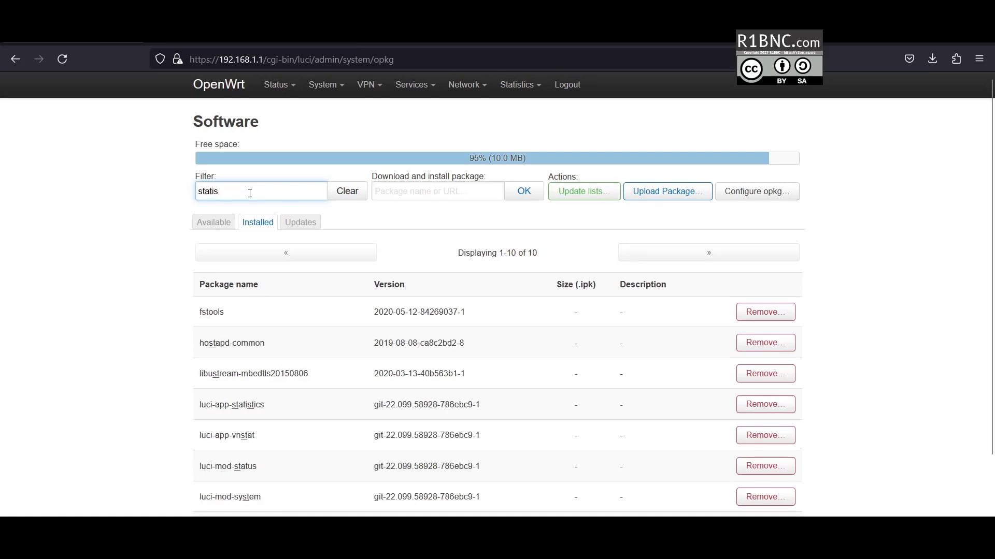
left_click(745, 311)
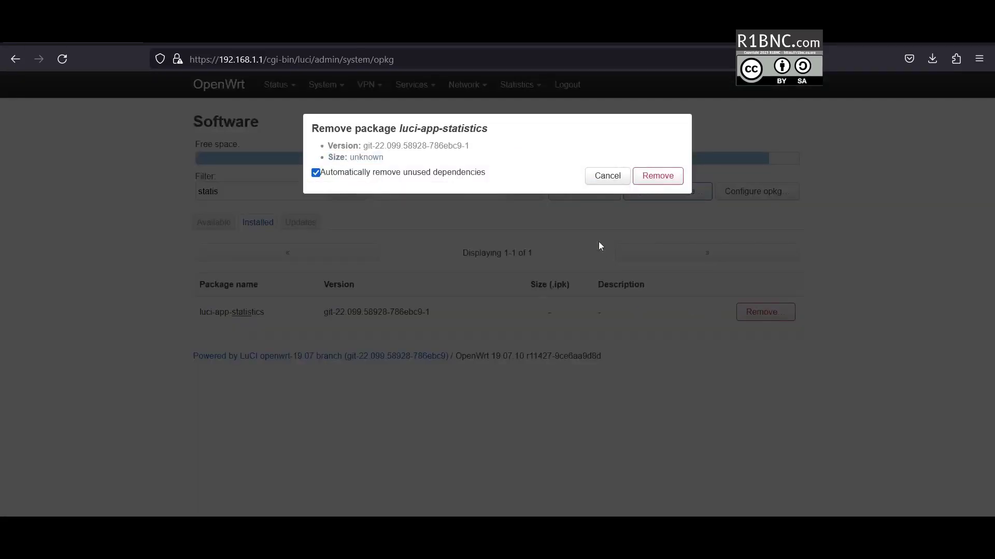
left_click(663, 176)
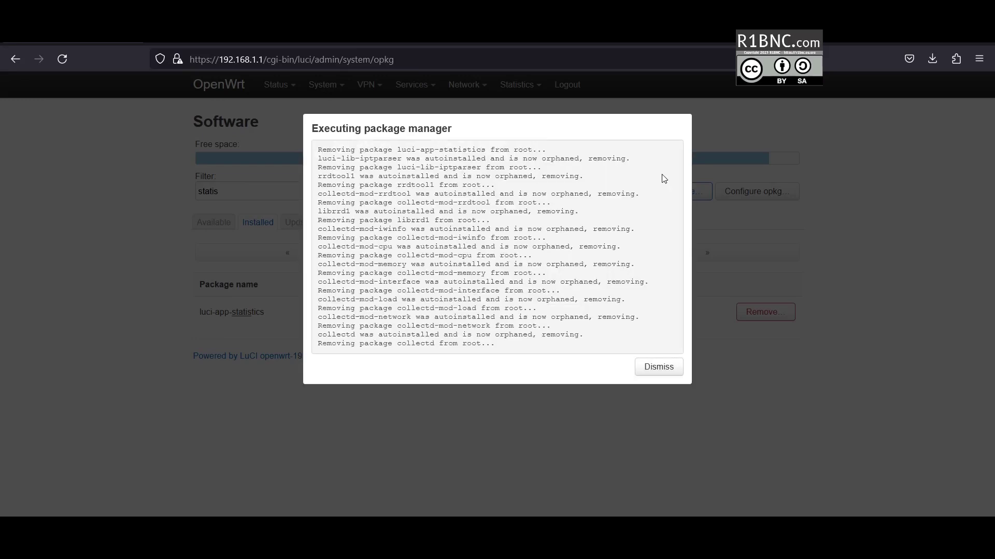
left_click(650, 366)
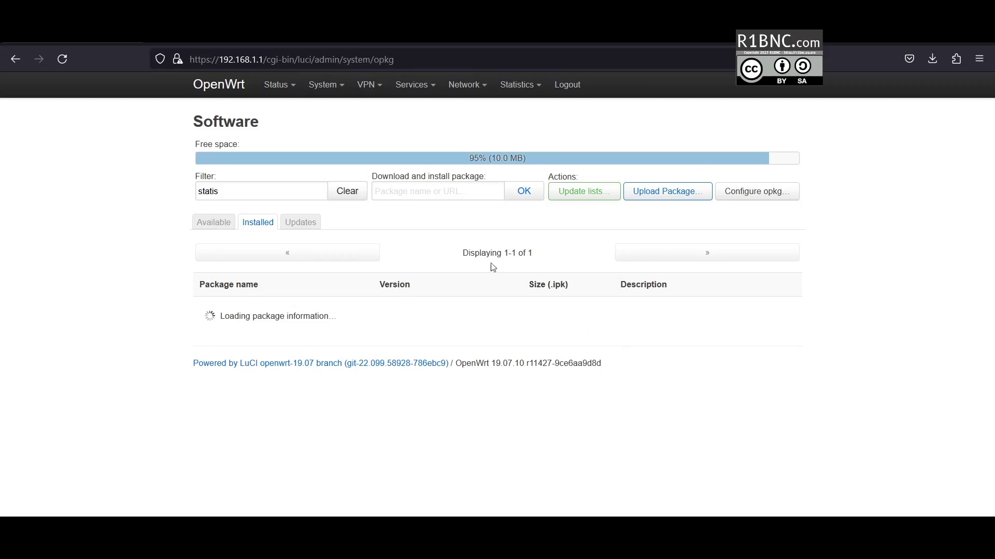
- Clear the filter and remove the https-dns-proxy package
left_click(346, 191)
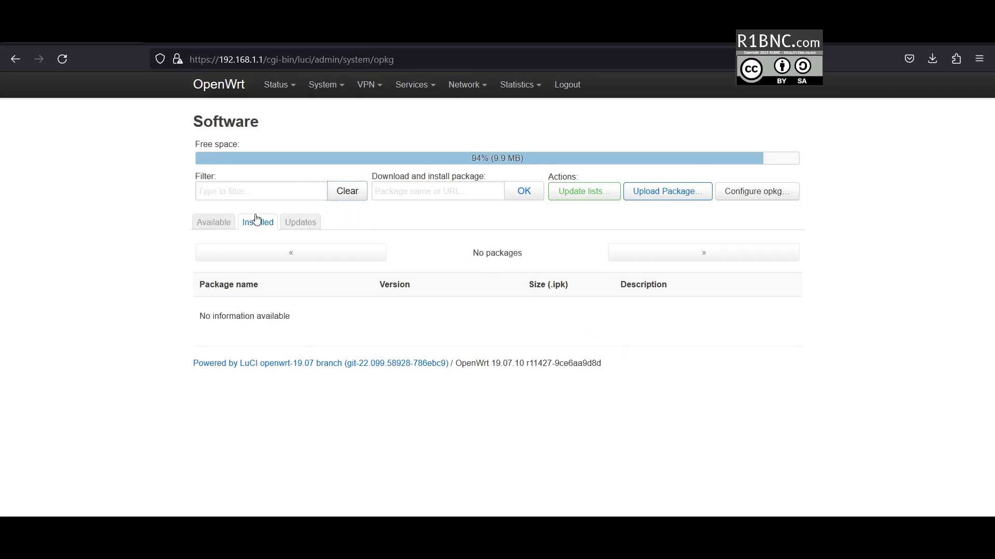
left_click(269, 226)
scroll(259, 352, "down", 4)
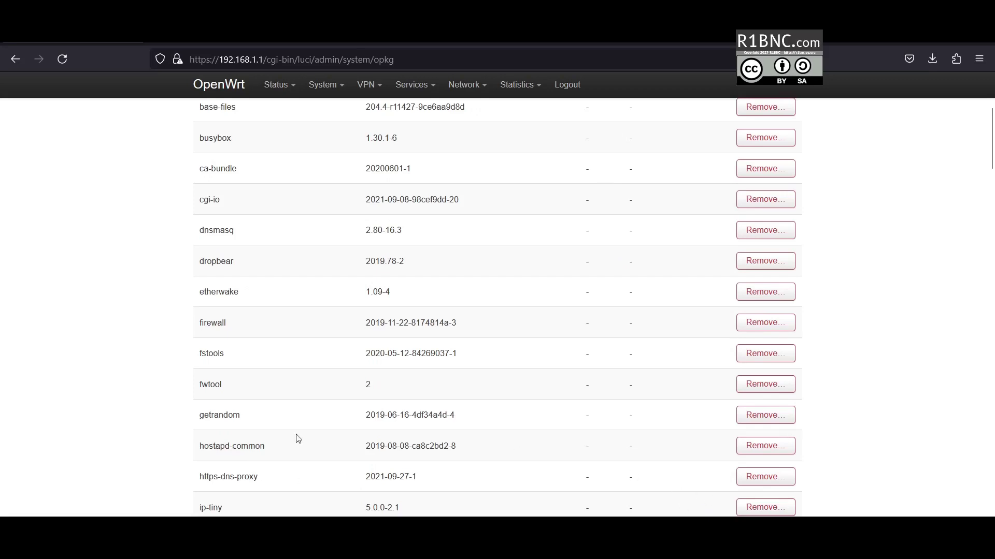
left_click(765, 476)
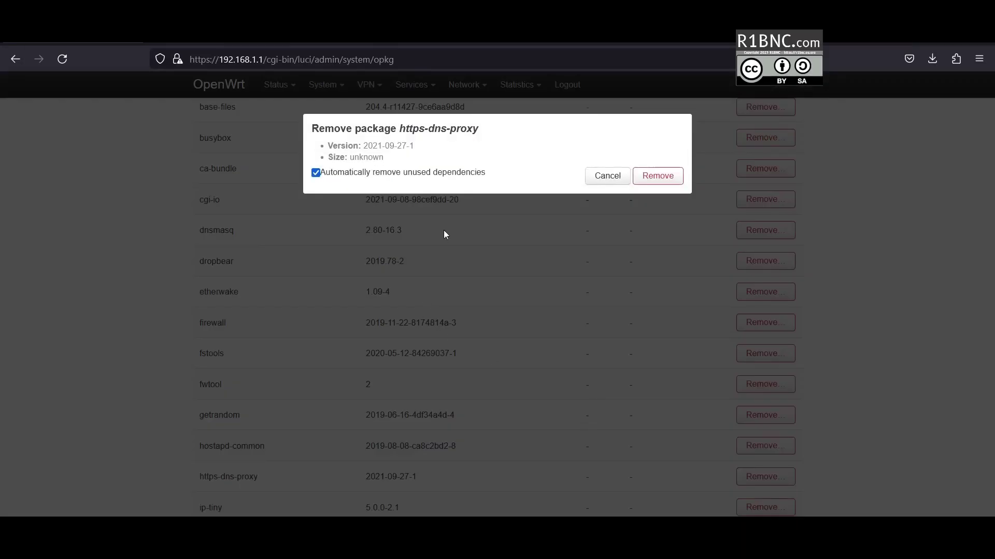
left_click(654, 177)
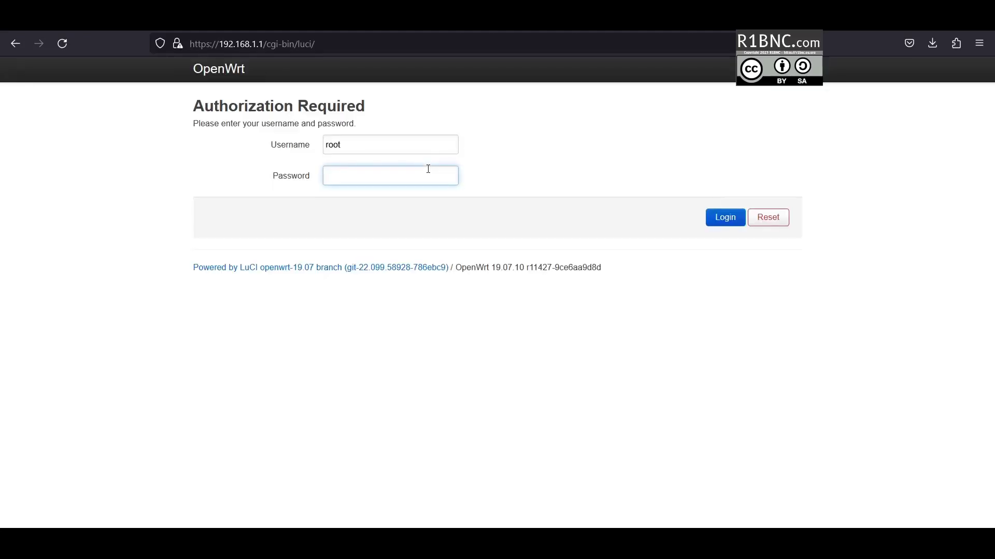
- Log back in to LuCI with the root password after the reboot
type("*****")
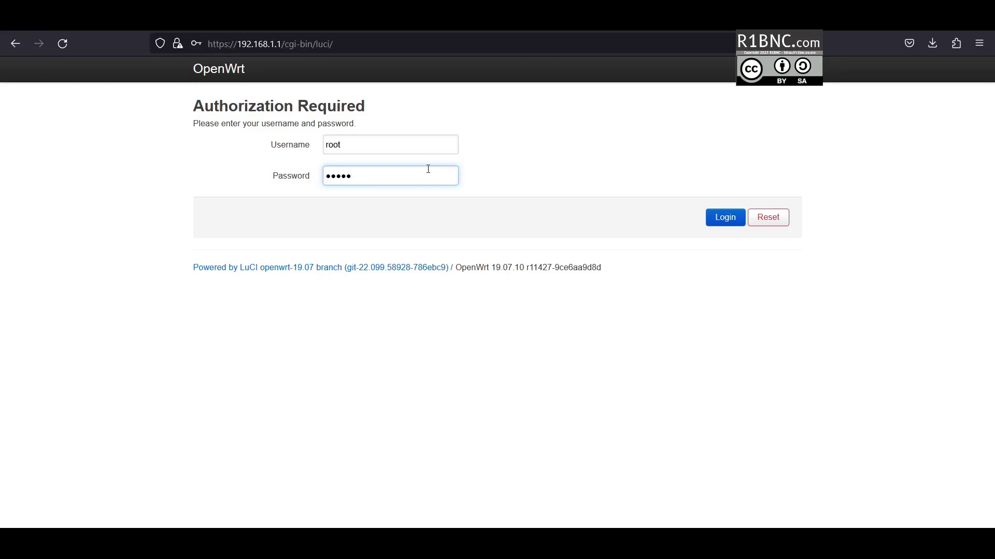
key("Return")
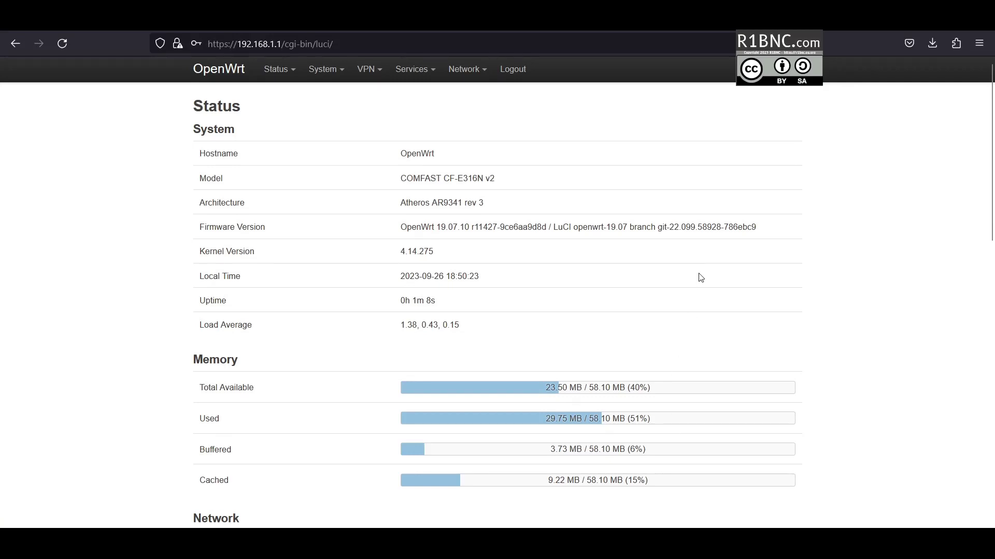
- Visit the Wifi Schedule and Wake on LAN service pages
mouse_move(341, 76)
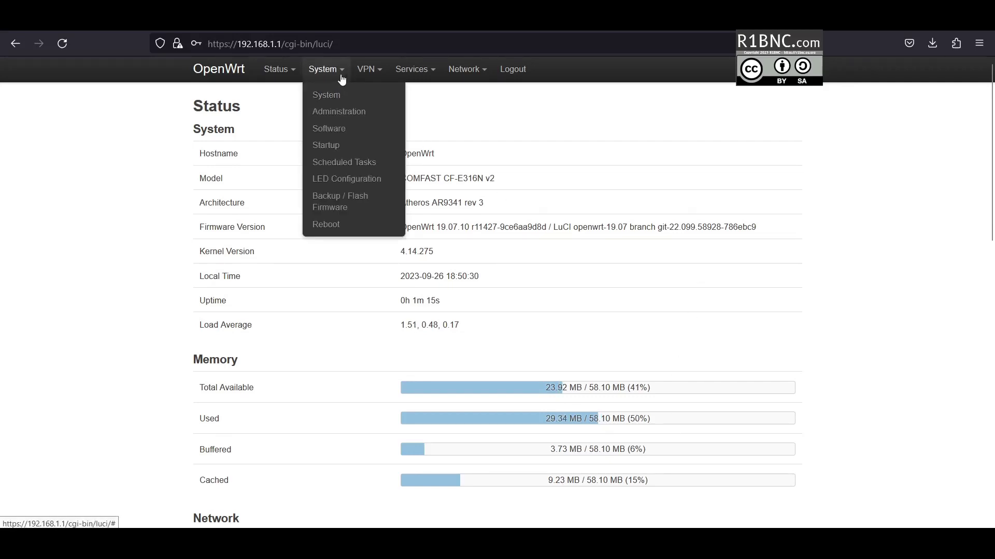
mouse_move(408, 78)
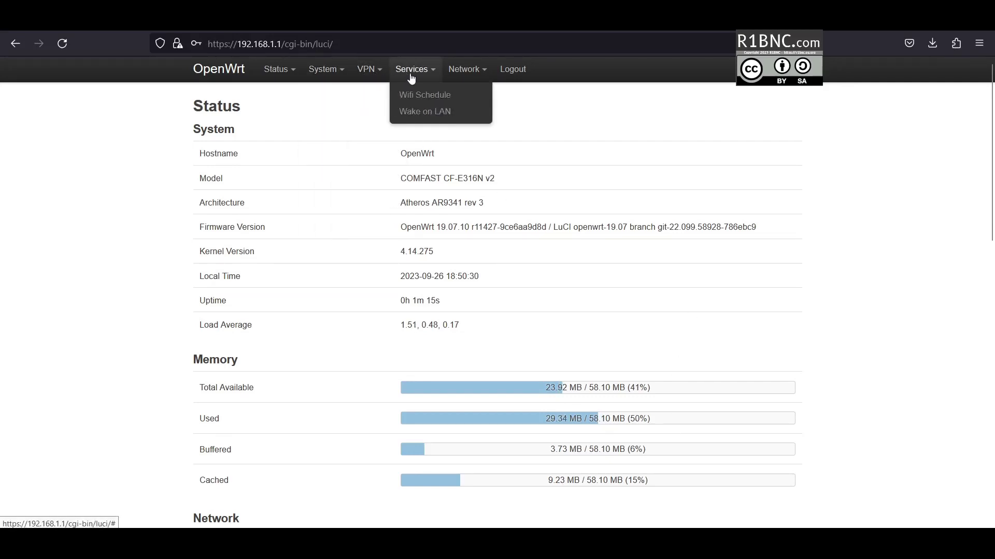
left_click(425, 97)
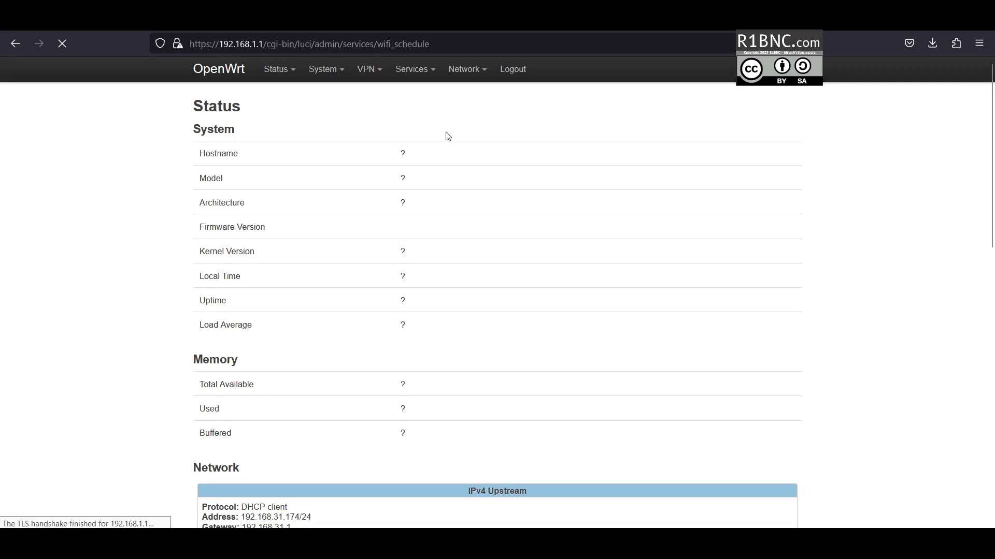
mouse_move(376, 84)
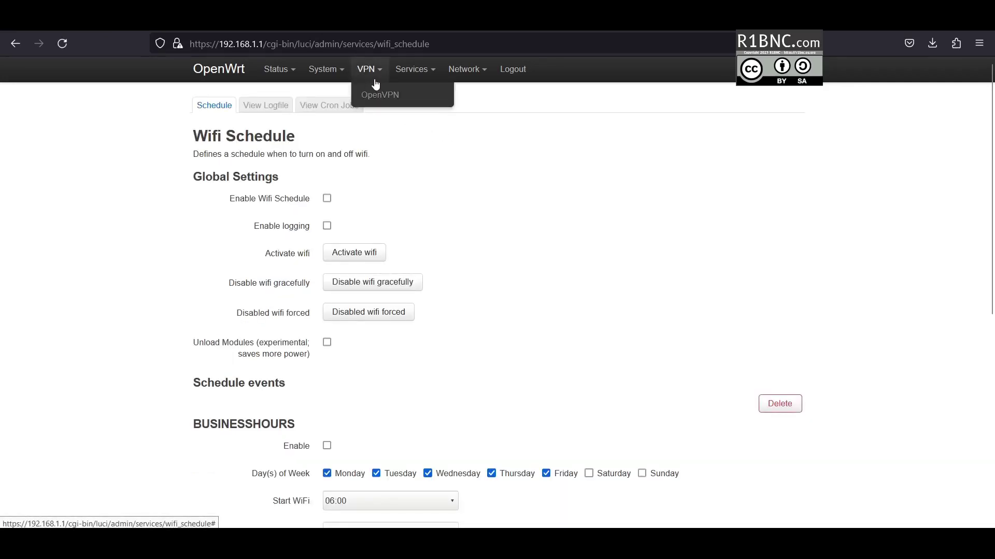
mouse_move(412, 73)
left_click(415, 118)
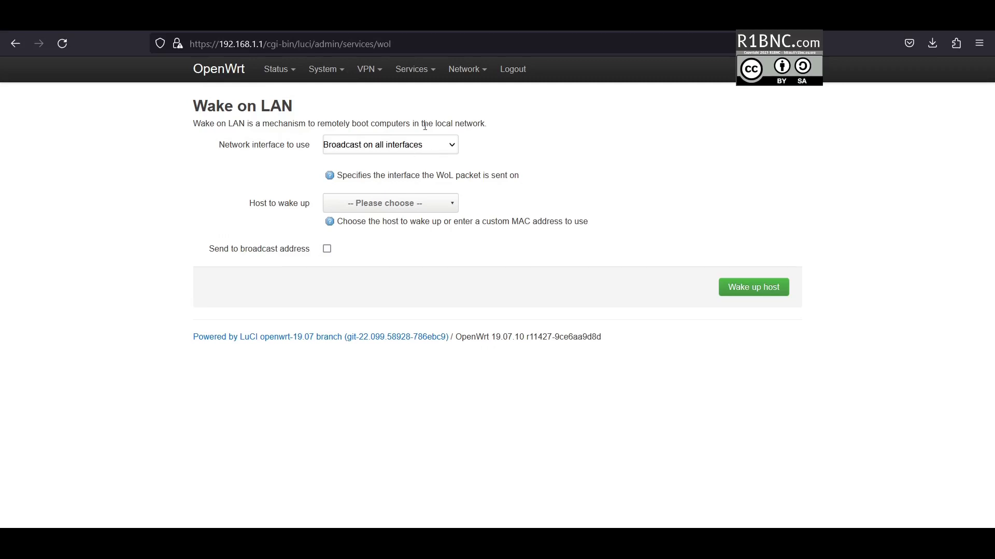
- Go to the Network Interfaces overview
mouse_move(411, 79)
mouse_move(465, 75)
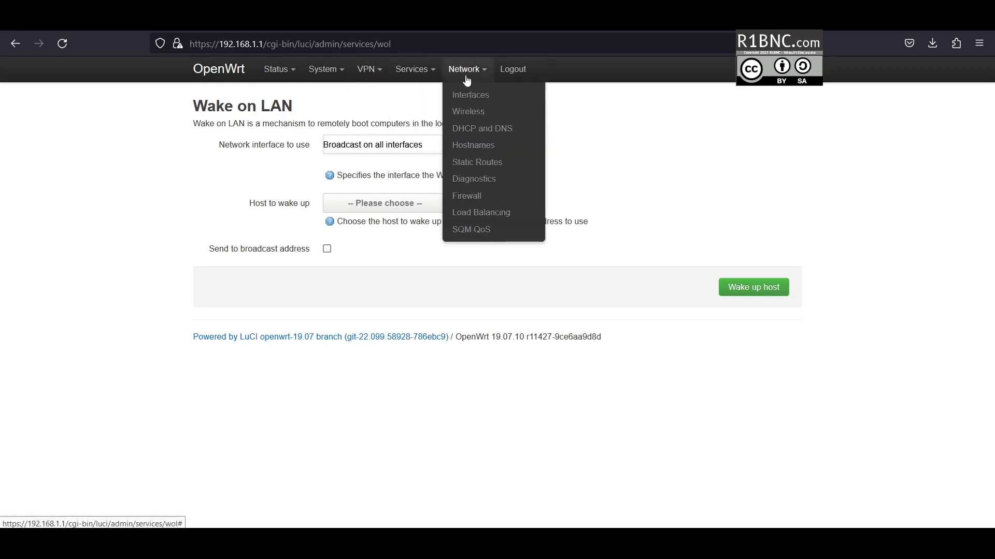
left_click(469, 96)
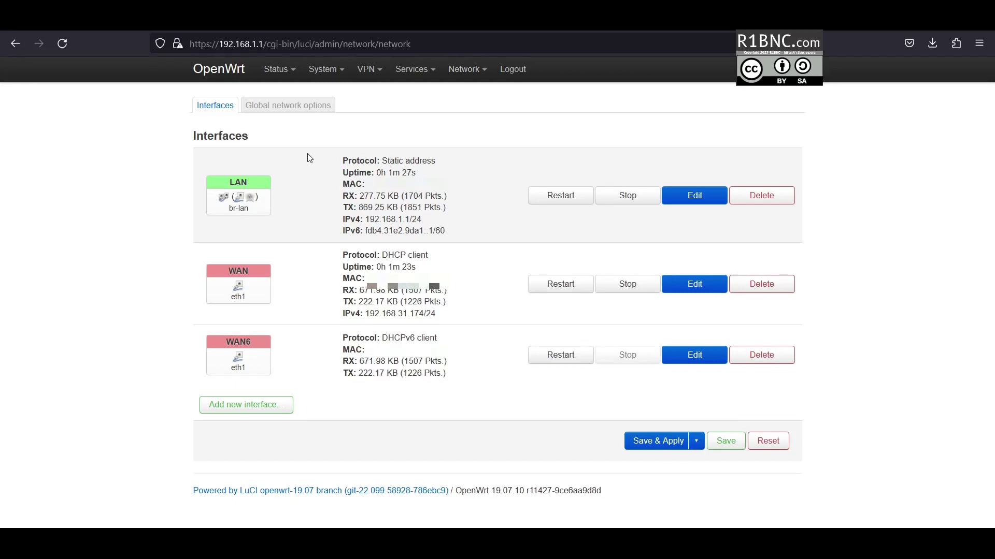
- Review LAN's netmask 255.255.255.0 and its Advanced, Physical, Firewall and DHCP tabs unchanged
left_click(674, 198)
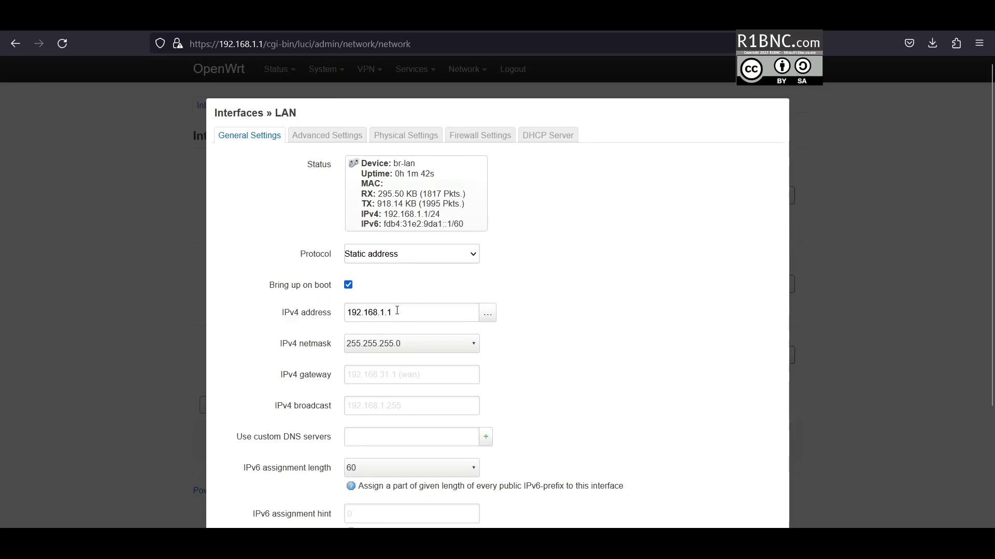
left_click(430, 345)
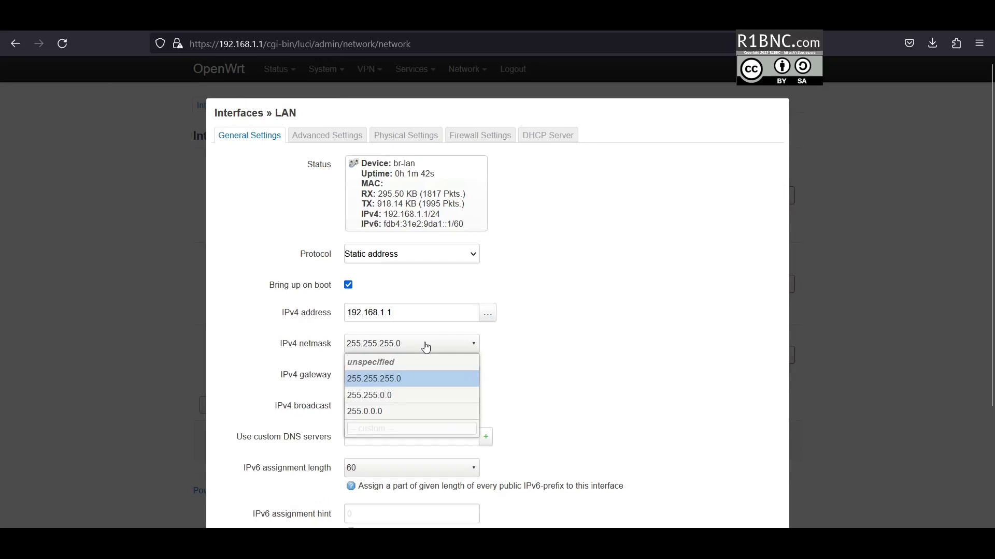
left_click(431, 346)
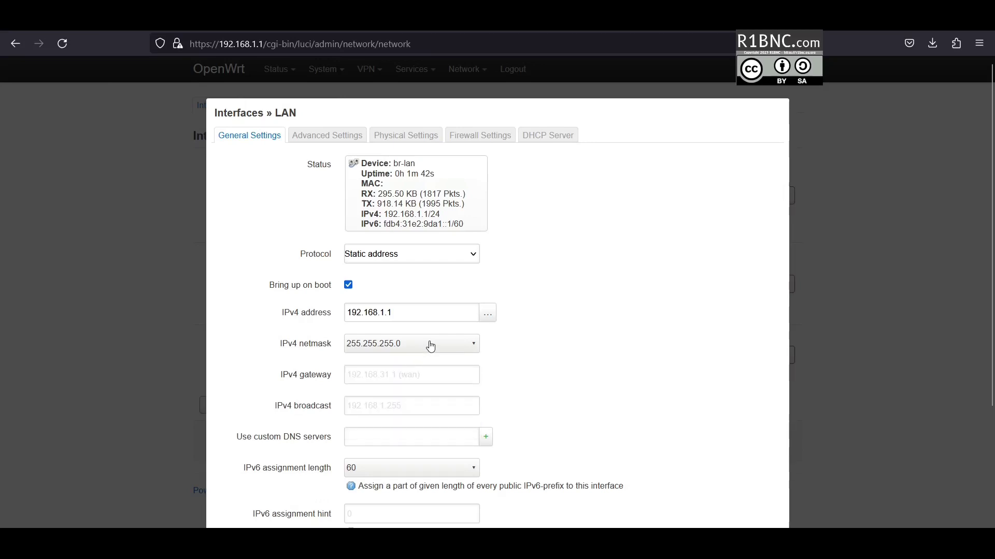
left_click(345, 137)
left_click(406, 136)
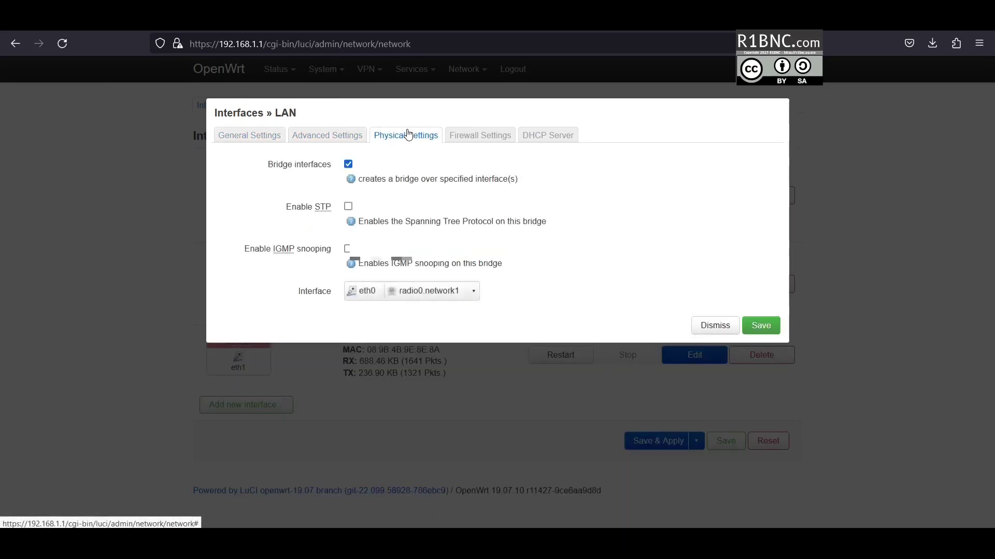
left_click(476, 136)
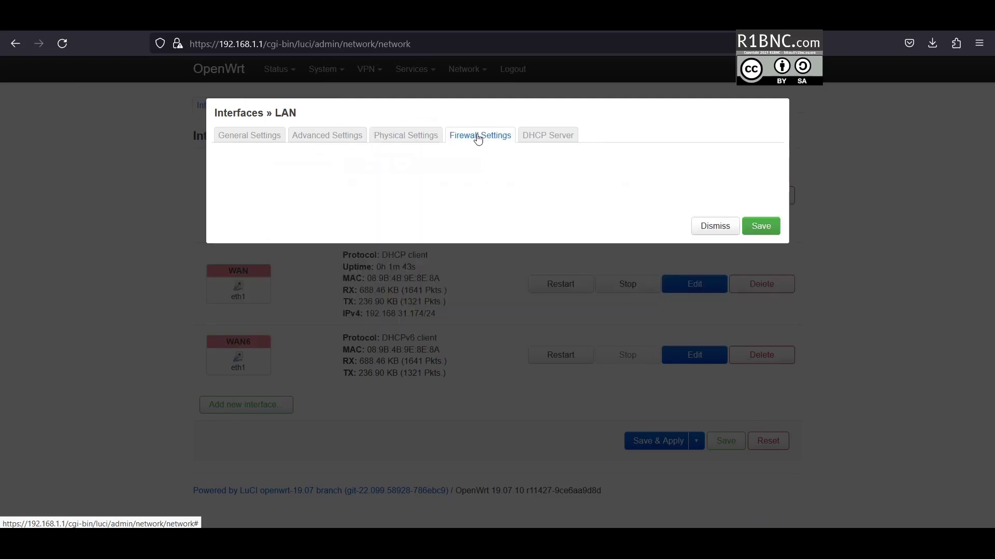
left_click(534, 137)
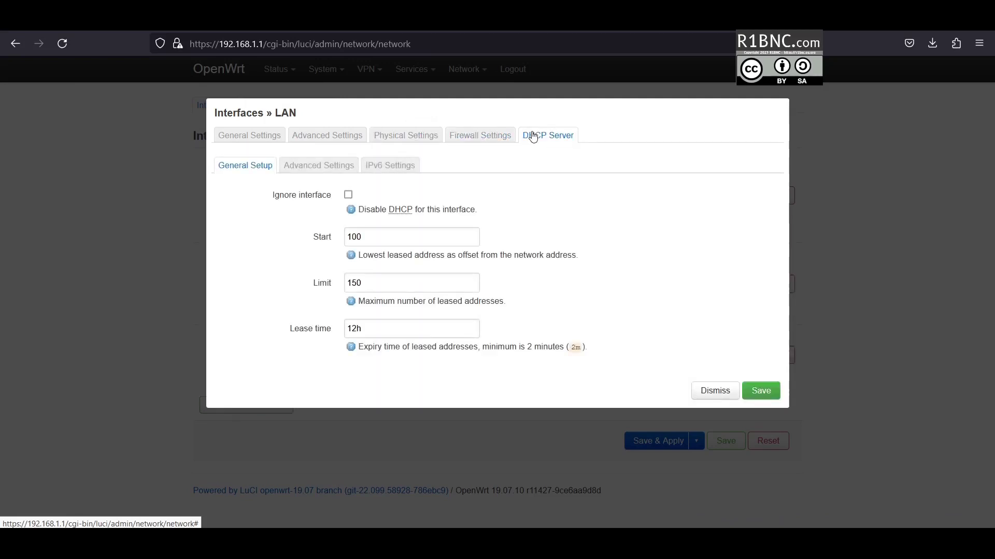
left_click(713, 390)
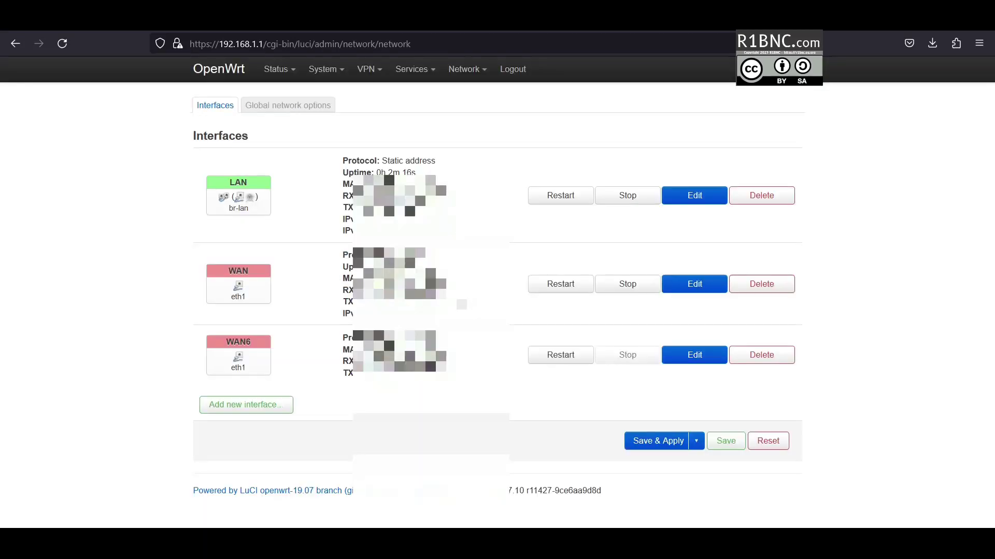
left_click(694, 284)
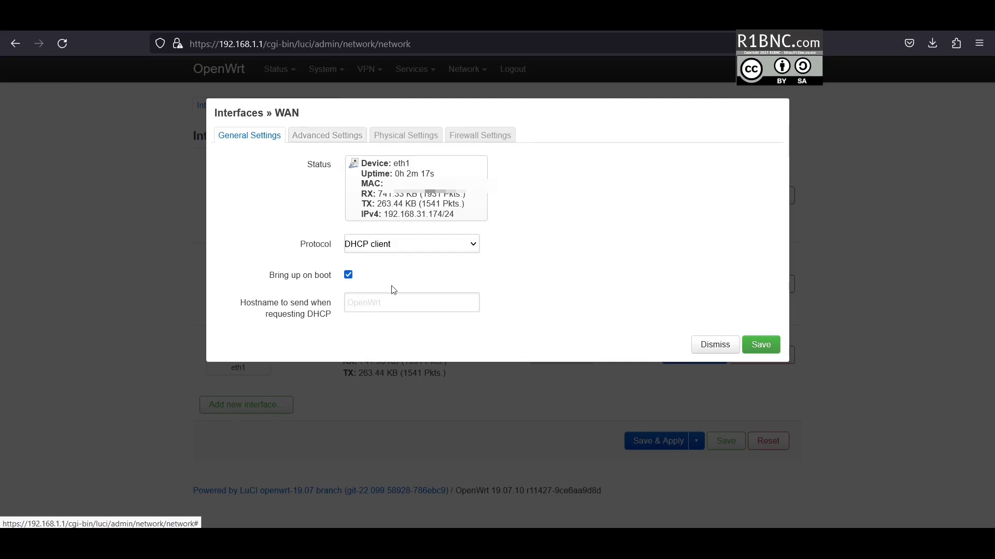
- Review WAN's General, Advanced, Physical (eth1) and Firewall tabs unchanged, then go to Wireless
left_click(400, 310)
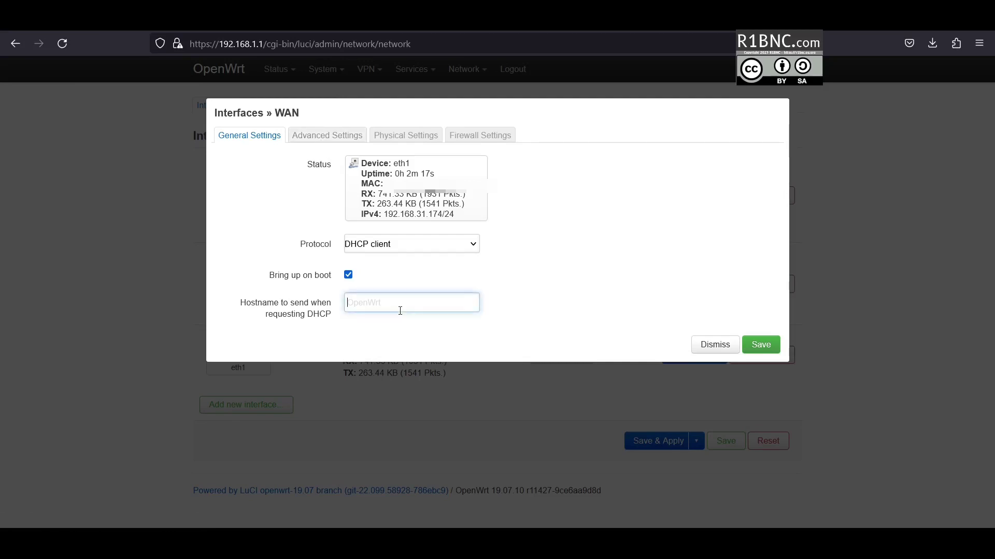
left_click(346, 139)
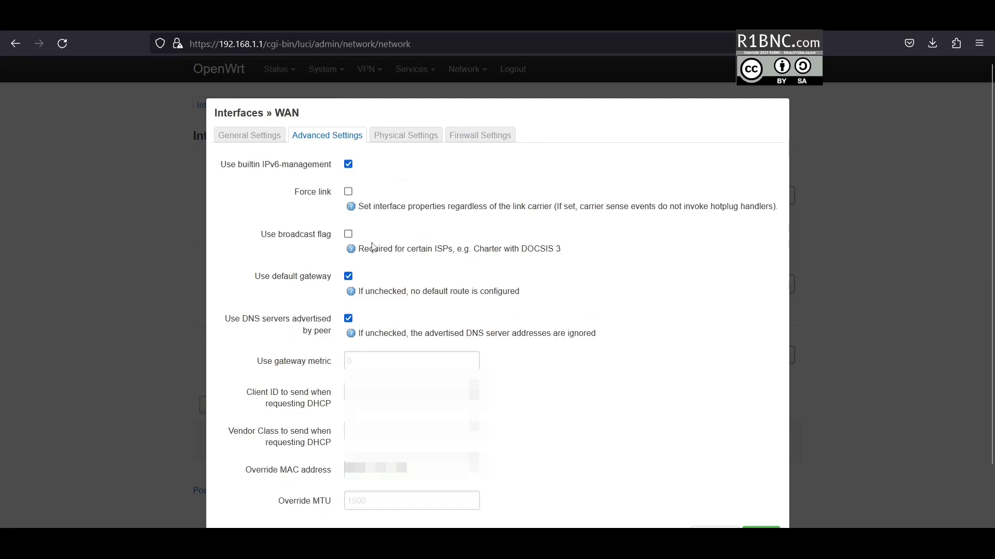
scroll(373, 250, "down", 2)
scroll(381, 193, "up", 2)
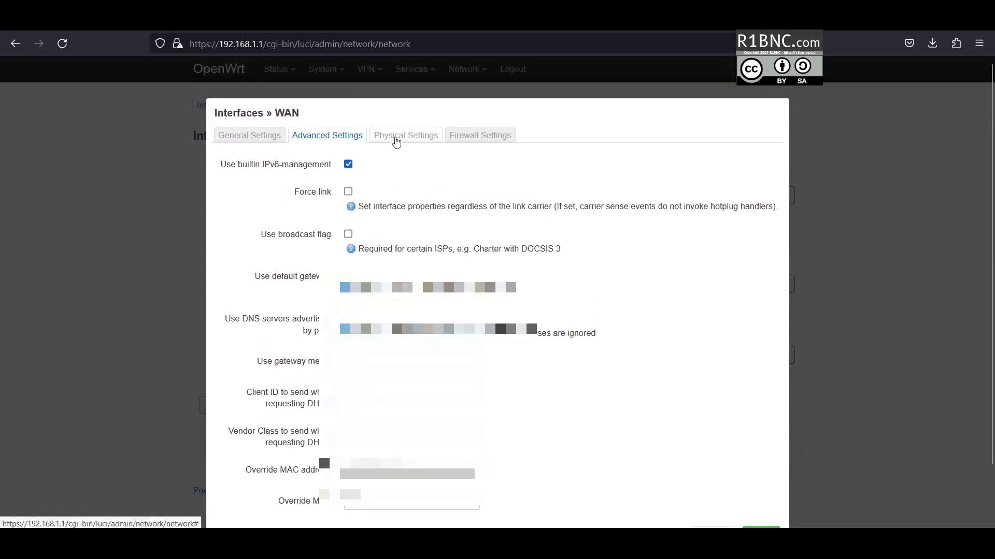
left_click(396, 137)
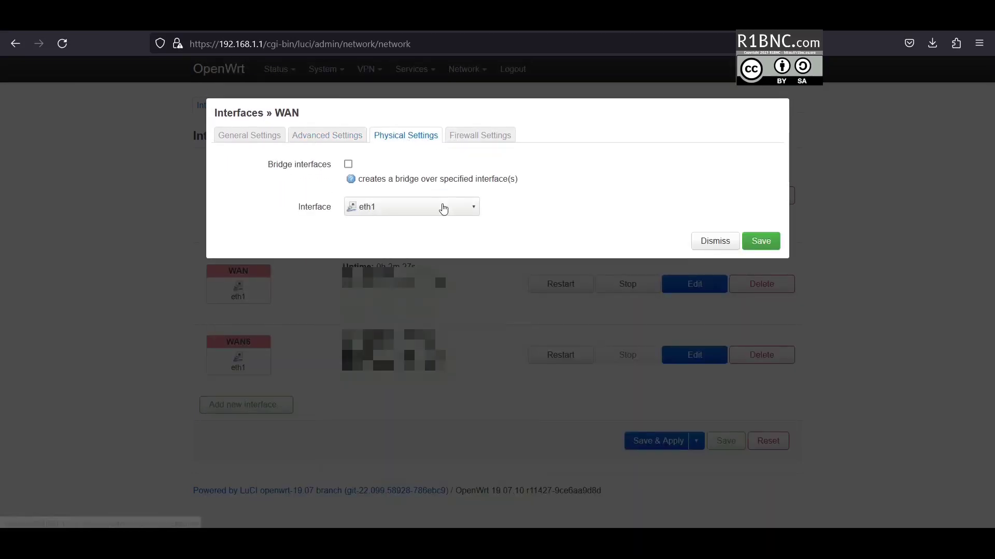
left_click(443, 208)
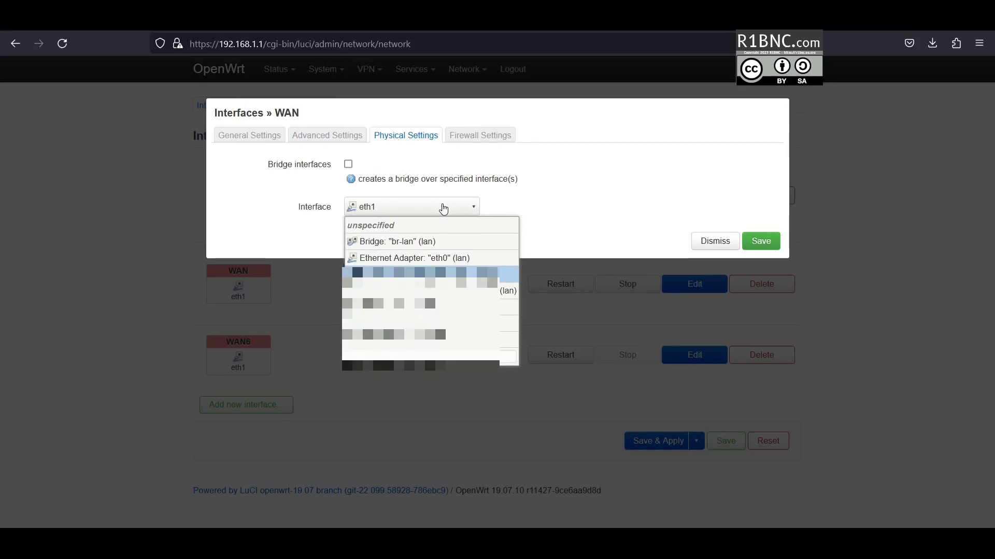
left_click(443, 208)
left_click(480, 136)
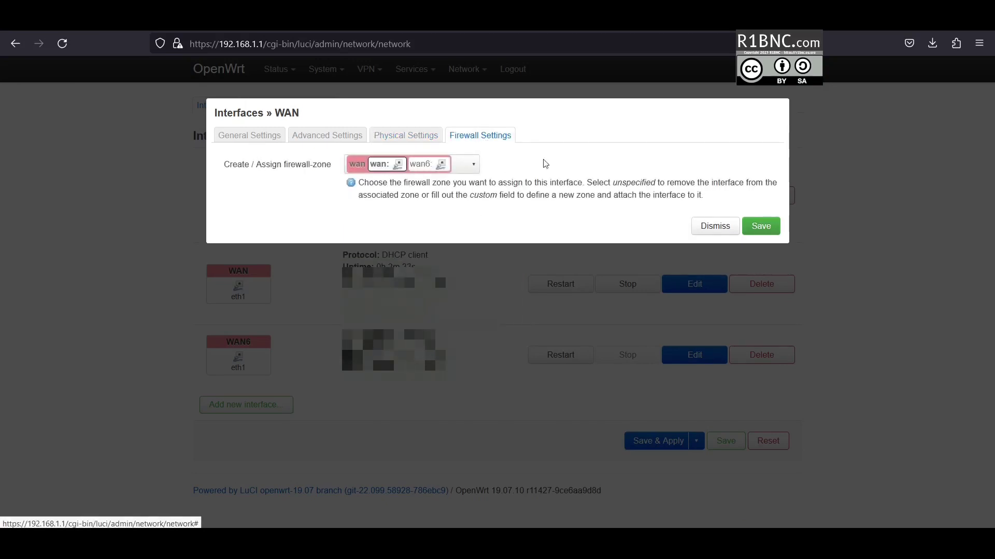
left_click(715, 226)
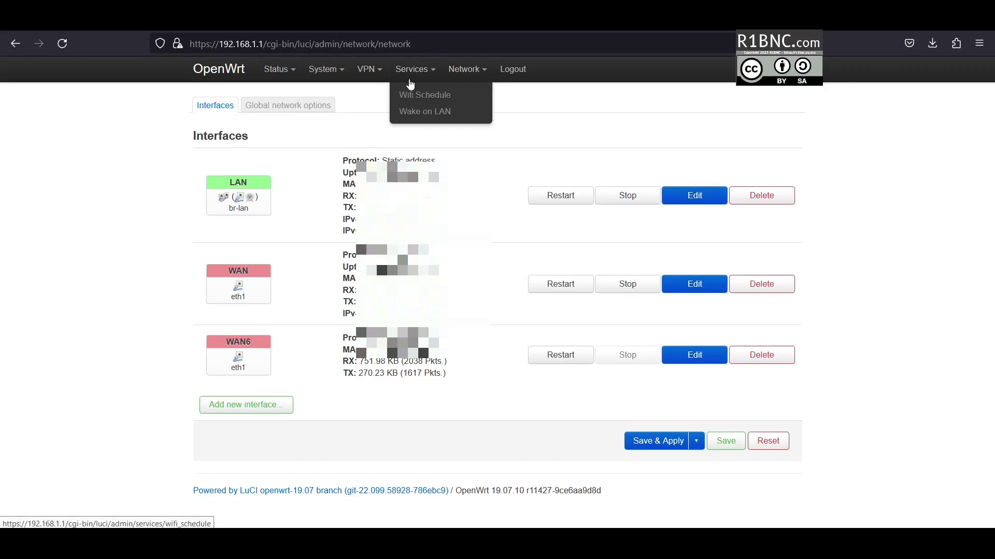
mouse_move(466, 69)
left_click(469, 112)
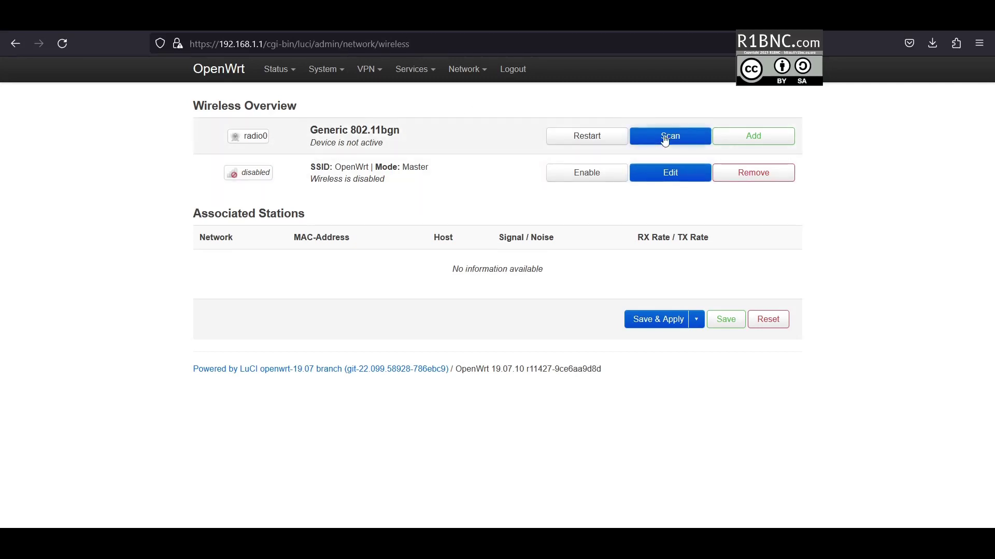
- Open the disabled OpenWrt wireless network and rename its SSID to WiFi
left_click(666, 176)
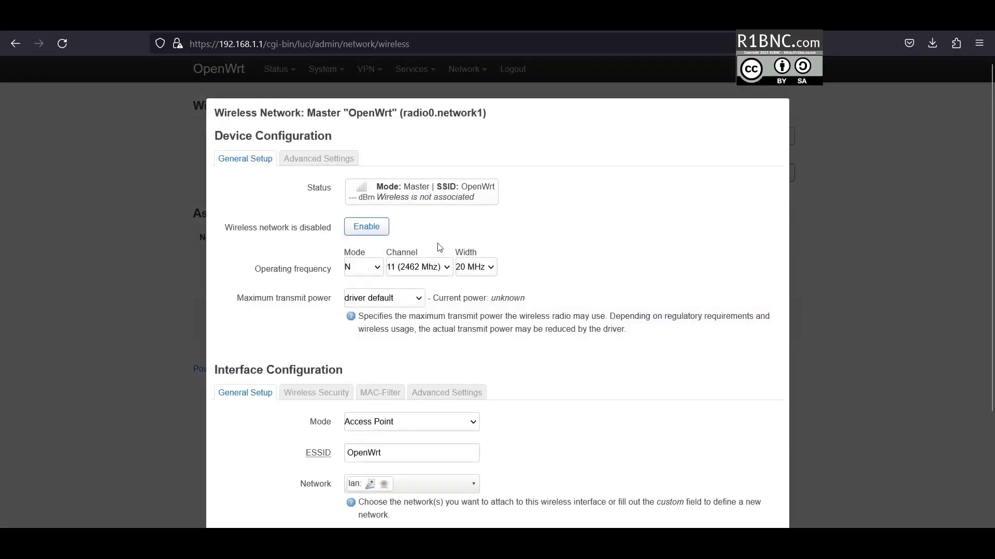
double_click(402, 460)
scroll(304, 435, "down", 1)
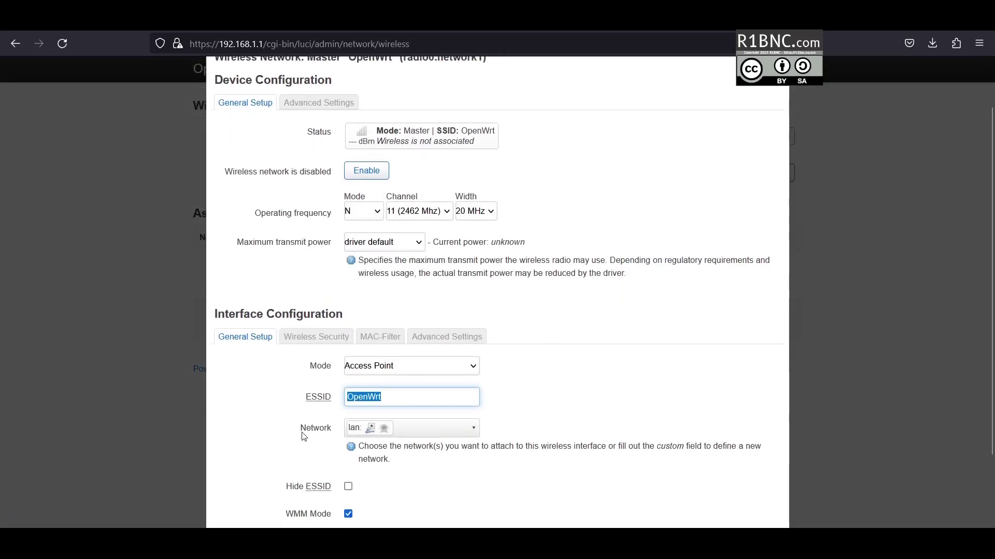
type("WiFi")
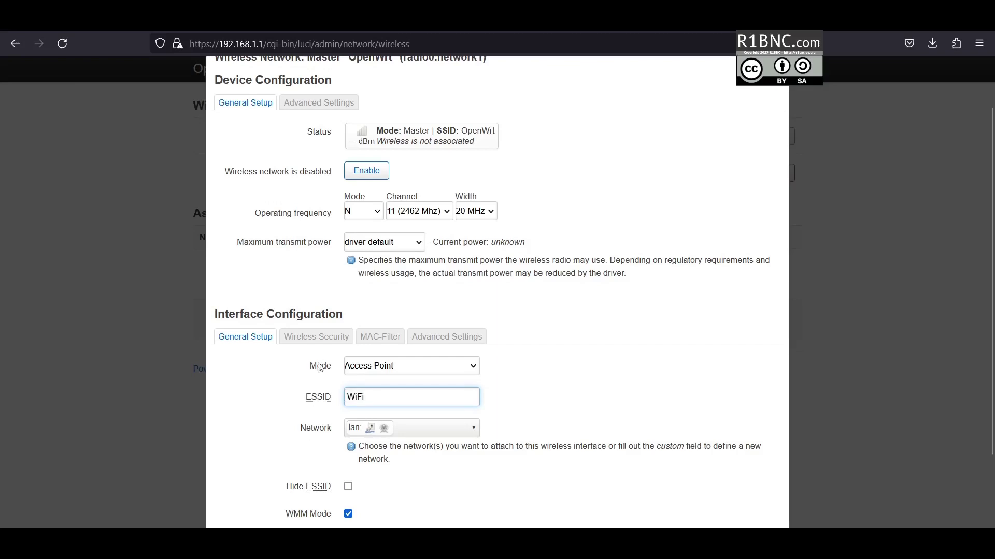
- Set wireless security to WPA2-PSK with Force CCMP (AES) and enter a wireless key
left_click(316, 336)
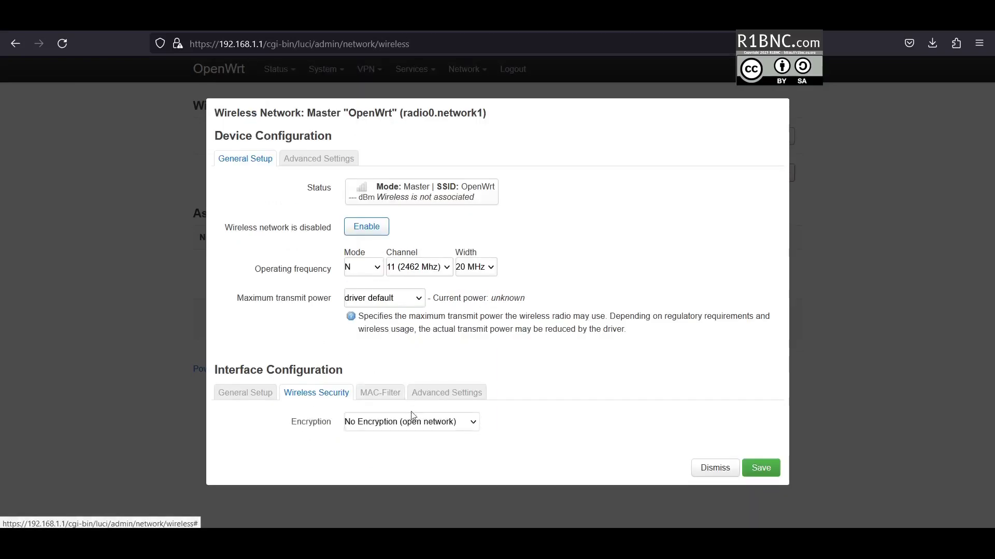
left_click(410, 423)
left_click(401, 324)
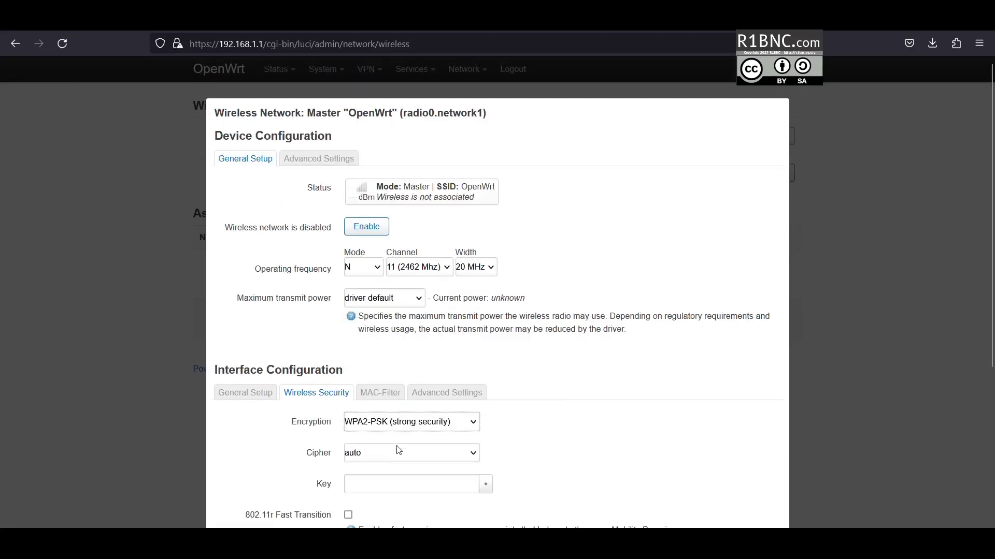
left_click(392, 461)
left_click(420, 402)
left_click(466, 483)
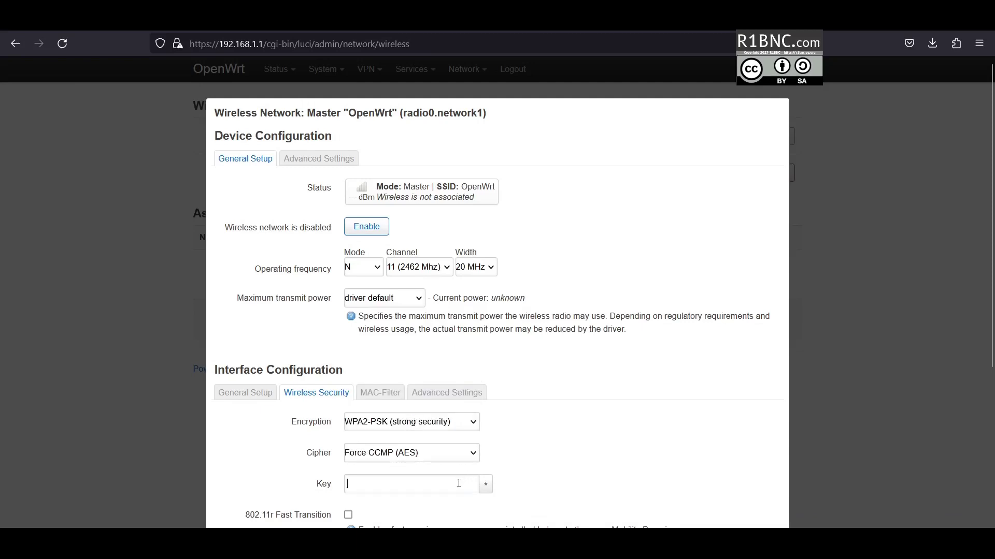
type("12345678")
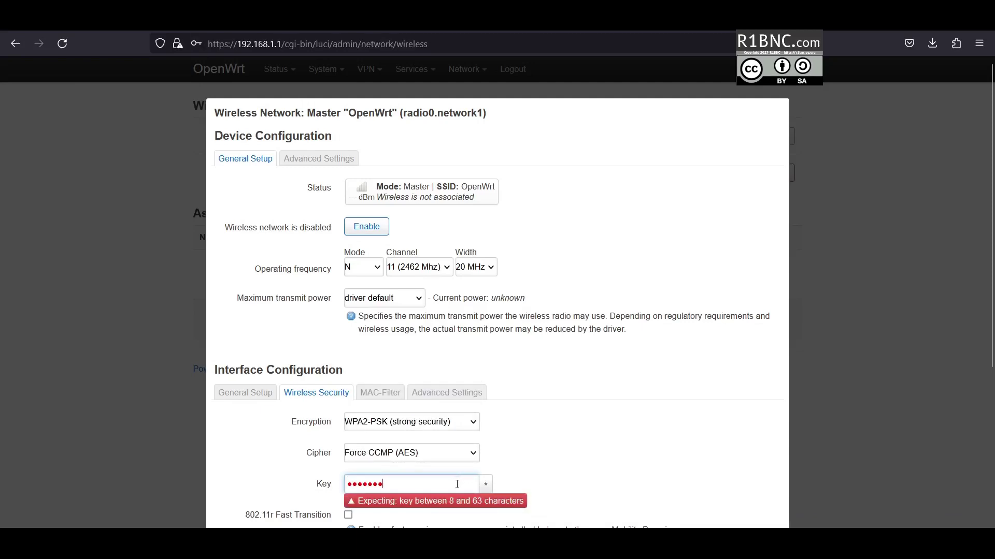
left_click(486, 484)
- Check the MAC filter and advanced wireless settings, then save the network edits
scroll(508, 458, "down", 1)
scroll(508, 458, "down", 3)
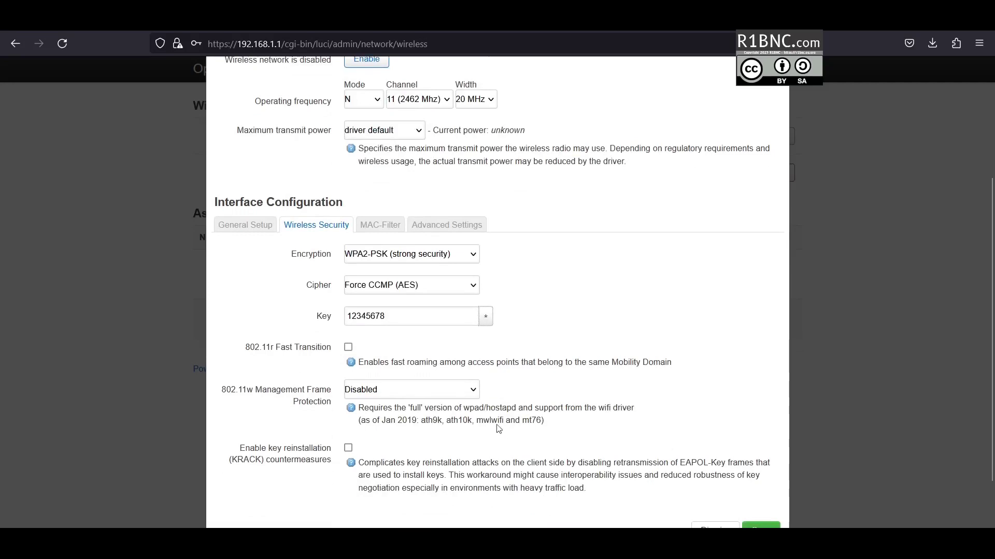
left_click(391, 226)
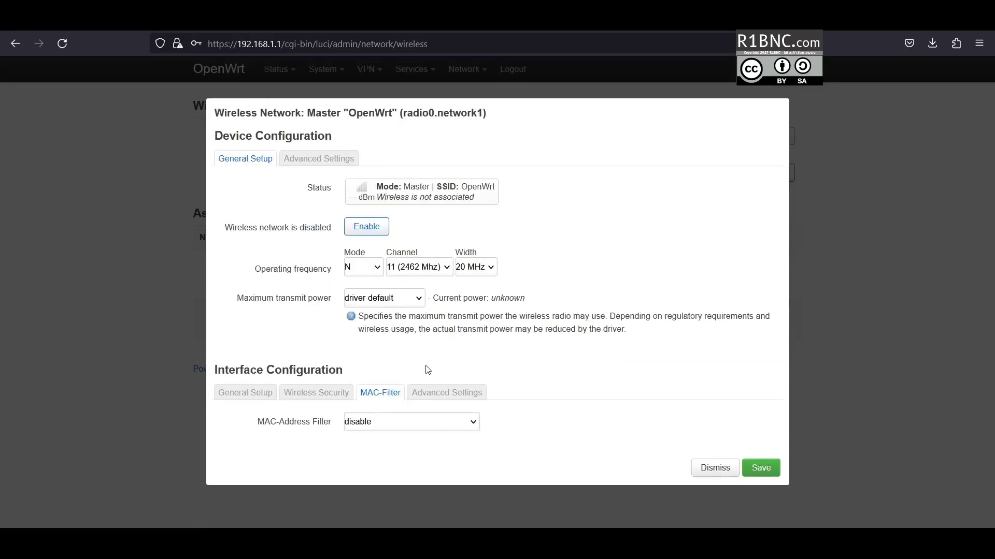
left_click(449, 394)
scroll(581, 427, "down", 3)
scroll(581, 427, "down", 3)
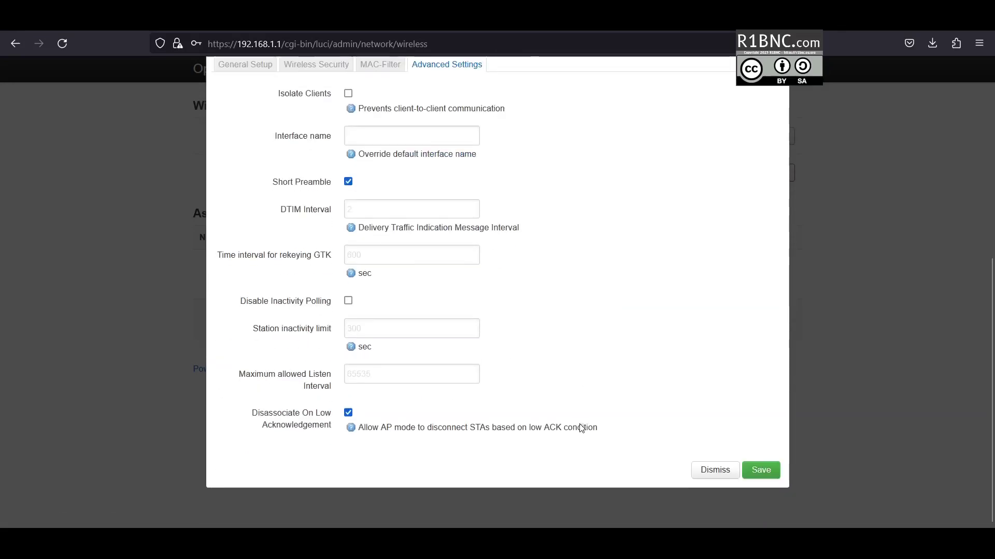
left_click(755, 470)
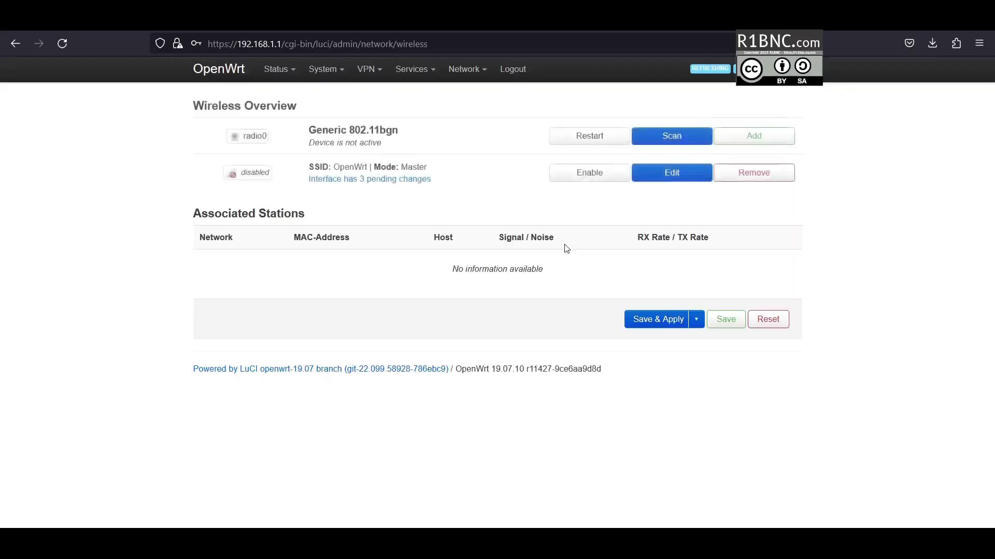
- Apply the pending wireless changes and enable the WiFi network
left_click(649, 323)
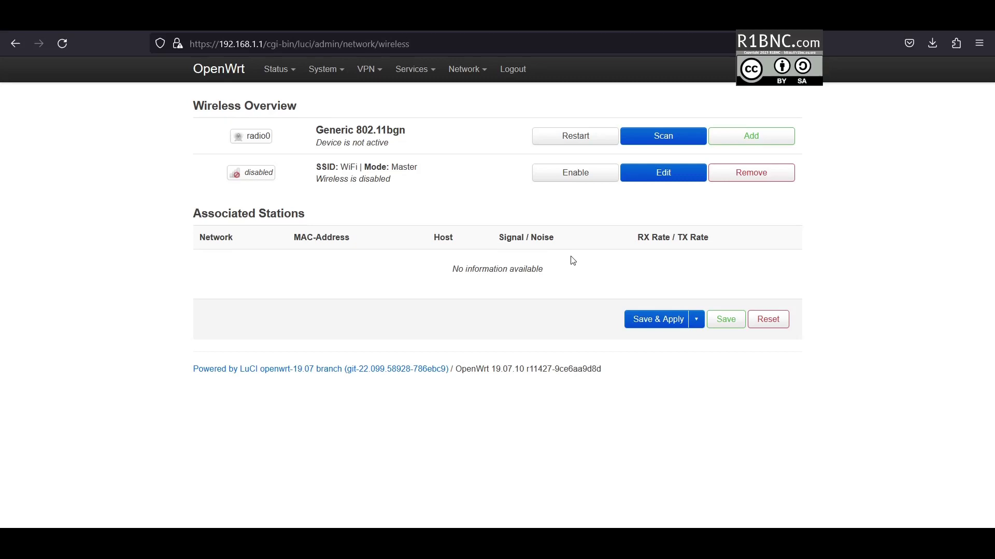
left_click(584, 178)
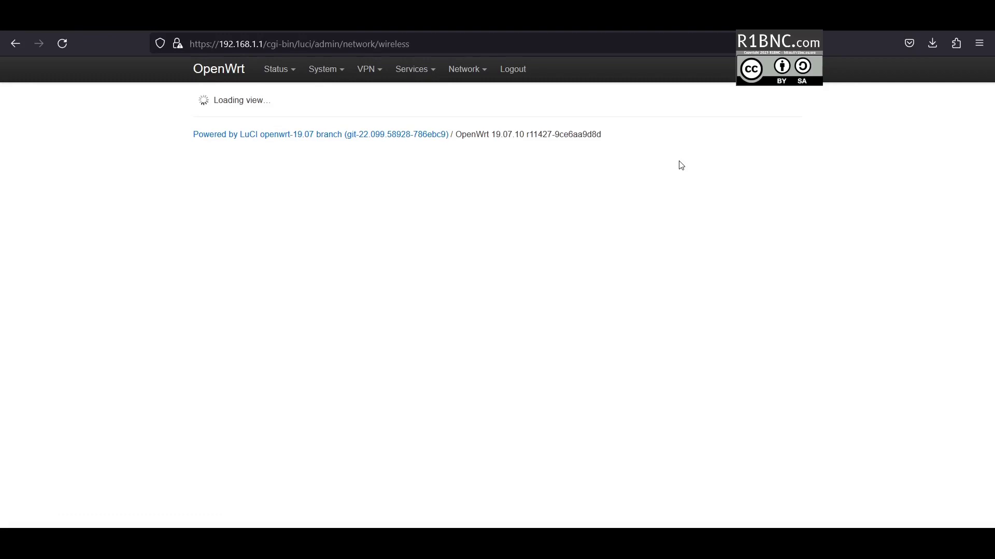
- Set the WiFi radio's maximum transmit power to 26 dBm (398 mW), save and apply
left_click(680, 167)
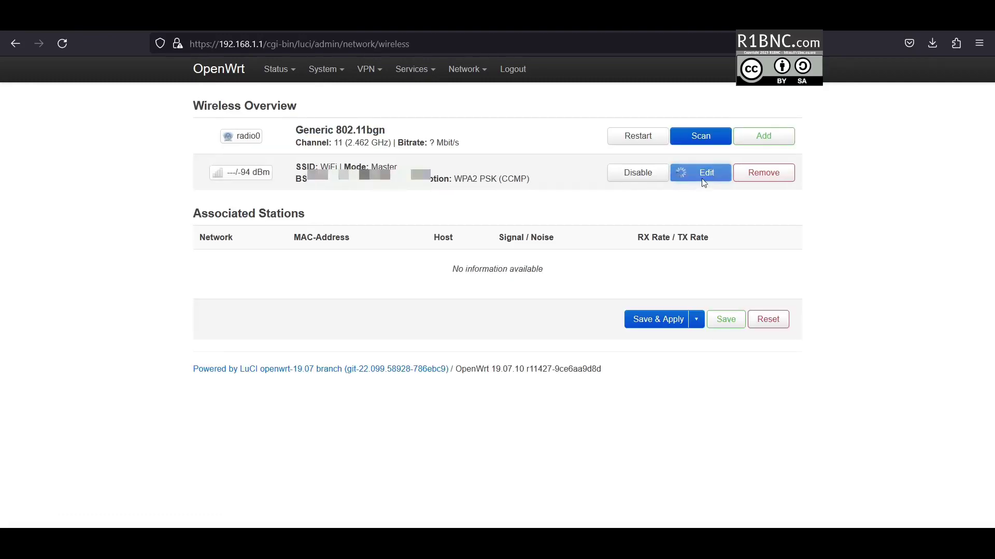
left_click(384, 347)
scroll(388, 311, "down", 4)
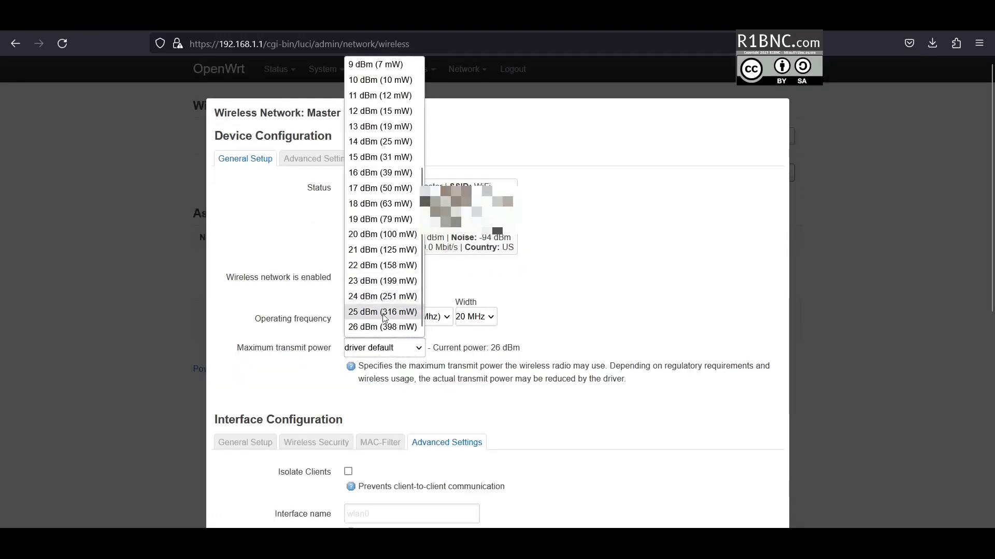
left_click(388, 326)
scroll(558, 360, "down", 6)
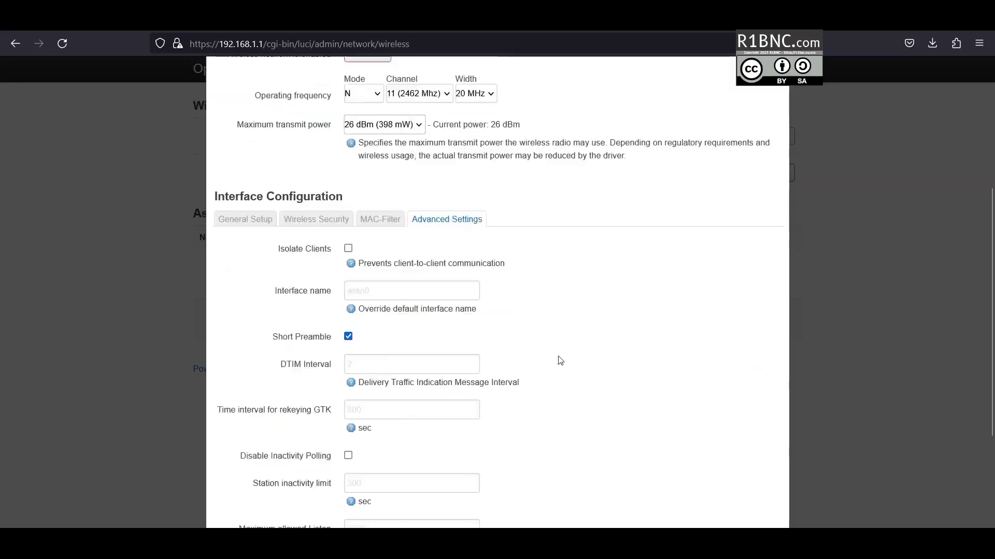
scroll(680, 401, "down", 2)
left_click(767, 472)
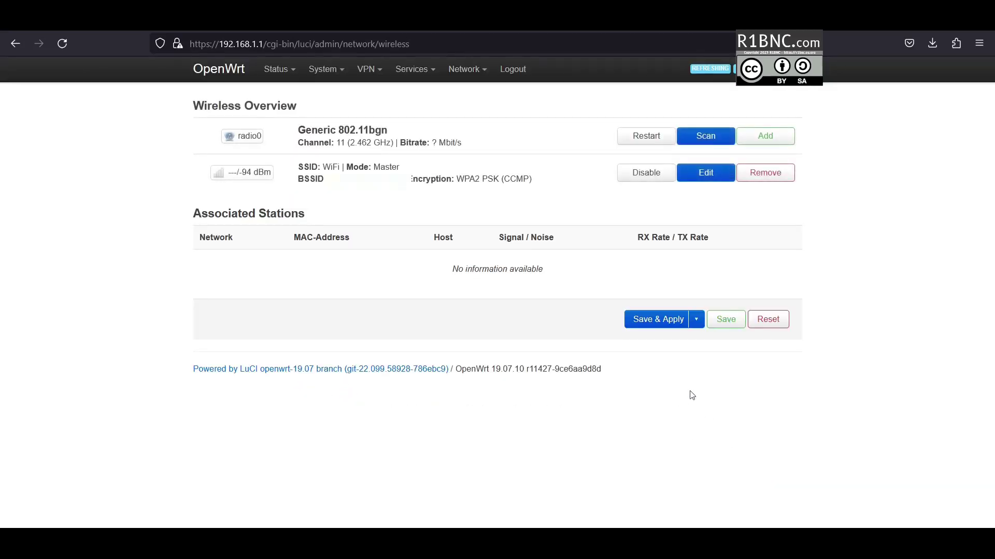
left_click(651, 318)
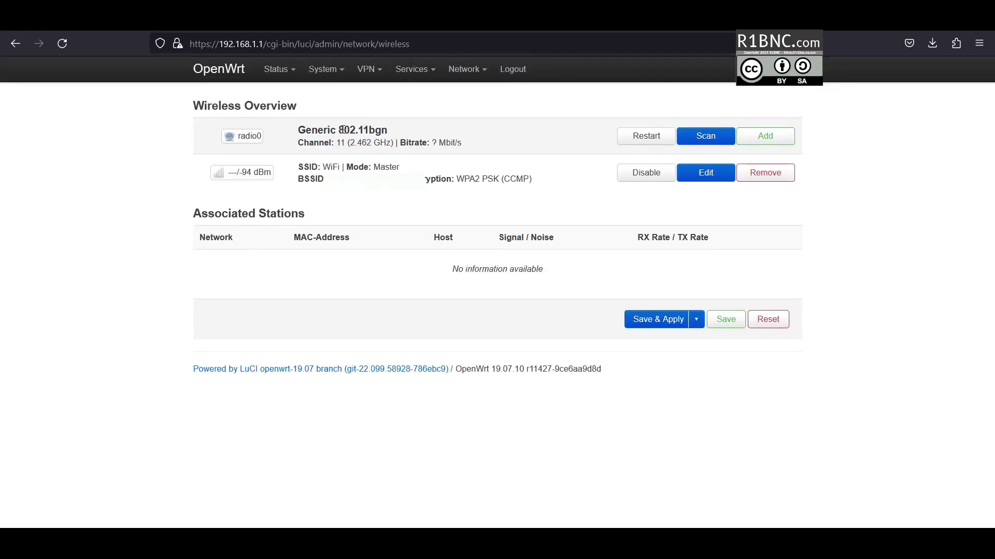
- Review the DHCP and DNS settings, including static and active leases
mouse_move(466, 69)
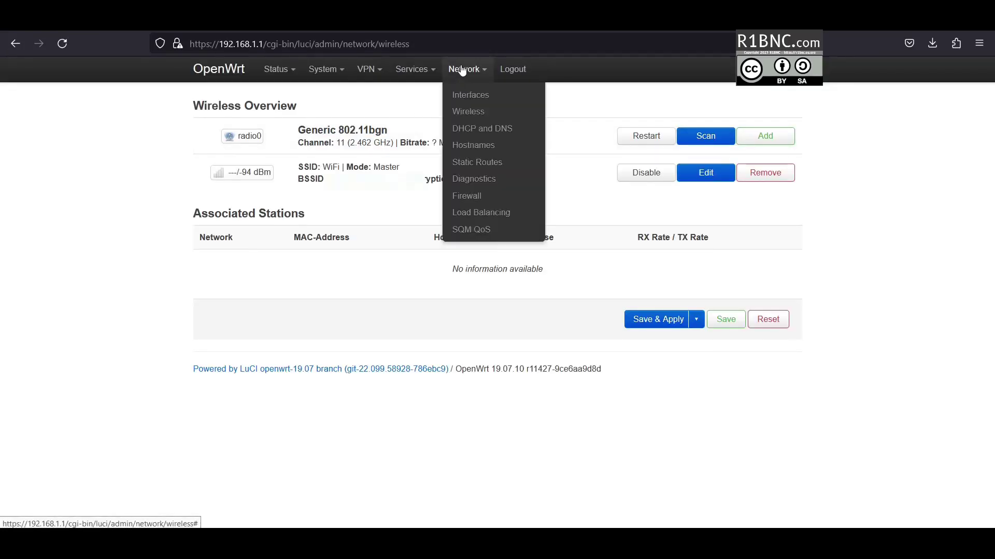
left_click(484, 129)
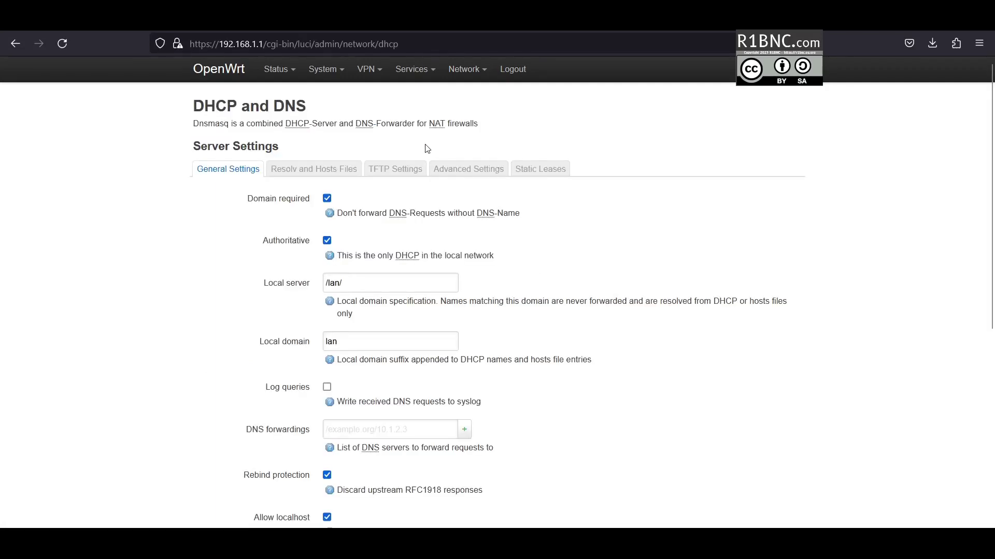
scroll(427, 149, "down", 2)
scroll(327, 372, "down", 2)
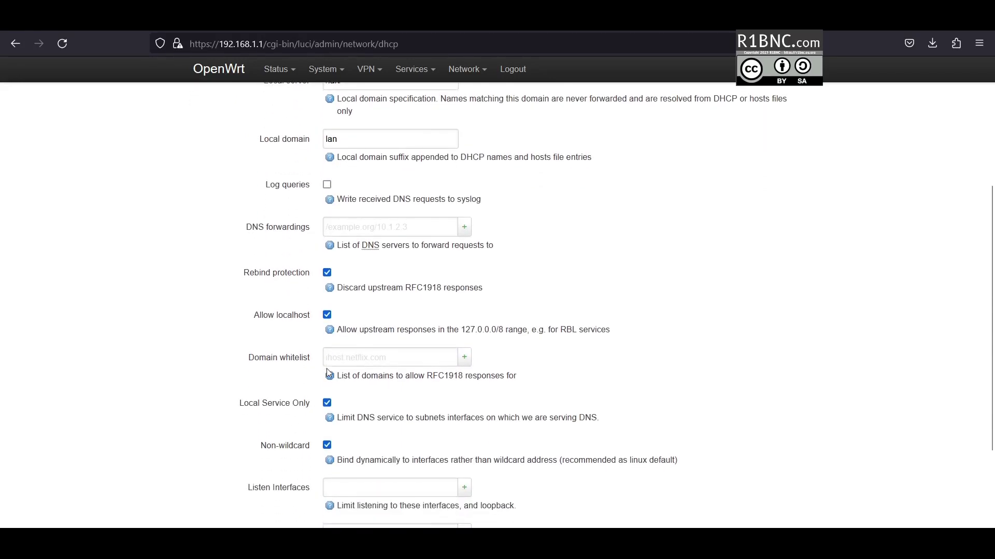
scroll(328, 372, "down", 2)
scroll(327, 373, "up", 5)
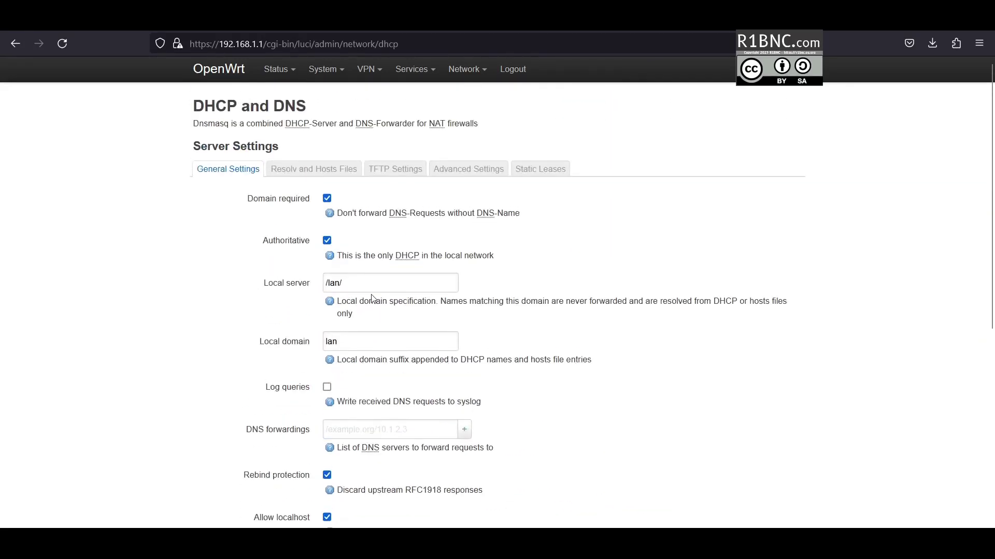
left_click(521, 163)
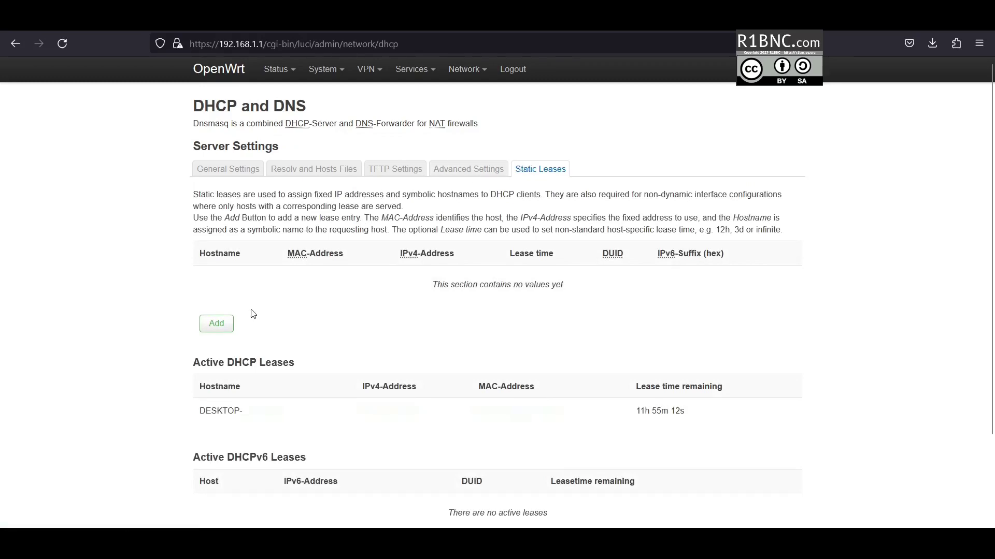
- Check the Load Balancing interface list, then move on to SQM QoS
mouse_move(469, 70)
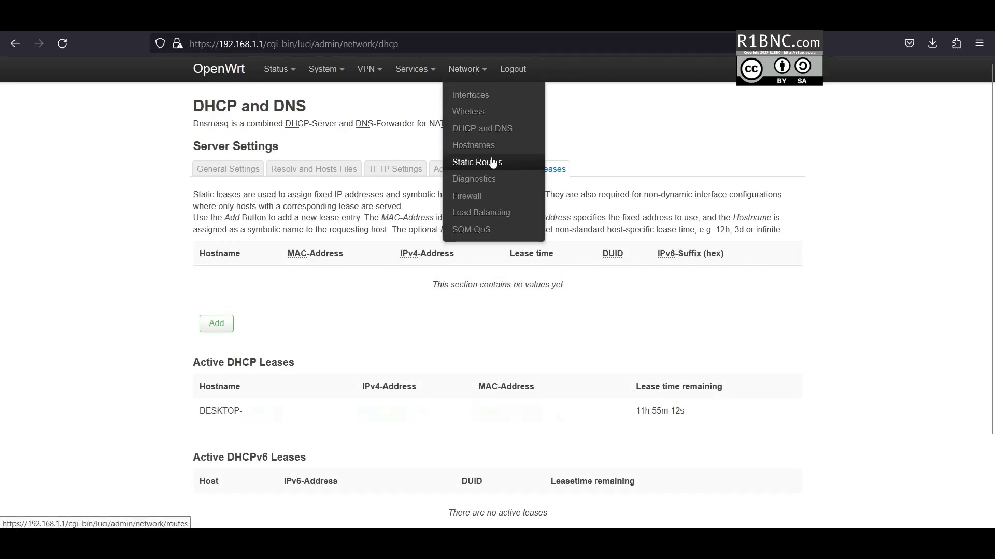
left_click(493, 217)
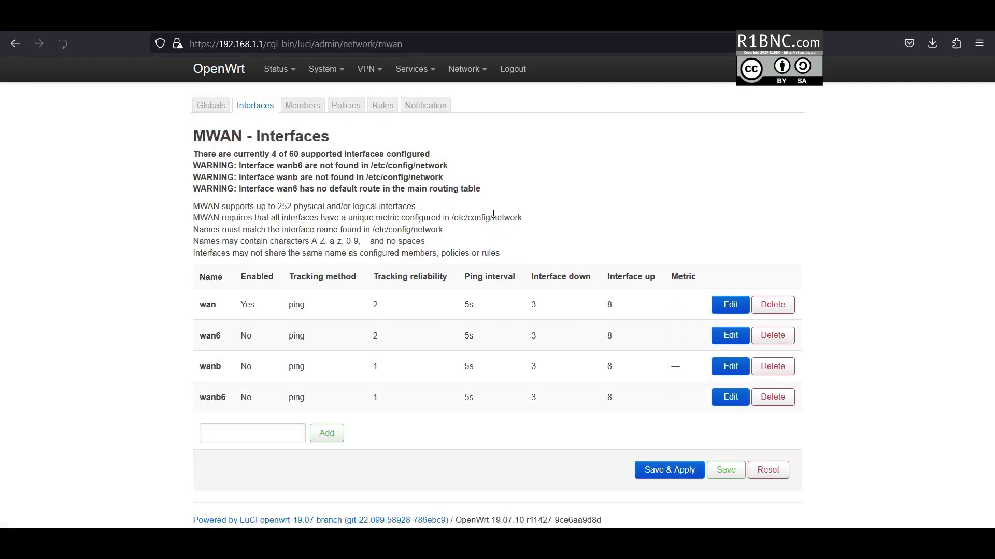
mouse_move(458, 72)
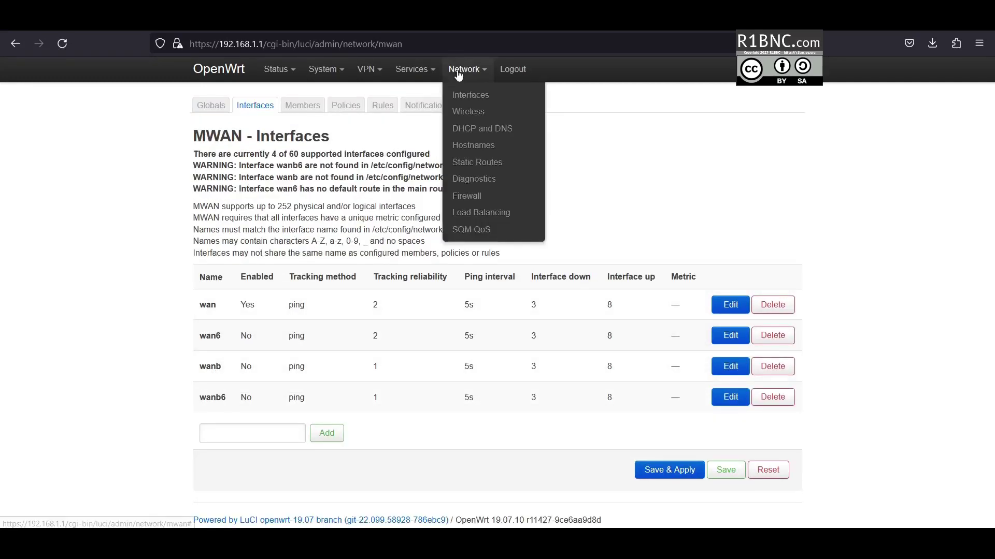
left_click(468, 231)
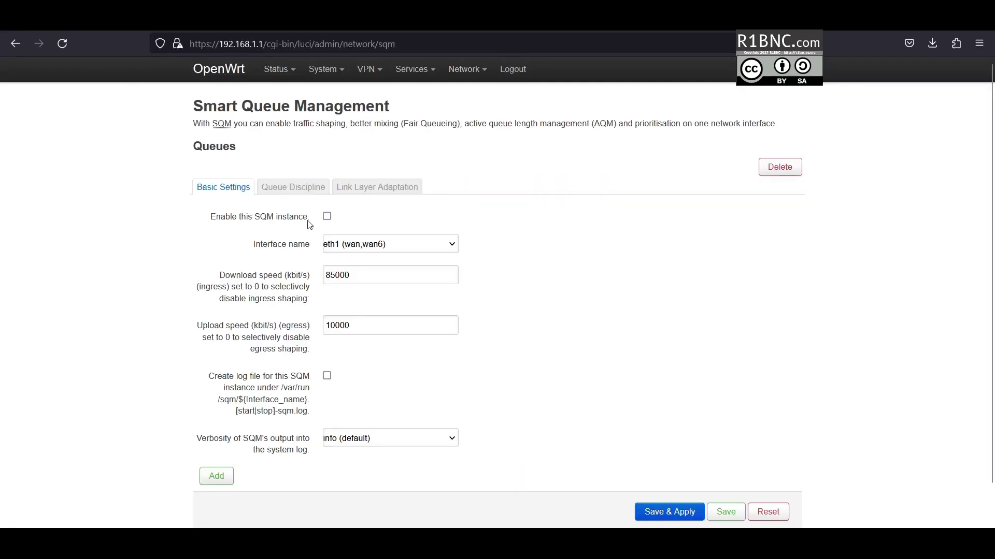
- Keep SQM on eth1 (wan,wan6), set download speed to 10000 kbit/s and apply
left_click(326, 216)
left_click(374, 249)
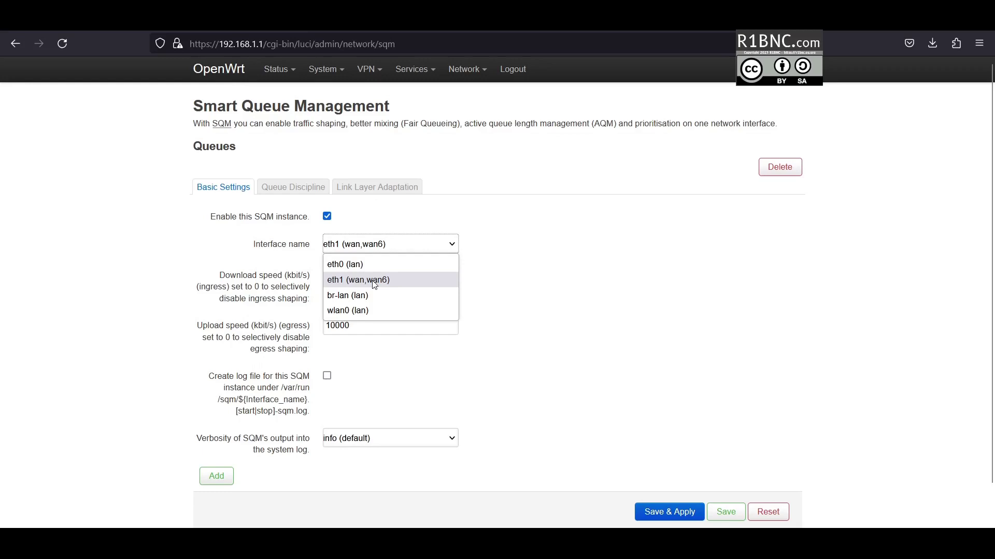
left_click(346, 279)
left_click_drag(336, 275, 324, 275)
type("100")
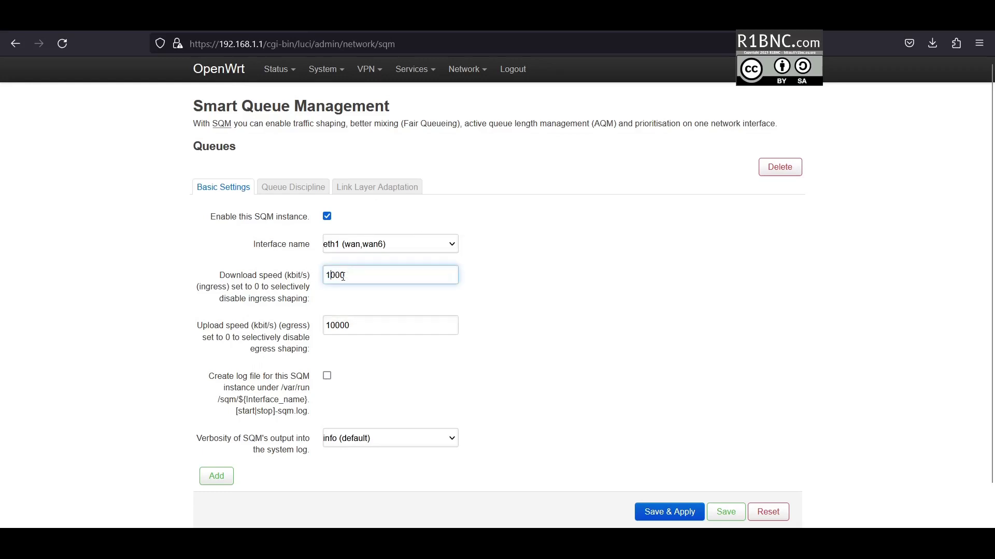
type("0")
left_click(669, 511)
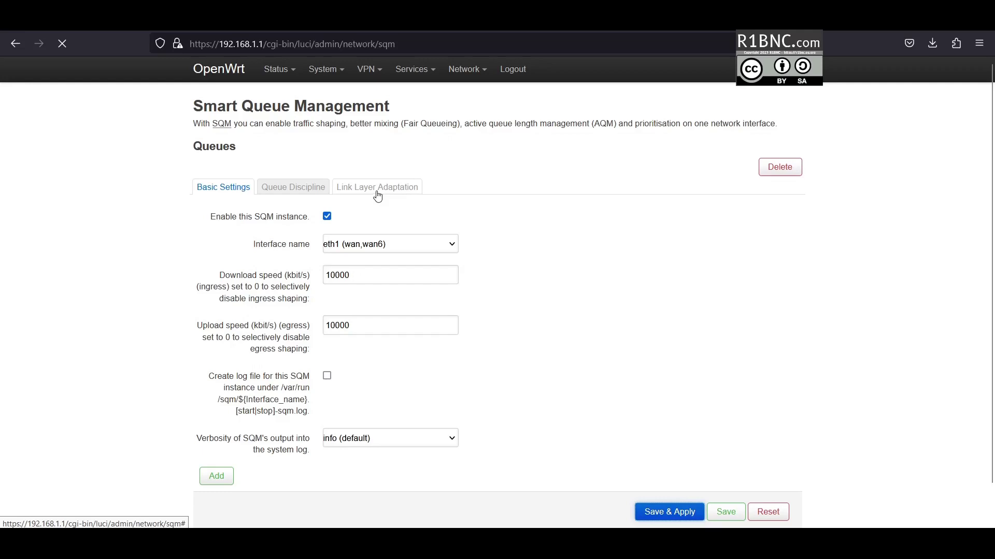
left_click(320, 187)
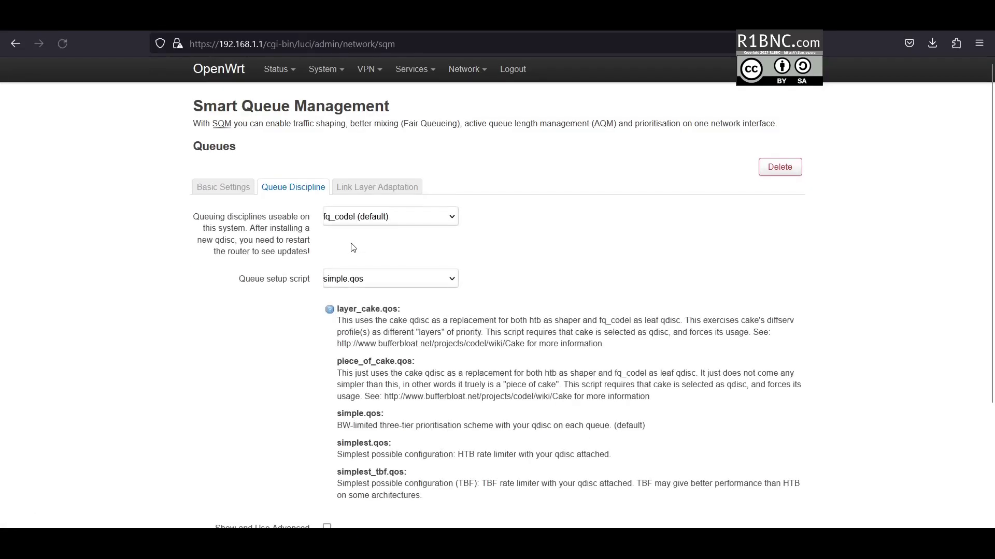
- Switch SQM to the cake queue discipline with piece_of_cake.qos and apply
left_click(353, 217)
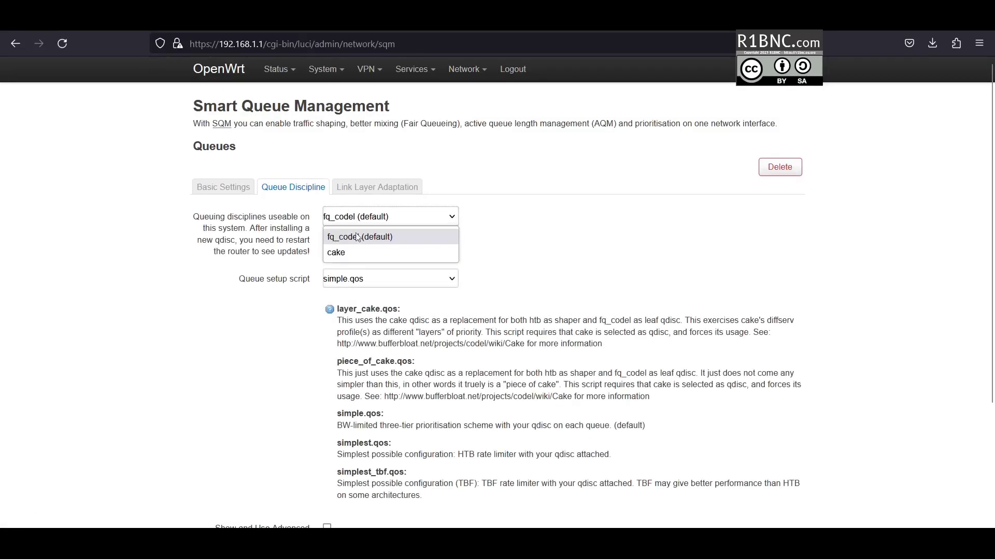
left_click(337, 252)
left_click(389, 279)
left_click(367, 313)
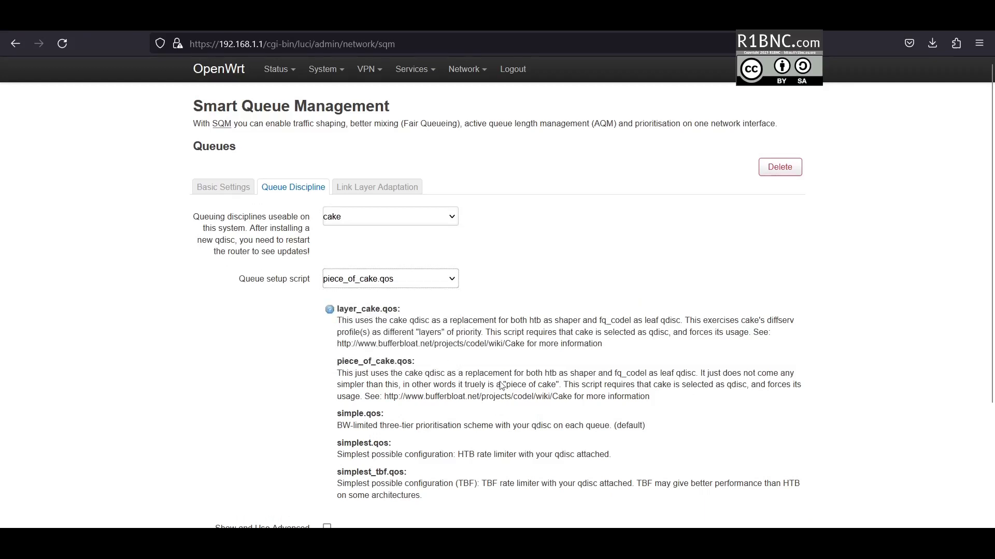
scroll(501, 385, "down", 3)
left_click(660, 473)
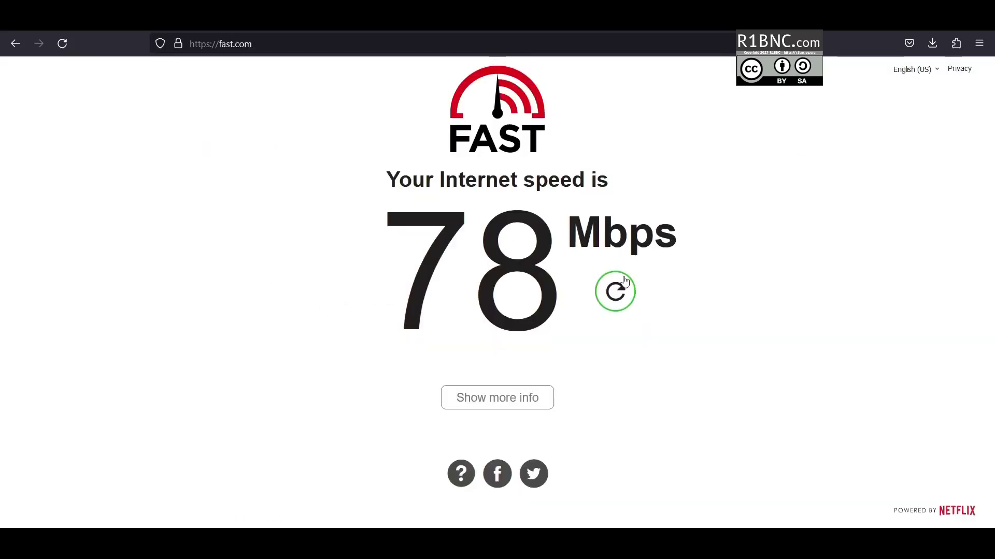
- Rerun the Fast.com speed test and show full results: 9.5 Mbps down, 11 Mbps up
left_click(615, 291)
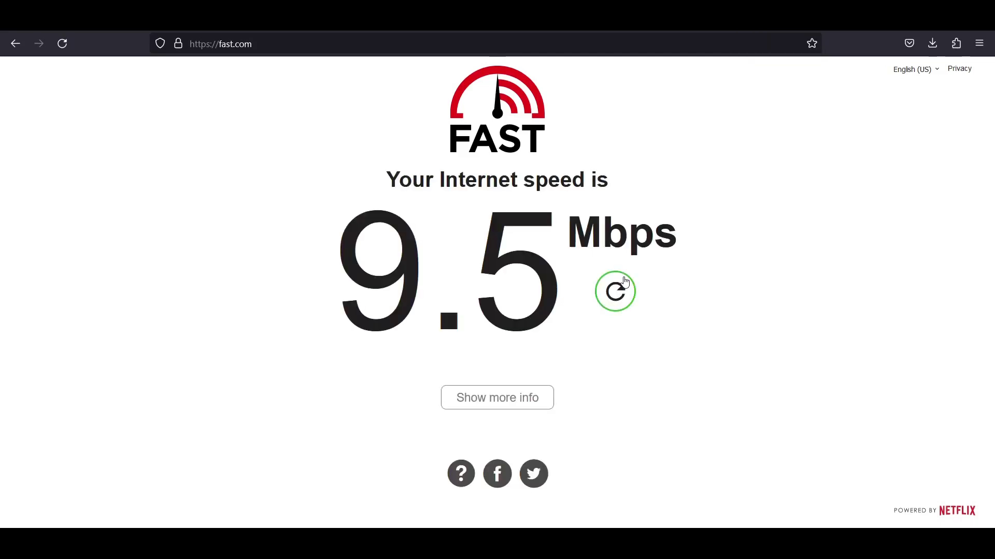
left_click(526, 397)
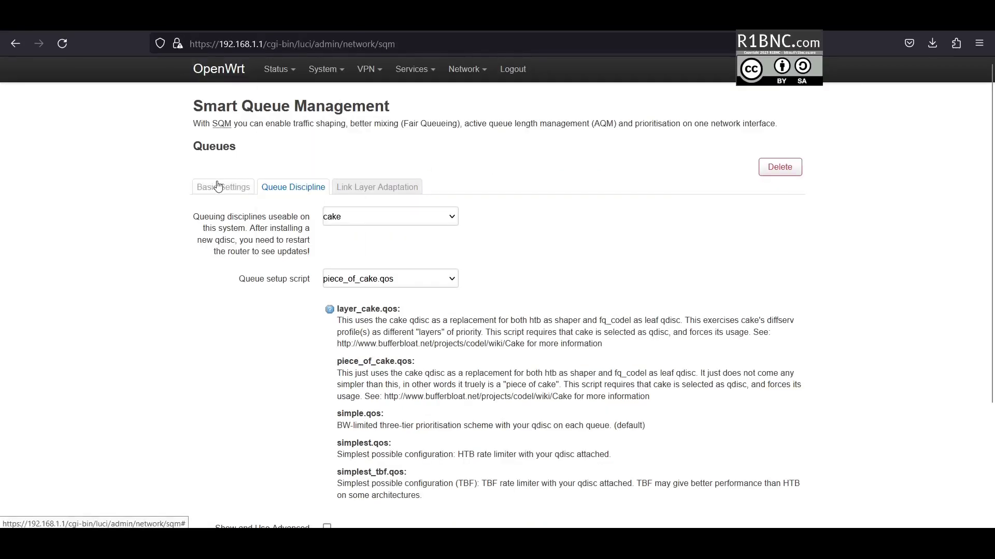
- Leave SQM settings and move through Network Interfaces to the Wireless Overview with radio0's WiFi access point
left_click(219, 187)
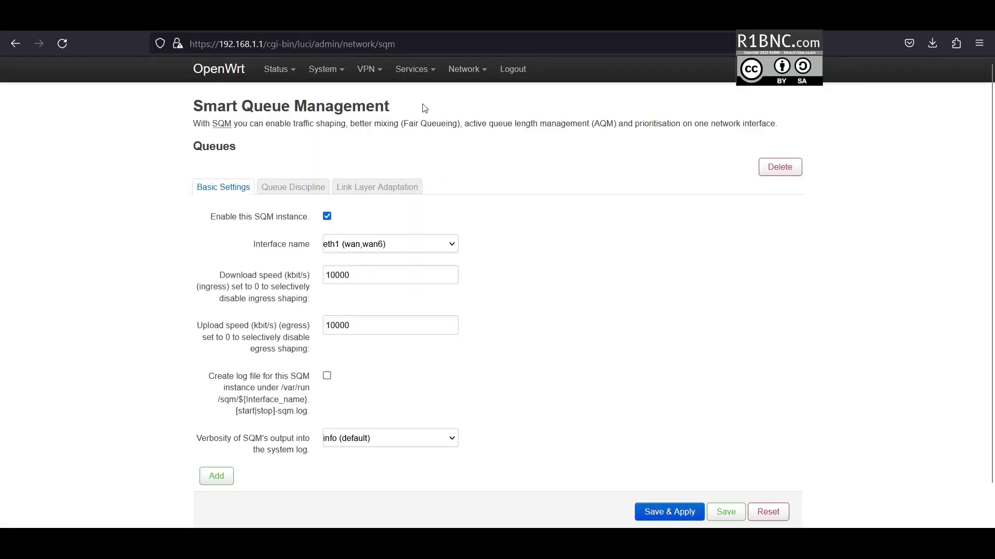
mouse_move(465, 69)
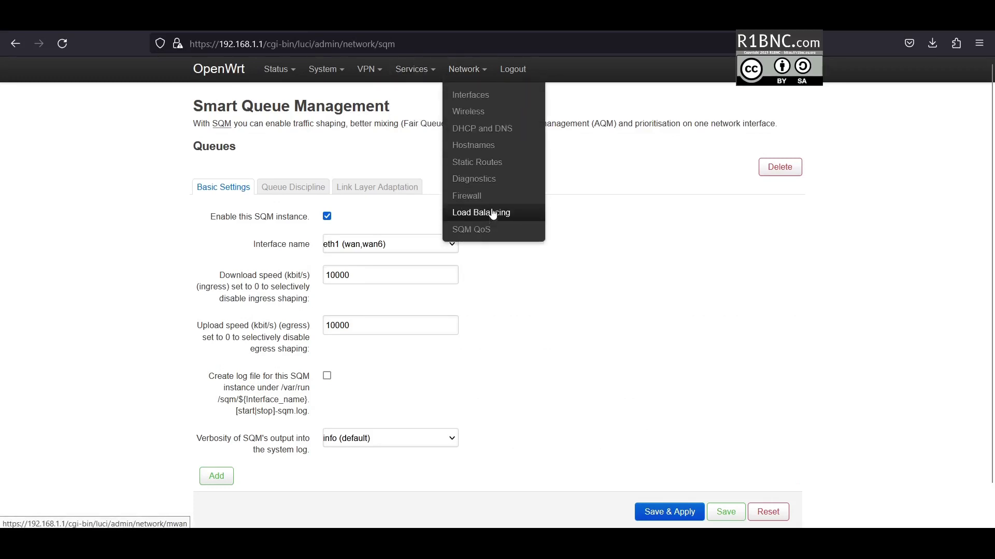
left_click(491, 99)
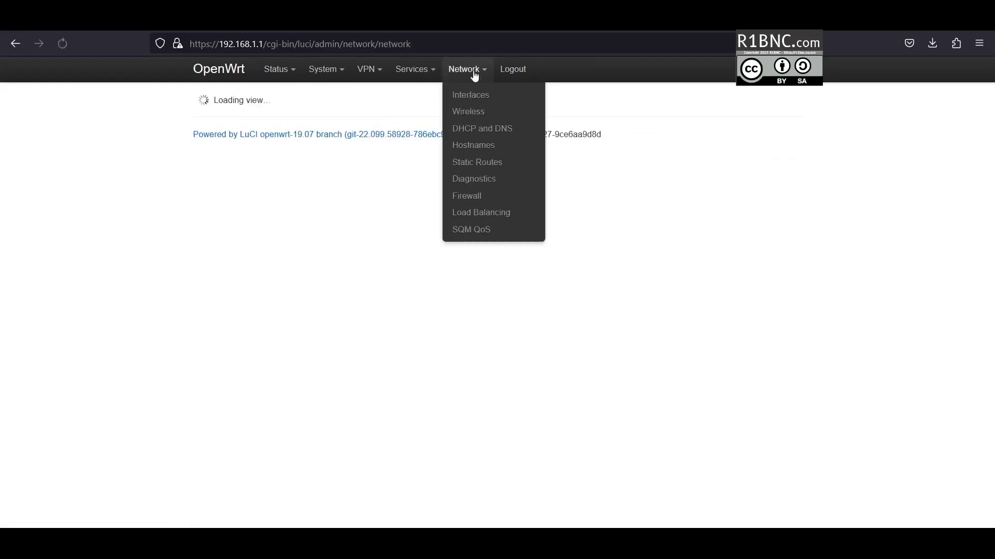
left_click(472, 114)
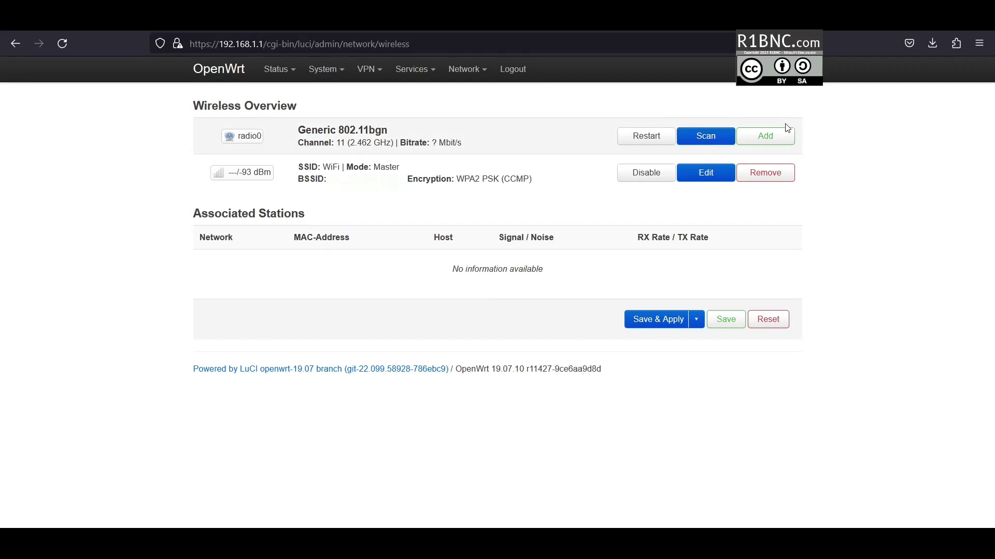
- Scan and join the second wireless network as network 'wanb', submitting its WPA passphrase
left_click(714, 139)
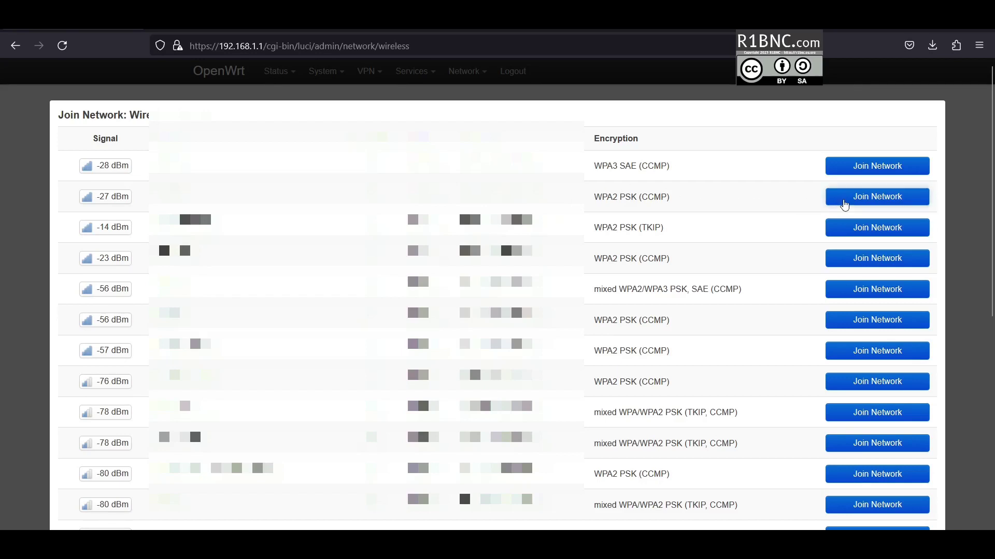
left_click(844, 203)
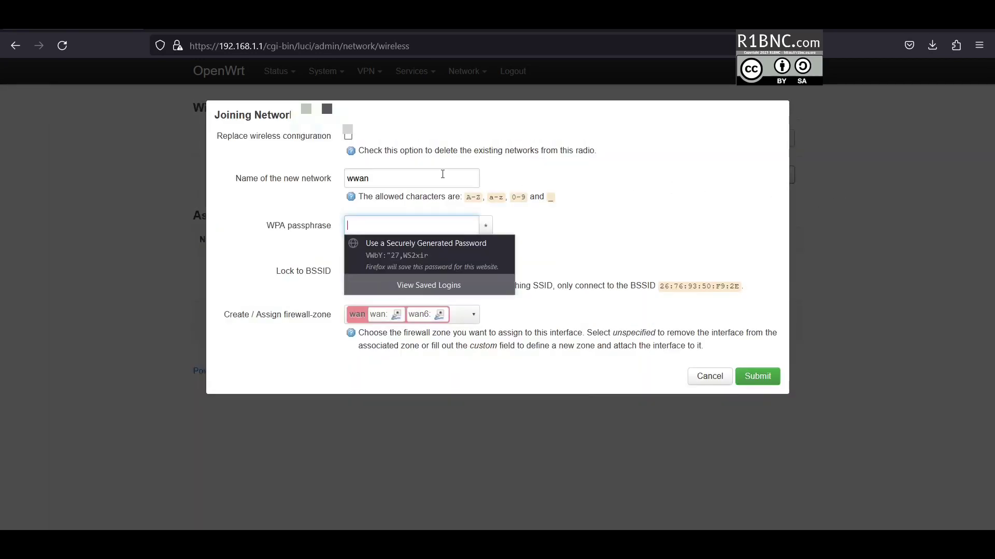
double_click(386, 175)
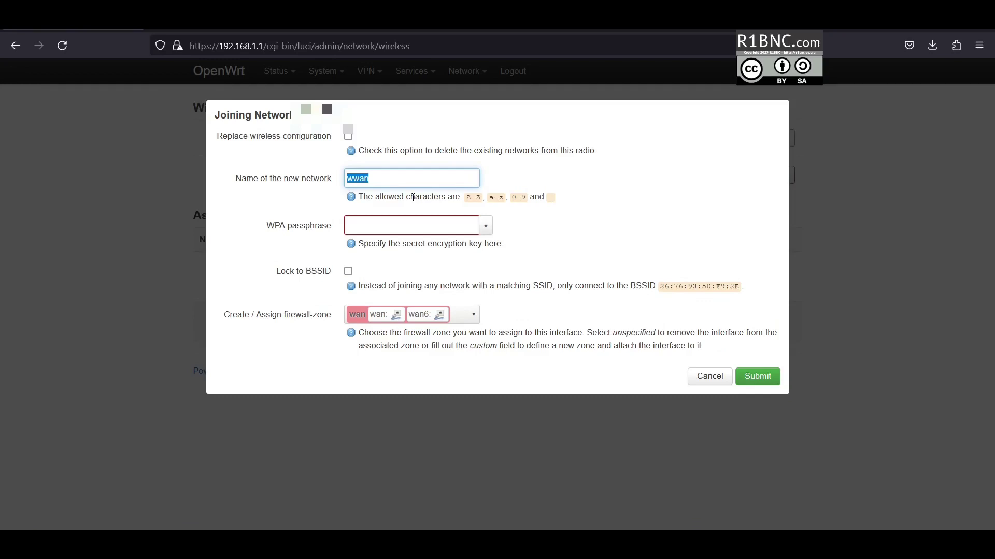
type("wanb")
key("Tab")
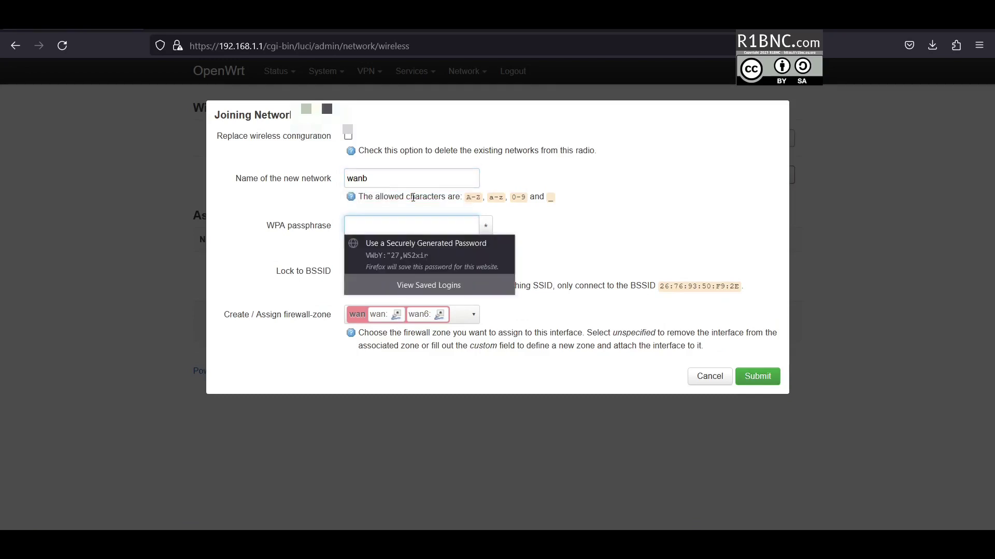
type("a•••••••••")
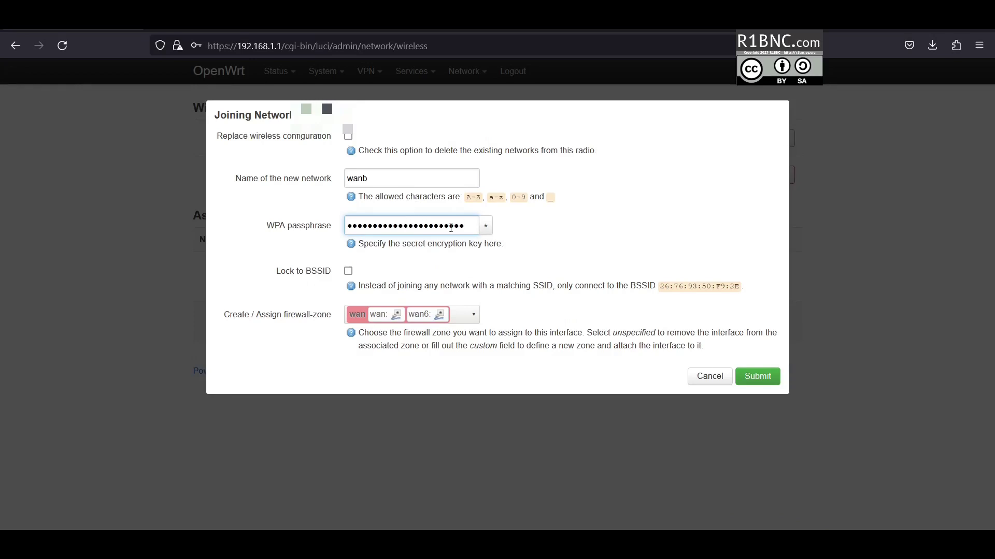
left_click(755, 376)
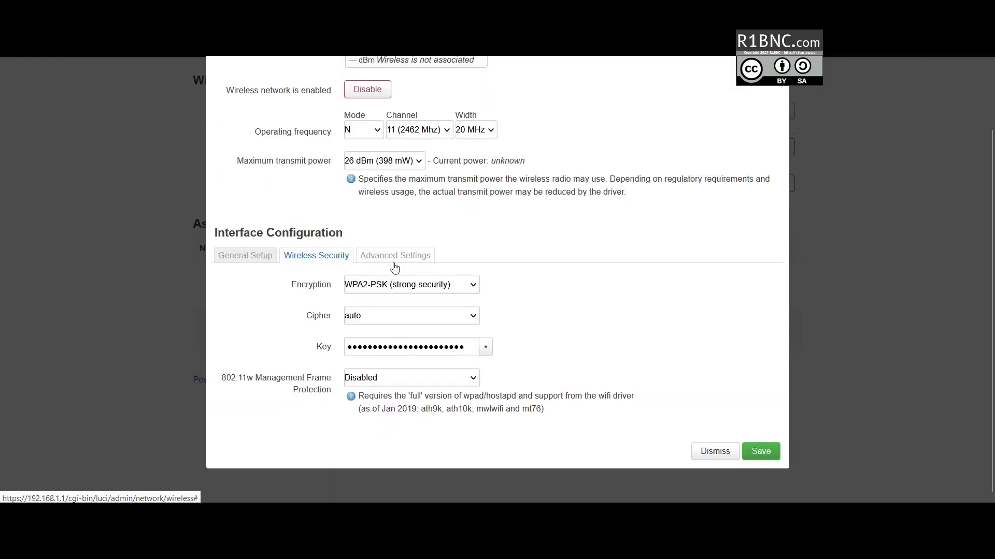
- Save the wanb wireless client settings and apply the pending wireless changes to the router
left_click(393, 265)
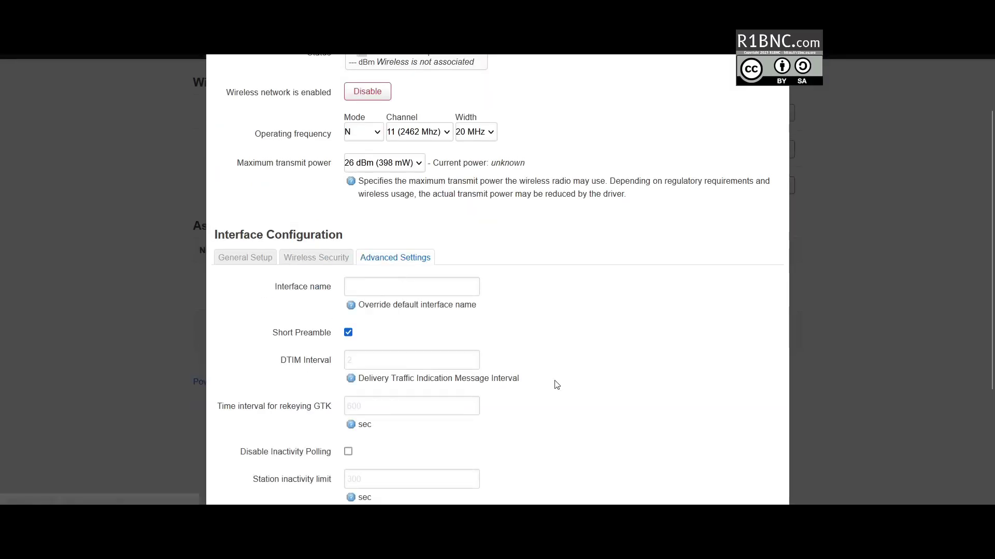
scroll(570, 388, "down", 3)
left_click(761, 448)
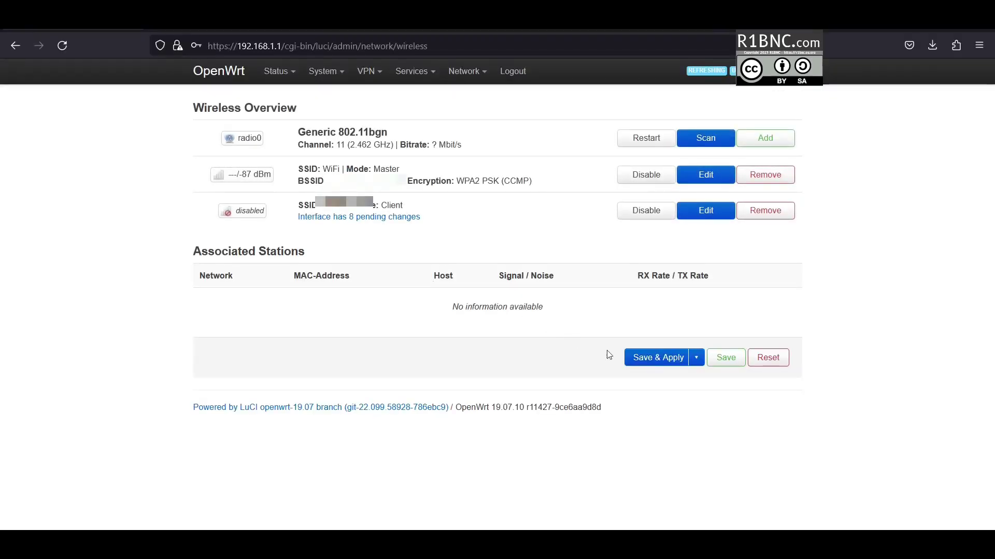
left_click(642, 359)
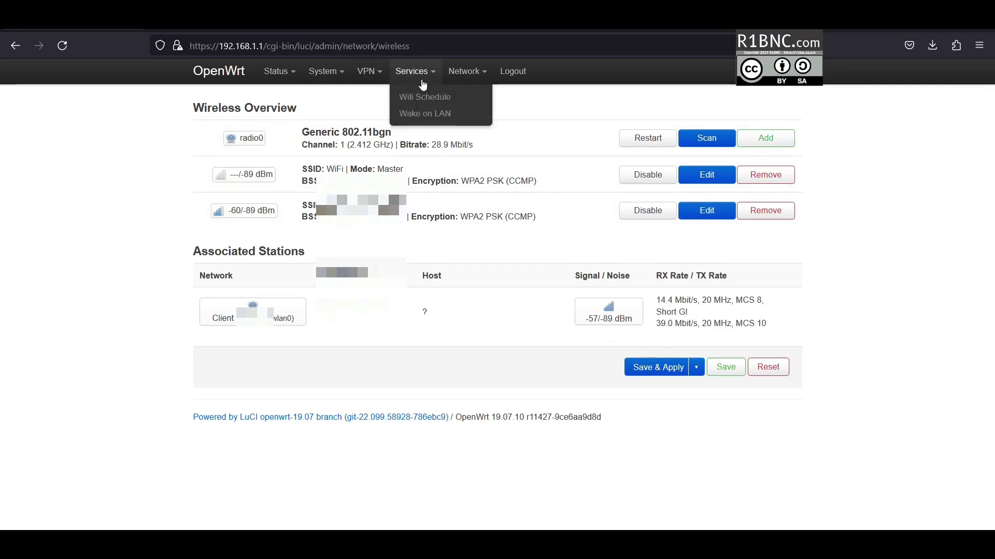
left_click(464, 71)
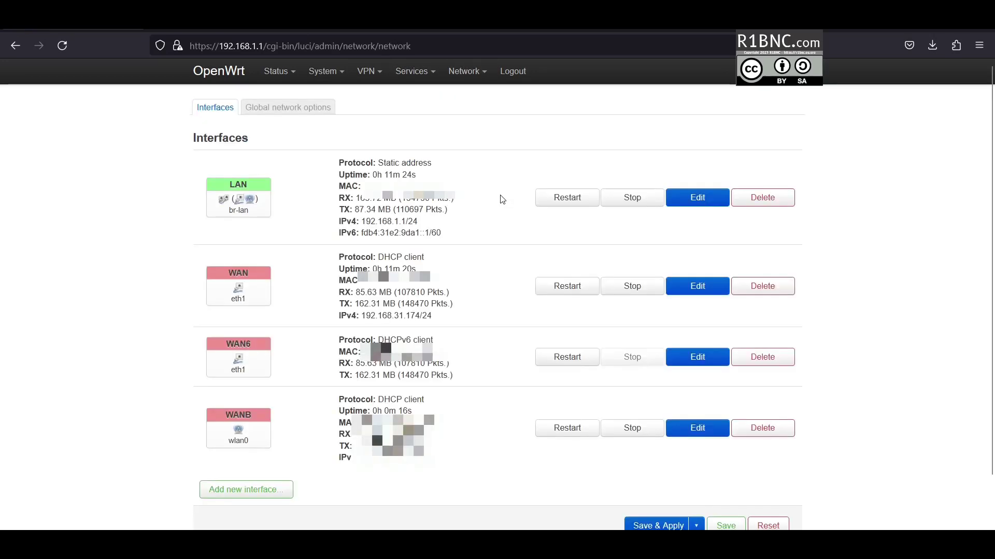
- Review WANB's advanced, physical device and firewall settings, then dismiss without changes
left_click(697, 428)
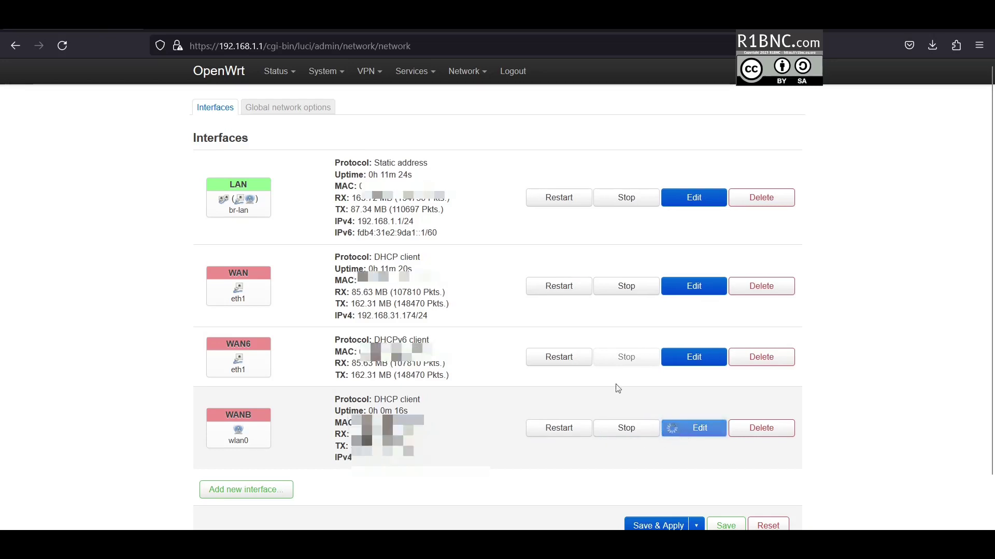
left_click(348, 144)
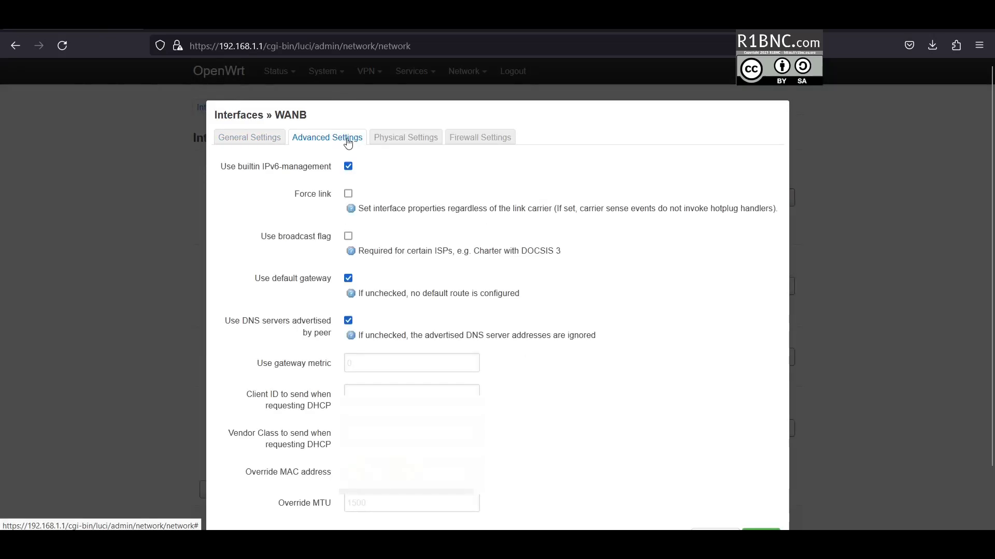
left_click(396, 138)
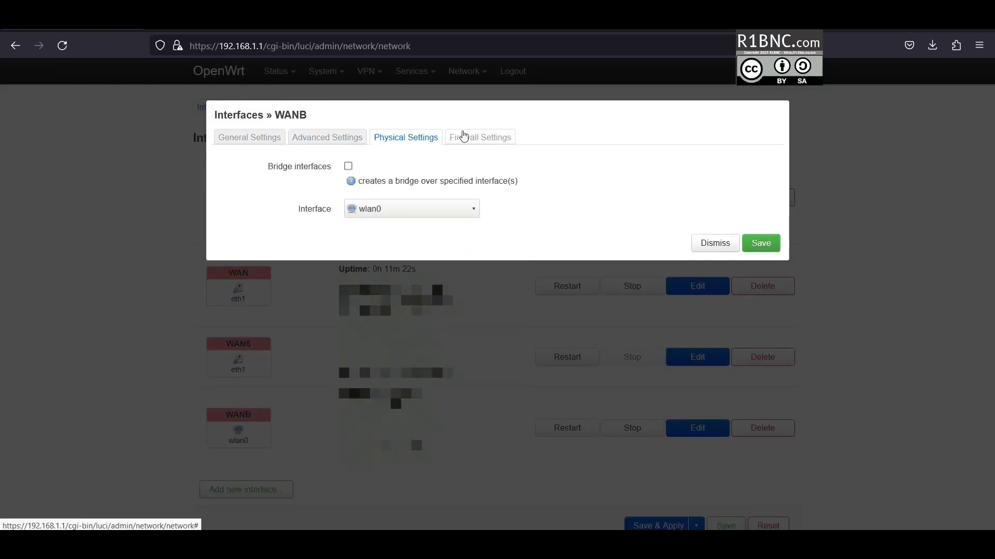
left_click(464, 136)
left_click(707, 227)
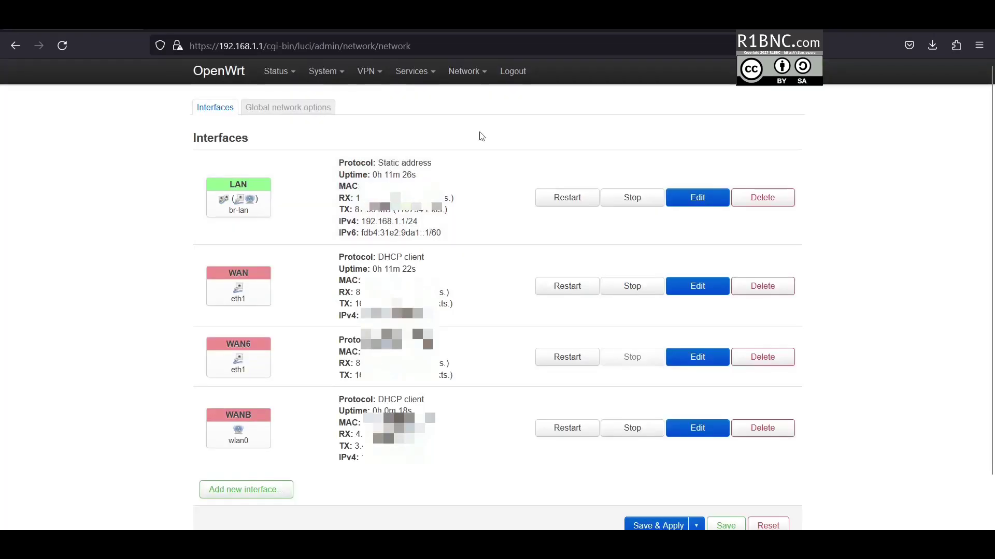
- Open the MWAN Load Balancing interfaces list showing wanb disabled beside wan
mouse_move(420, 76)
mouse_move(467, 71)
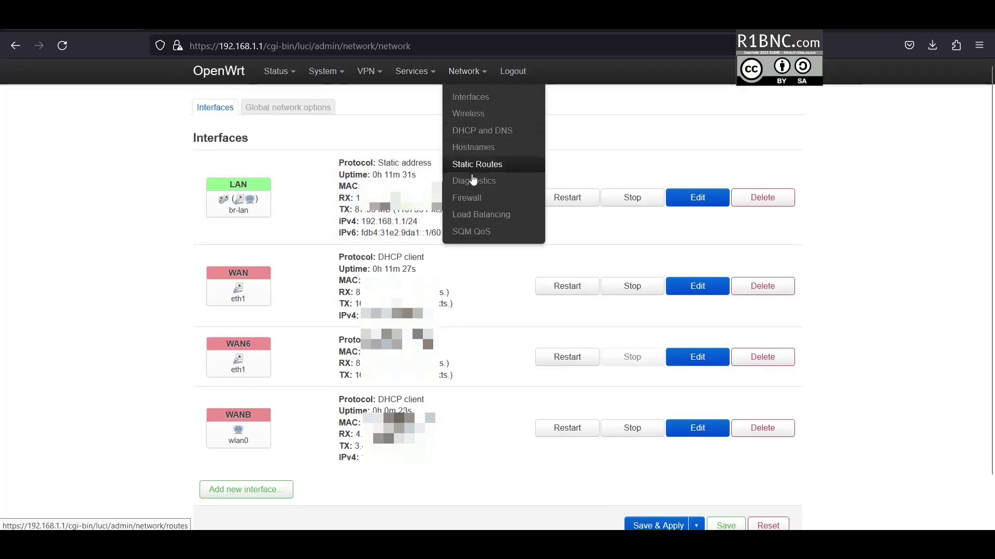
left_click(485, 215)
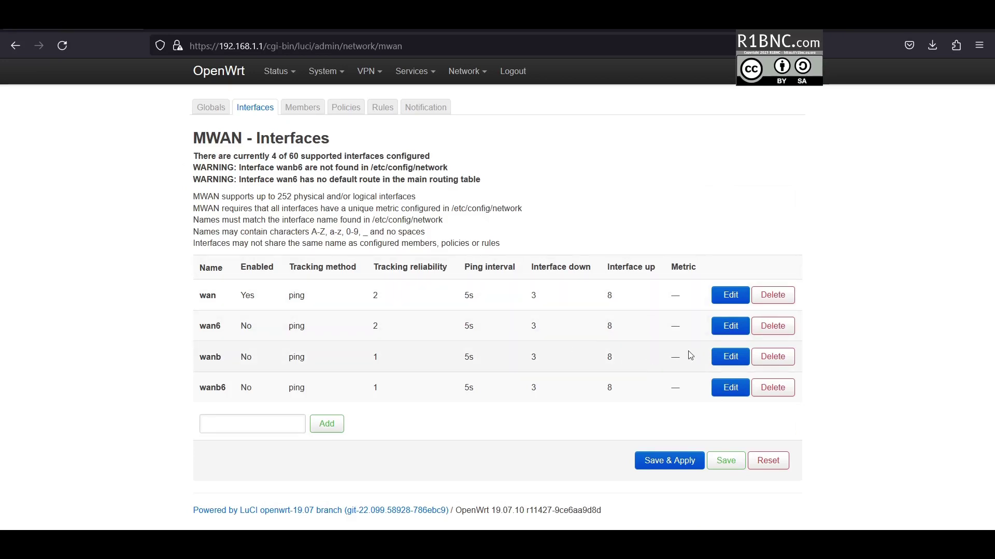
- Tick Enabled on the wanb MWAN interface and save and apply the change
left_click(728, 356)
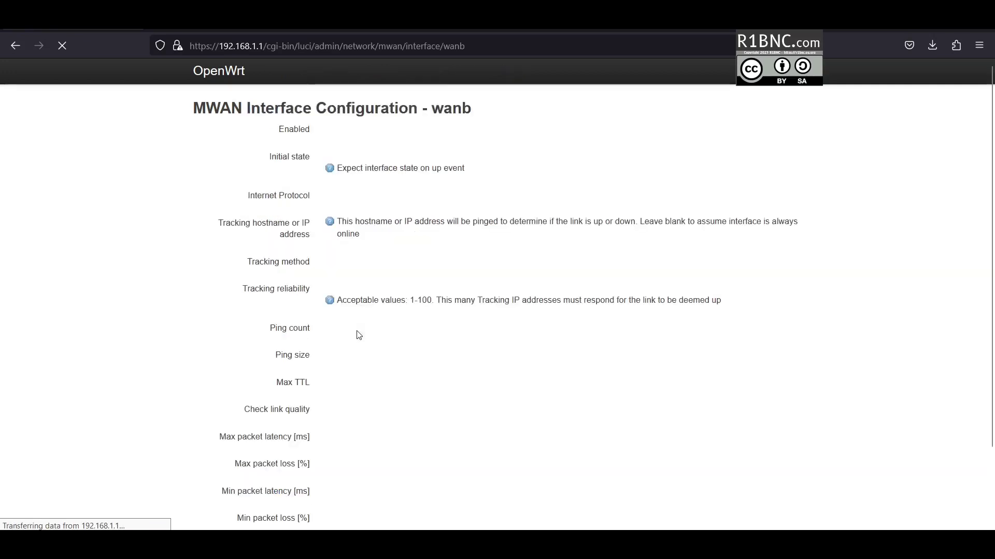
left_click(327, 161)
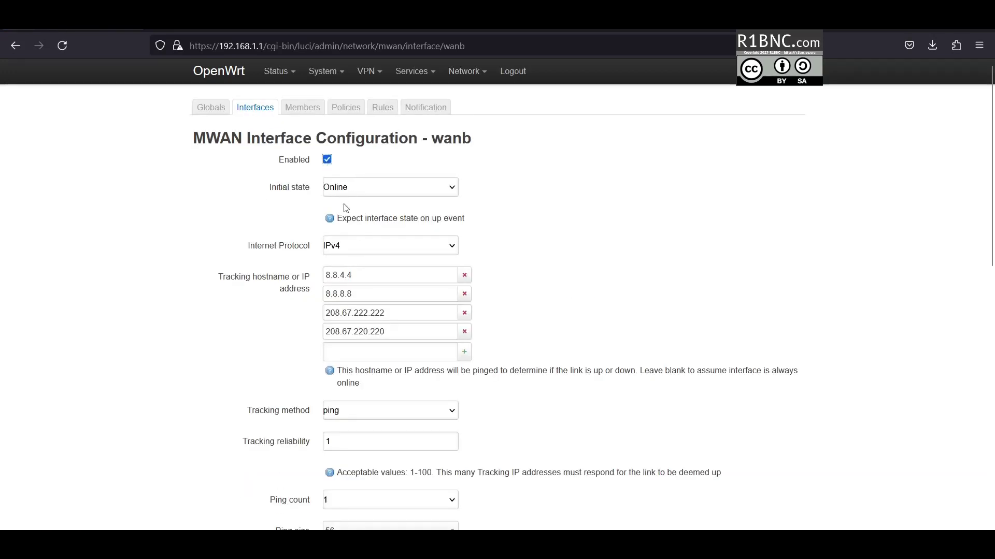
scroll(403, 420, "down", 2)
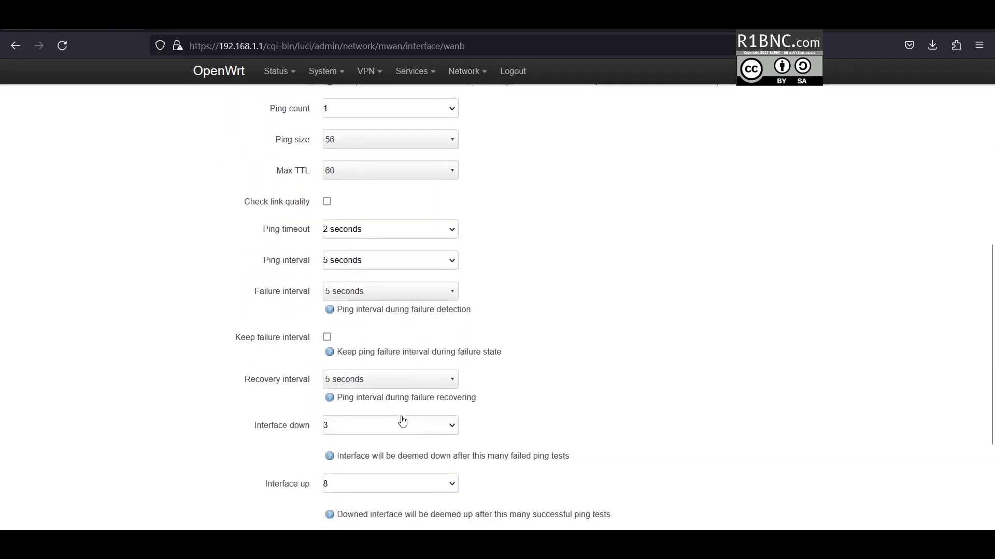
scroll(404, 422, "down", 5)
left_click(645, 473)
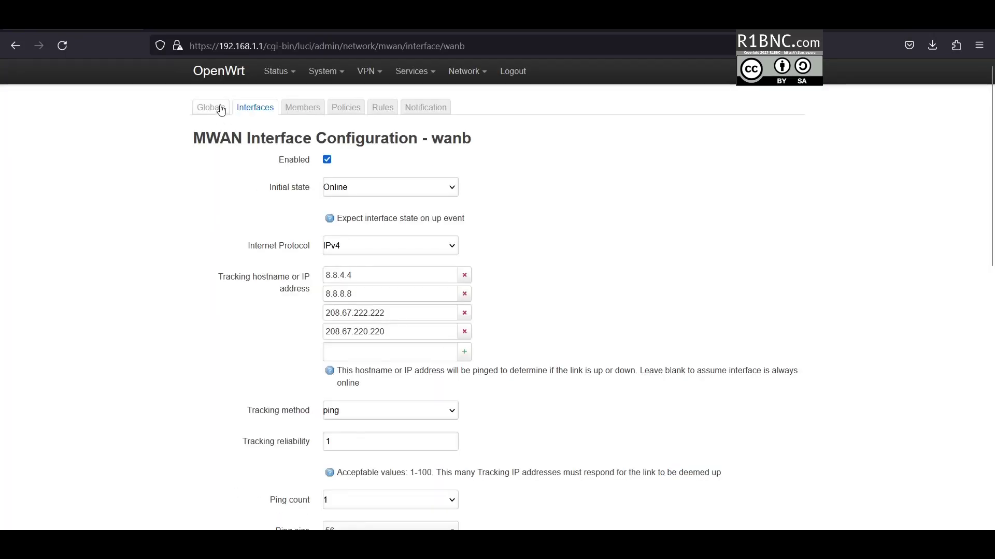
left_click(221, 109)
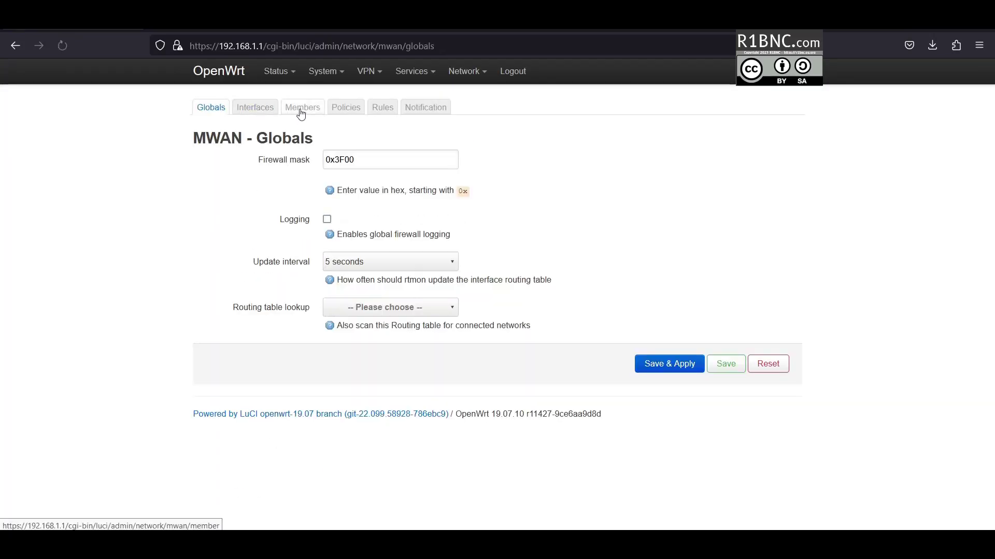
- Browse MWAN Members, Policies and Rules, where https, default_rule_v4 and default_rule_v6 use balanced
left_click(315, 110)
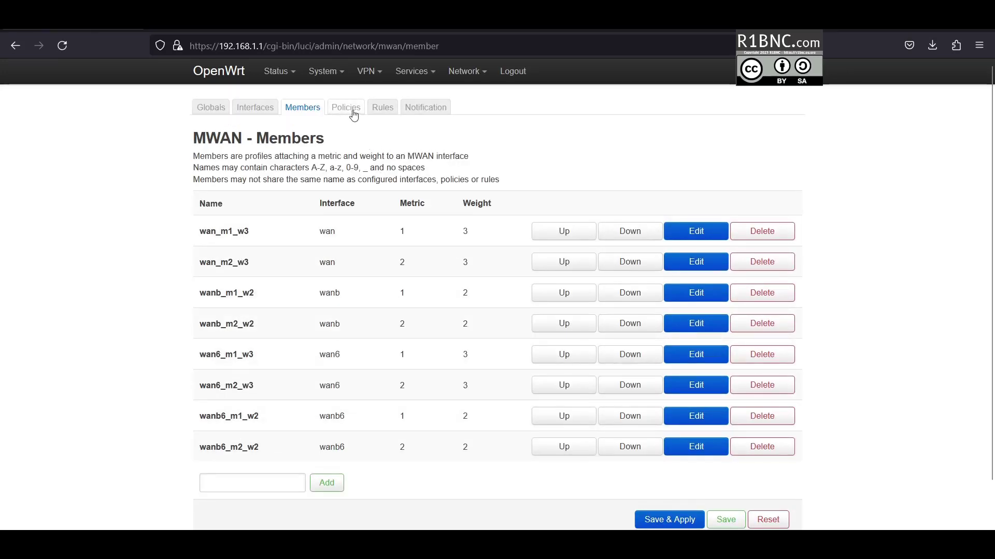
left_click(354, 115)
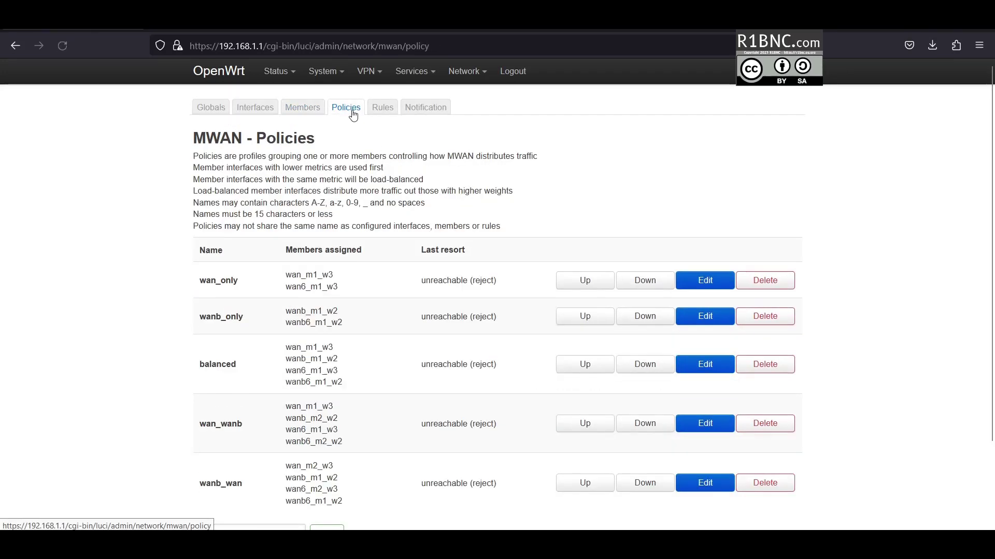
left_click(383, 110)
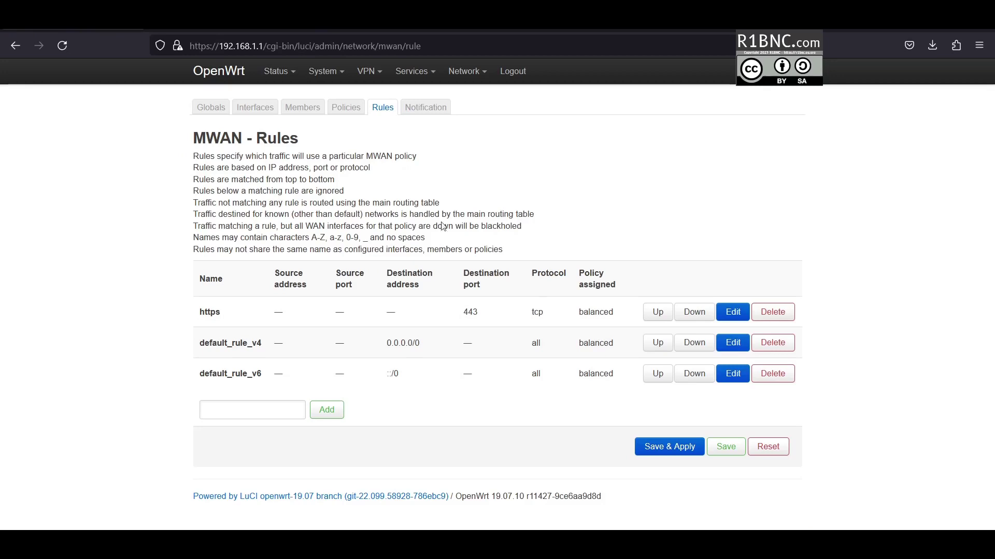
left_click(733, 373)
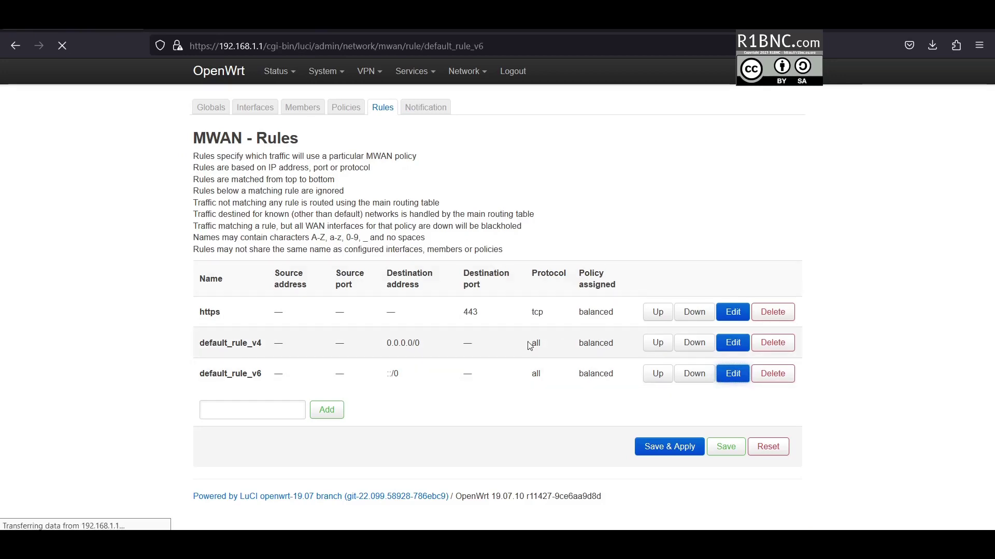
- Assign default_rule_v6 the blackhole (drop) policy, apply it, and return to the rules list
scroll(364, 423, "down", 4)
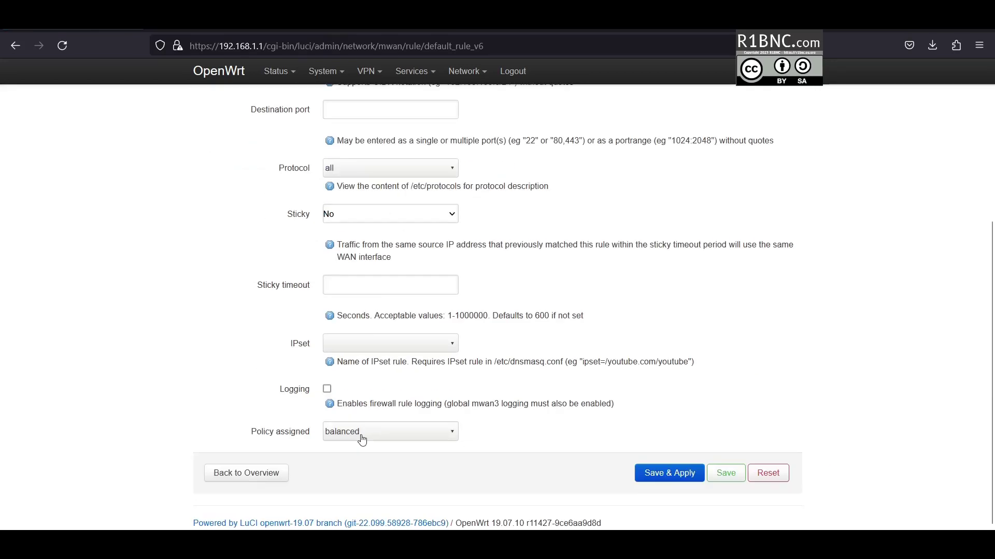
left_click(363, 433)
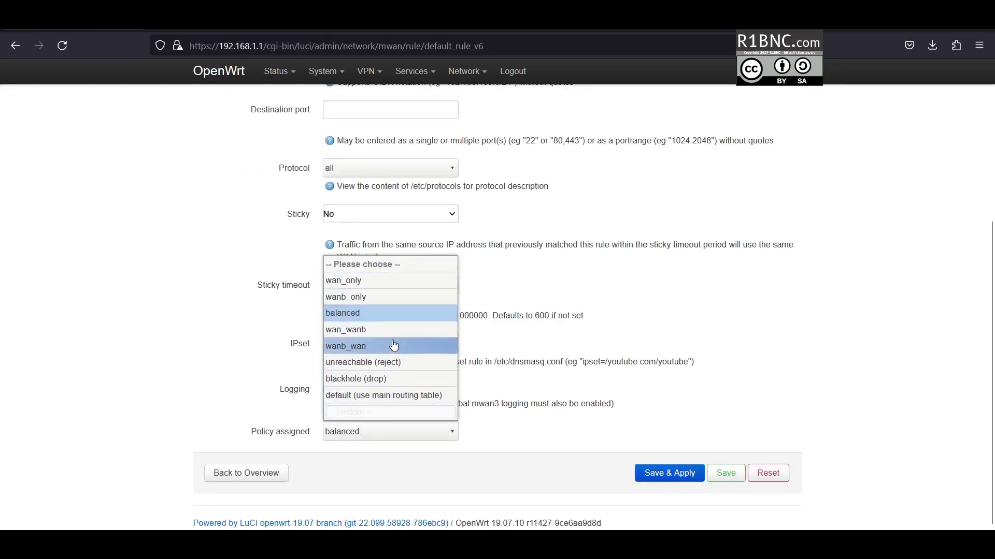
left_click(394, 378)
left_click(656, 473)
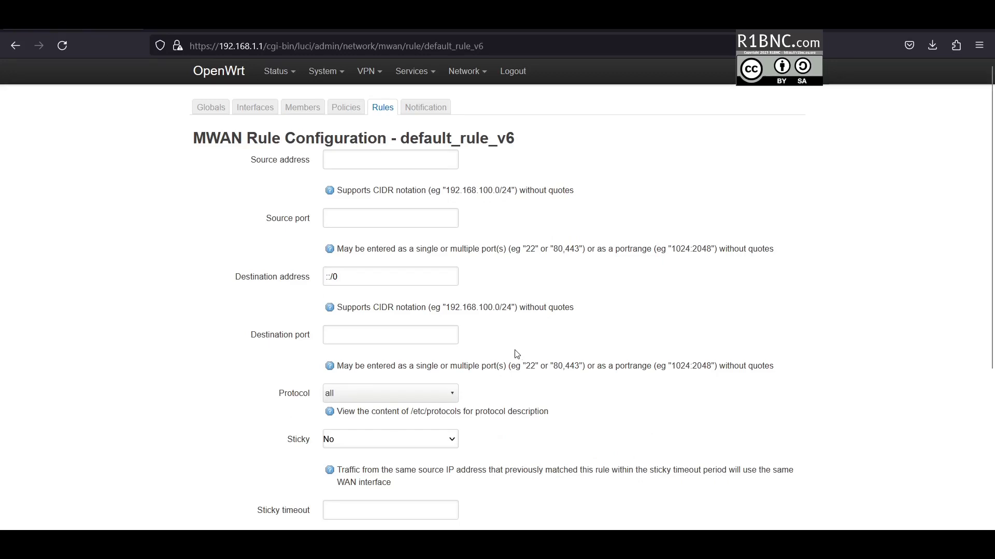
scroll(384, 181, "down", 4)
left_click(249, 473)
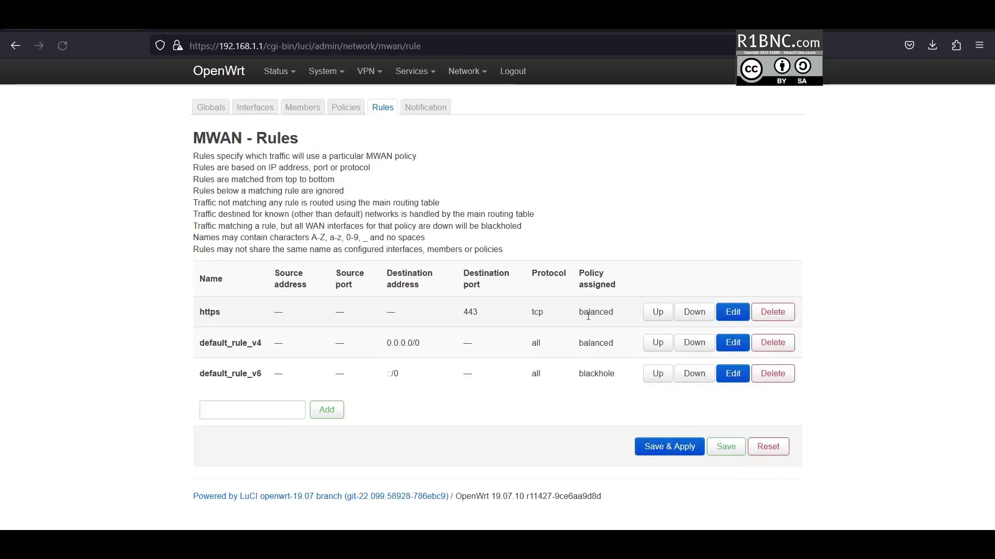
left_click(733, 314)
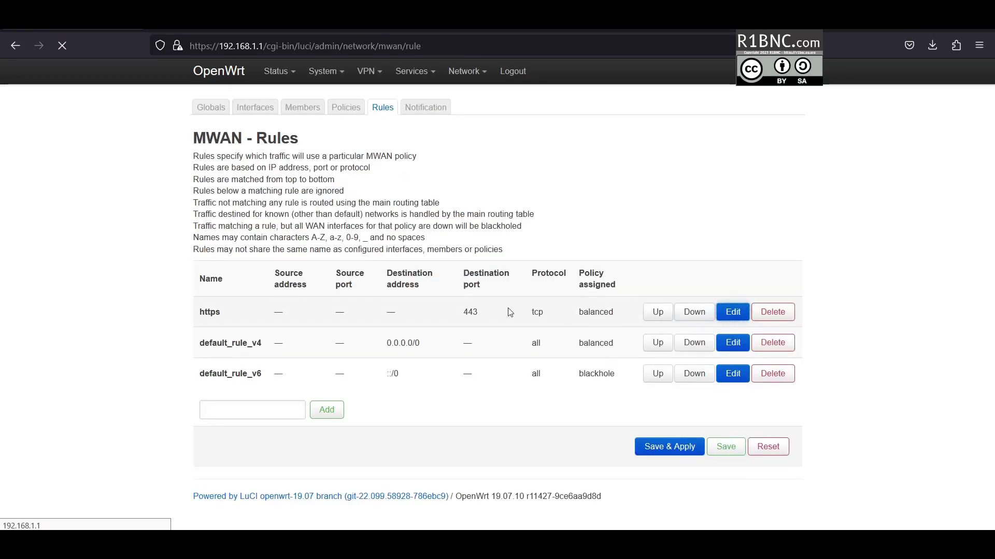
- Change the https rule's assigned policy to wanb_wan and save it
scroll(450, 393, "down", 5)
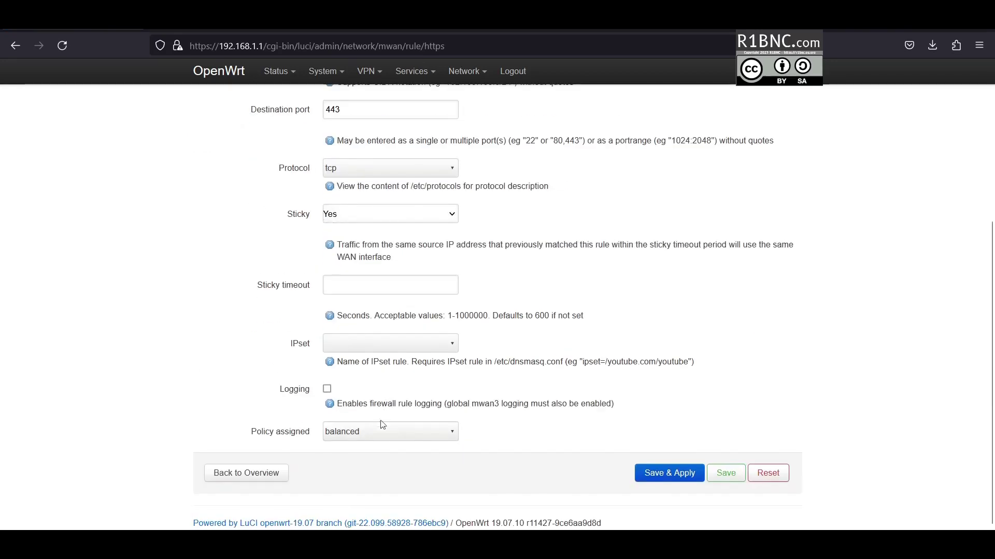
left_click(377, 433)
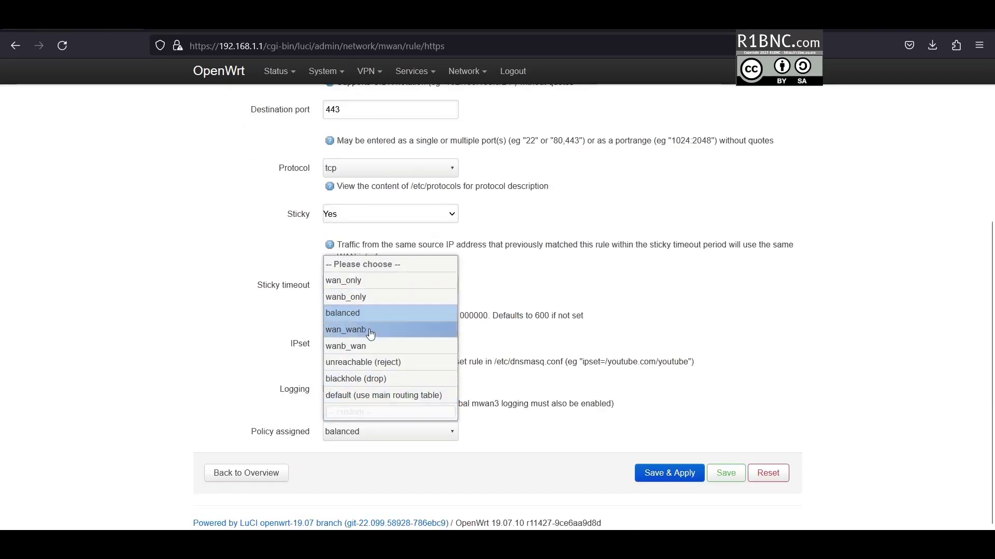
left_click(362, 351)
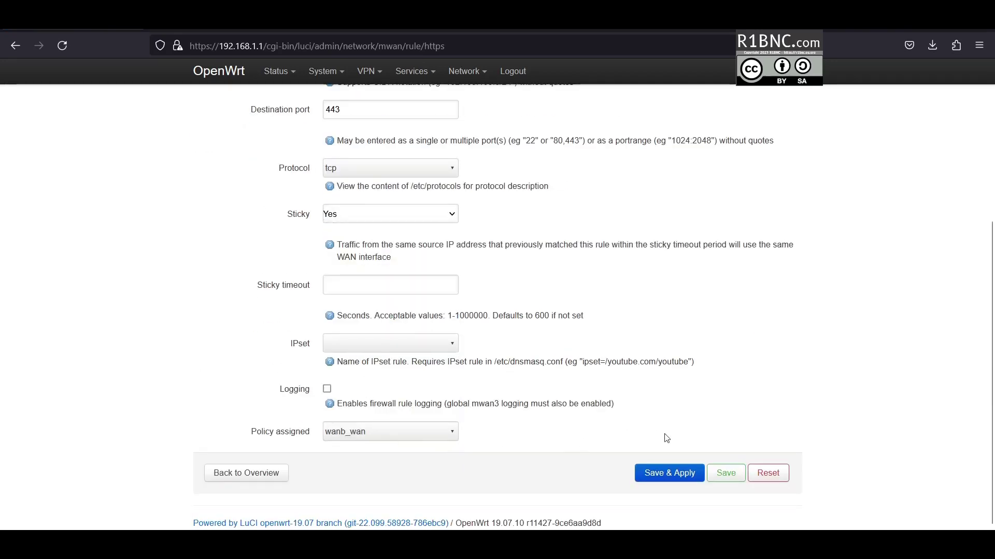
left_click(711, 478)
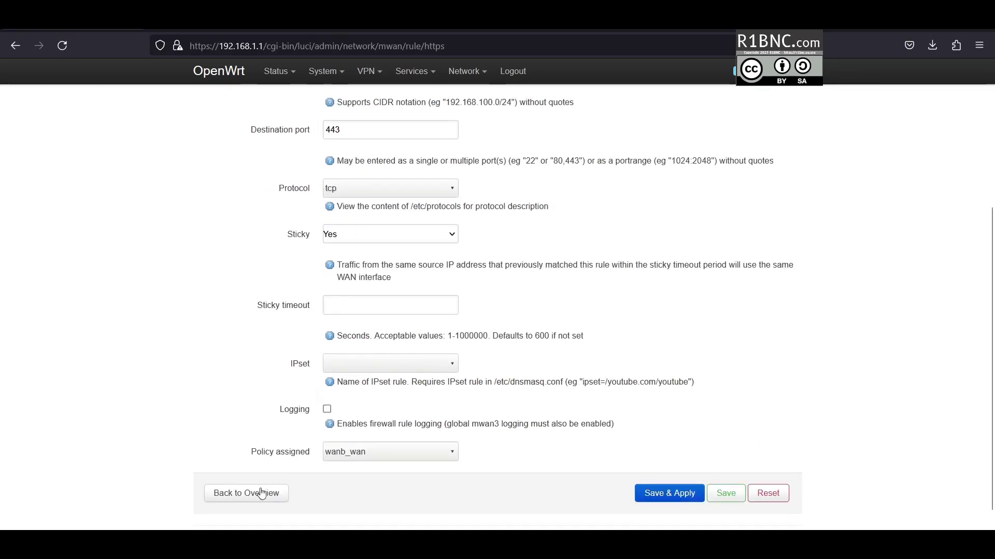
left_click(262, 493)
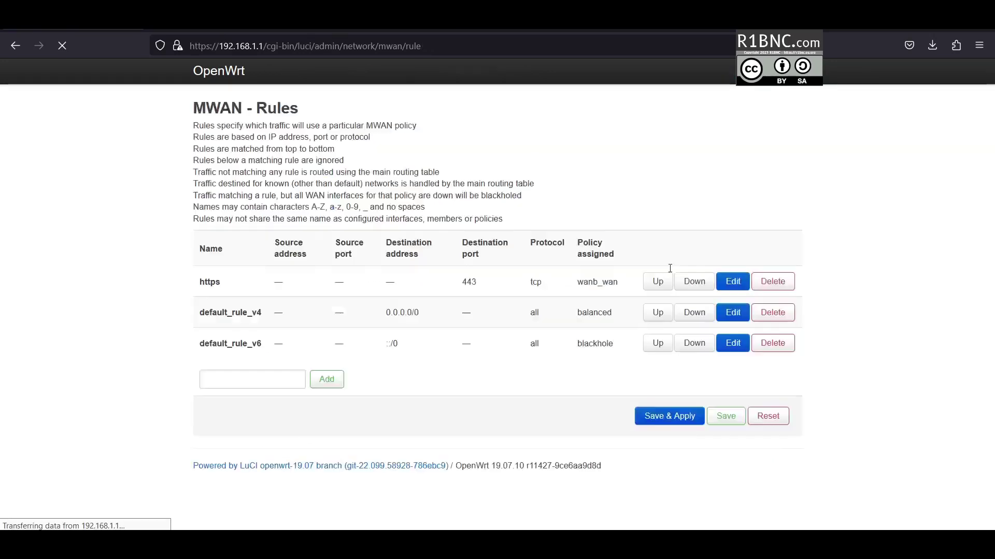
- Set default_rule_v4's assigned policy to wanb_wan and save and apply the configuration
left_click(732, 344)
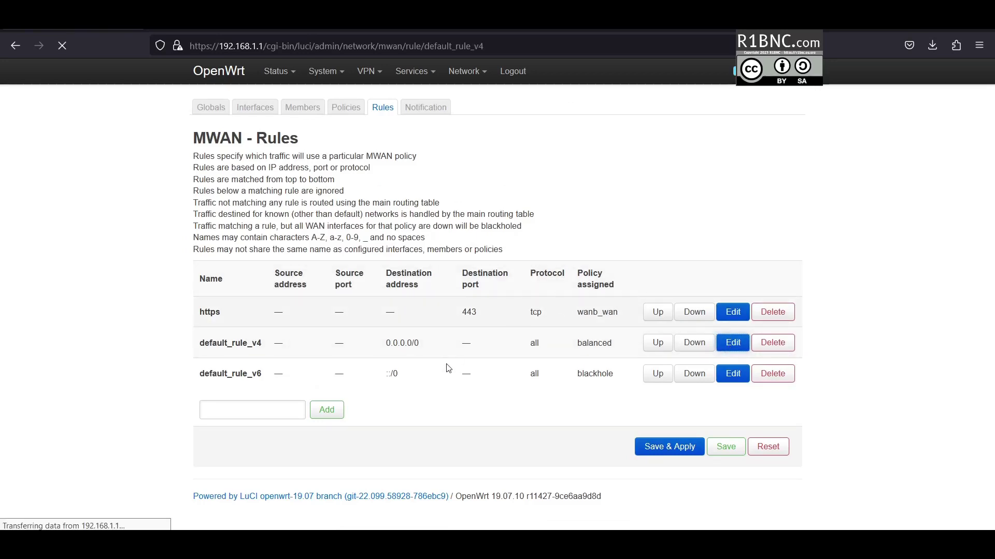
scroll(370, 420, "down", 3)
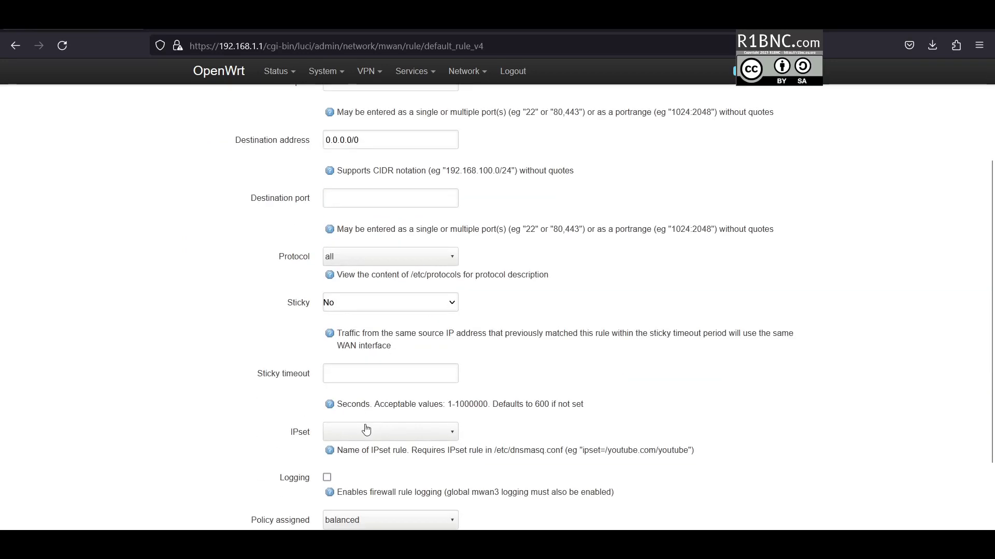
scroll(366, 430, "down", 2)
left_click(364, 435)
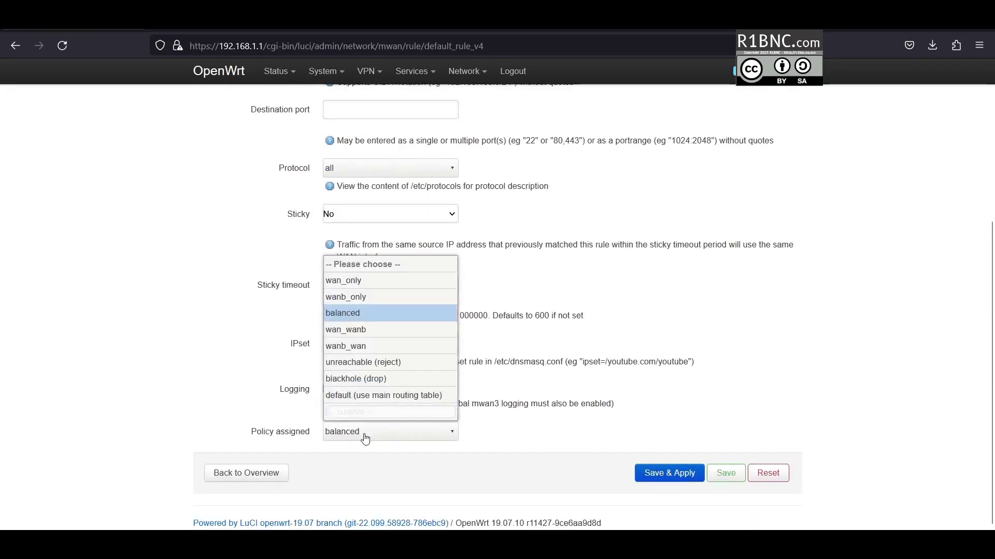
left_click(354, 345)
left_click(663, 473)
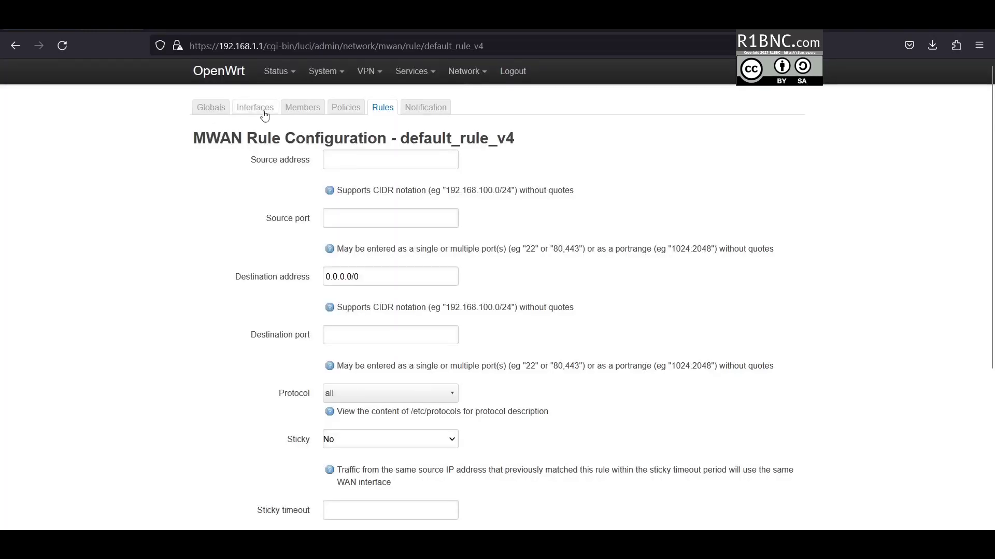
- Open Status > Overview (uptime 0h 14m 14s) and focus the running ping to 1.1.1.1
mouse_move(277, 73)
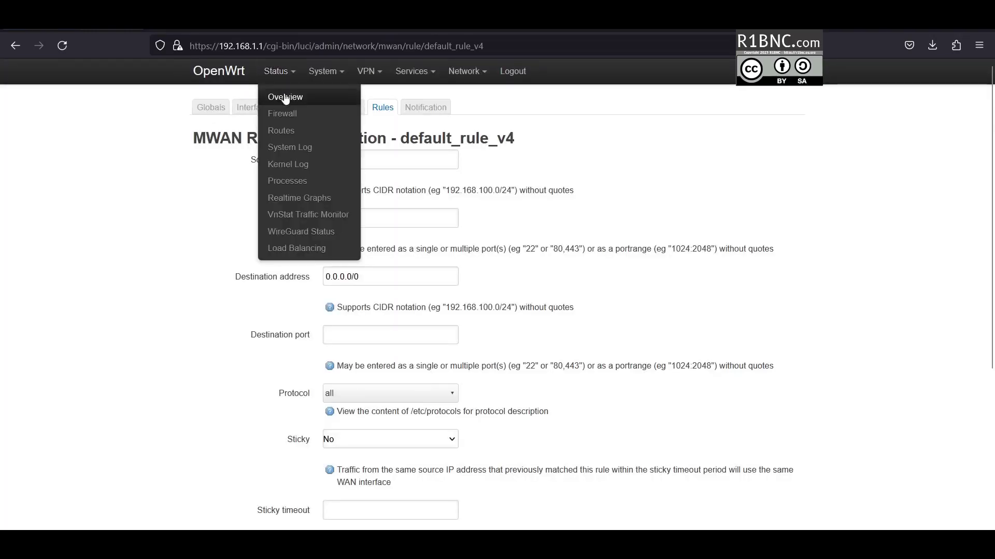
left_click(293, 107)
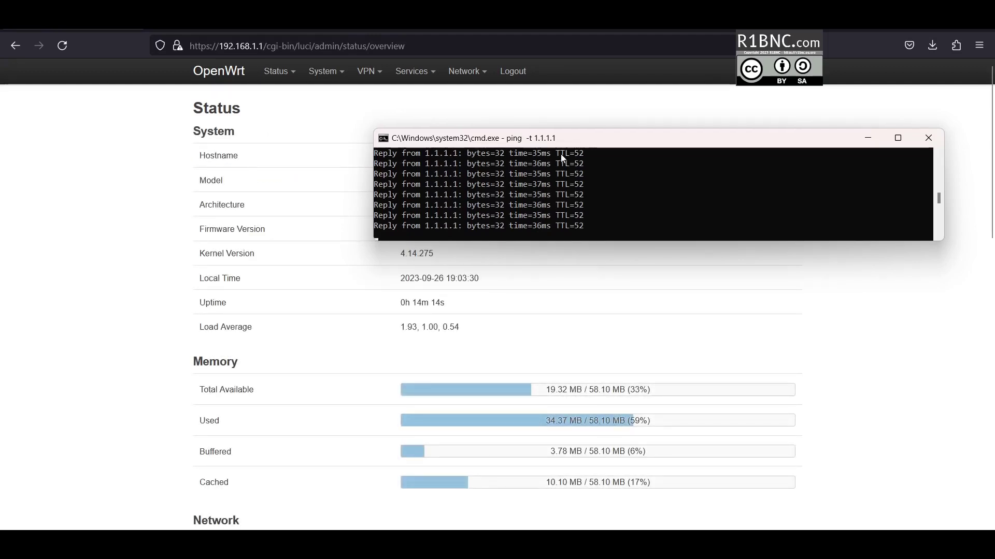
left_click(560, 155)
- Rerun the Fast.com test, getting 24 Mbps down, 45 Mbps up, 5 ms latency, with the ping window below
left_click_drag(561, 155, 580, 223)
left_click(558, 195)
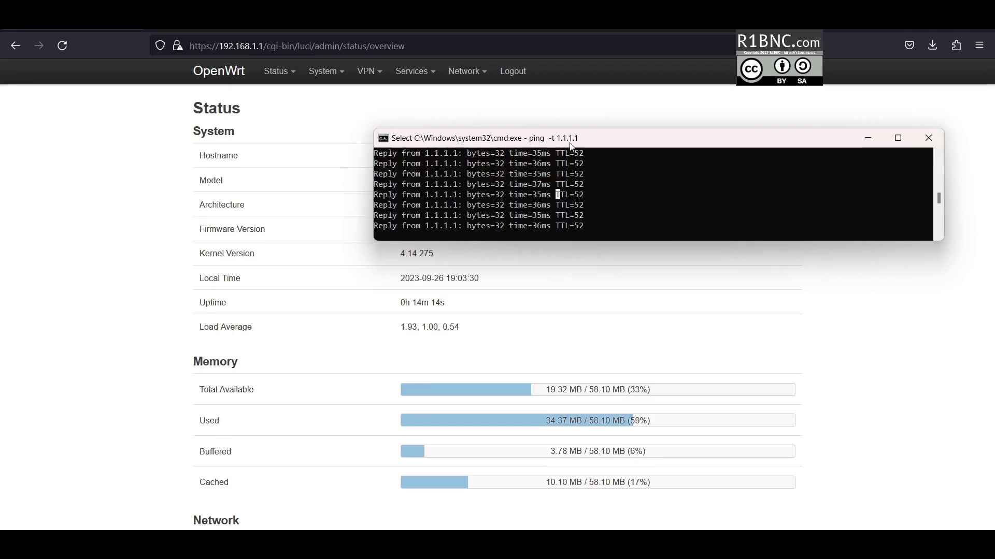
left_click_drag(571, 144, 555, 238)
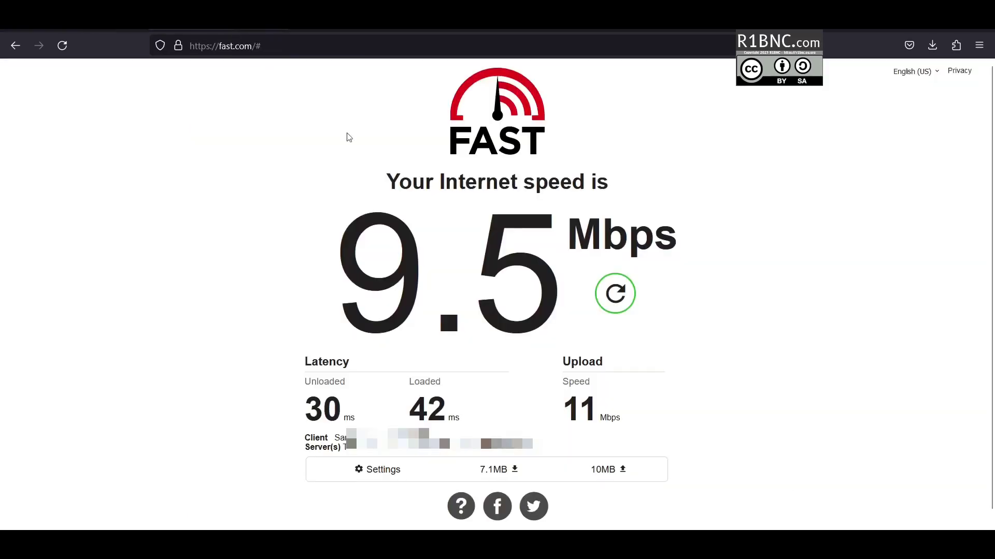
left_click(616, 294)
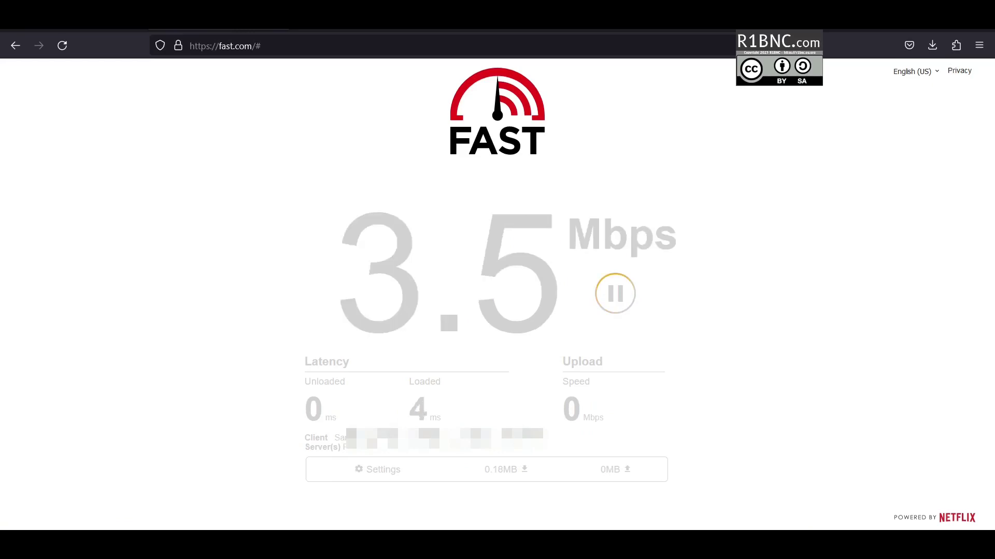
key("alt+Tab")
left_click_drag(476, 237, 501, 446)
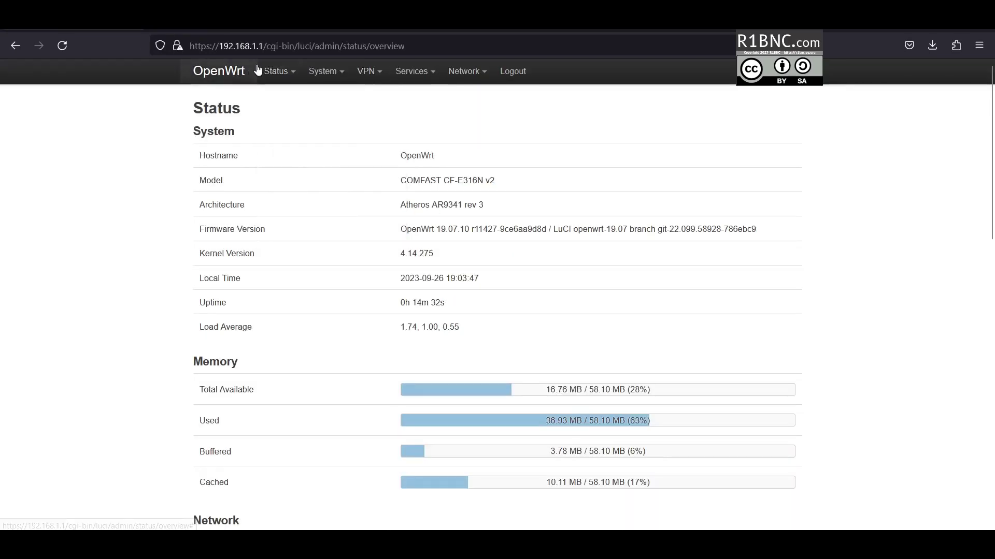
mouse_move(275, 71)
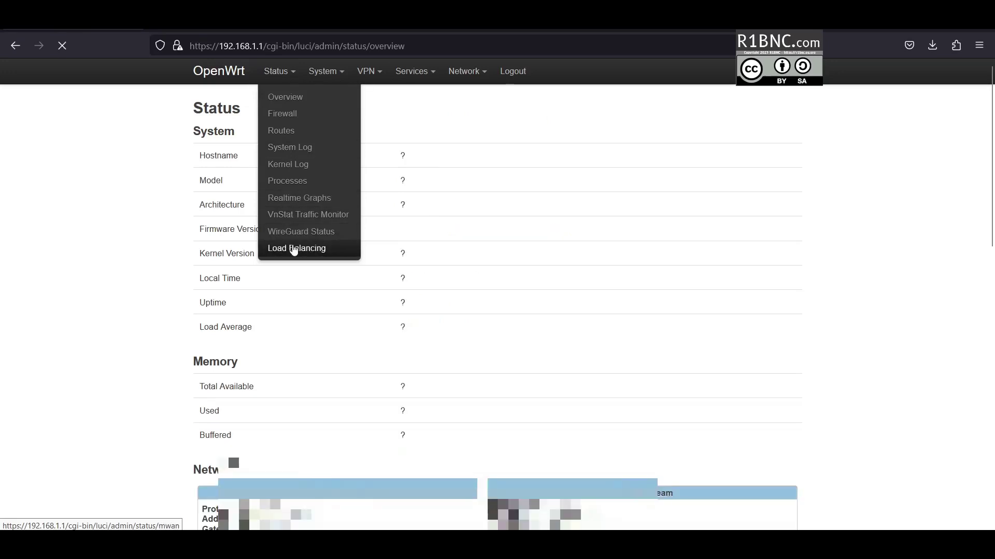
- Check Load Balancing status (wan offline, wanb online), then open the MWAN Interfaces configuration listing wan, wan6, wanb, wanb6
left_click(311, 265)
scroll(551, 425, "down", 2)
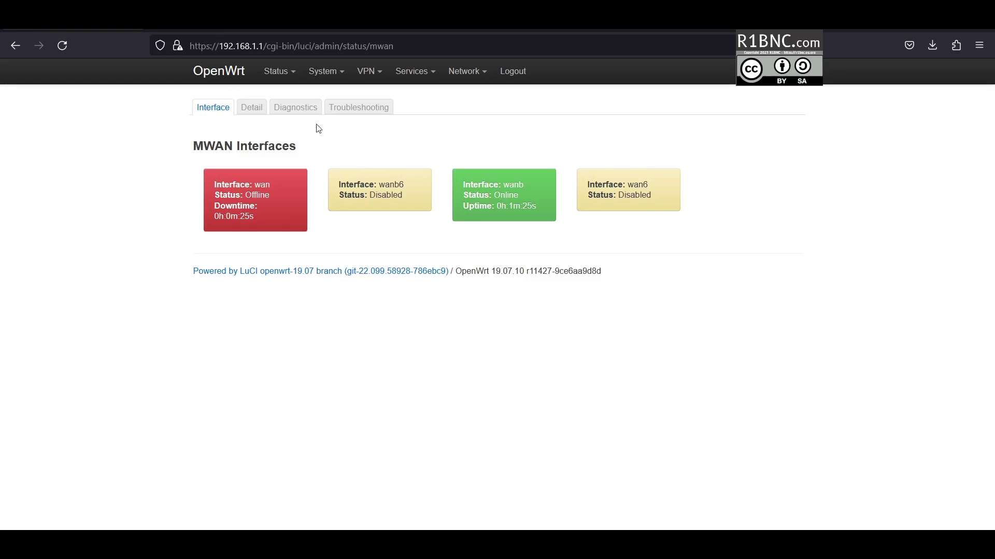
mouse_move(464, 73)
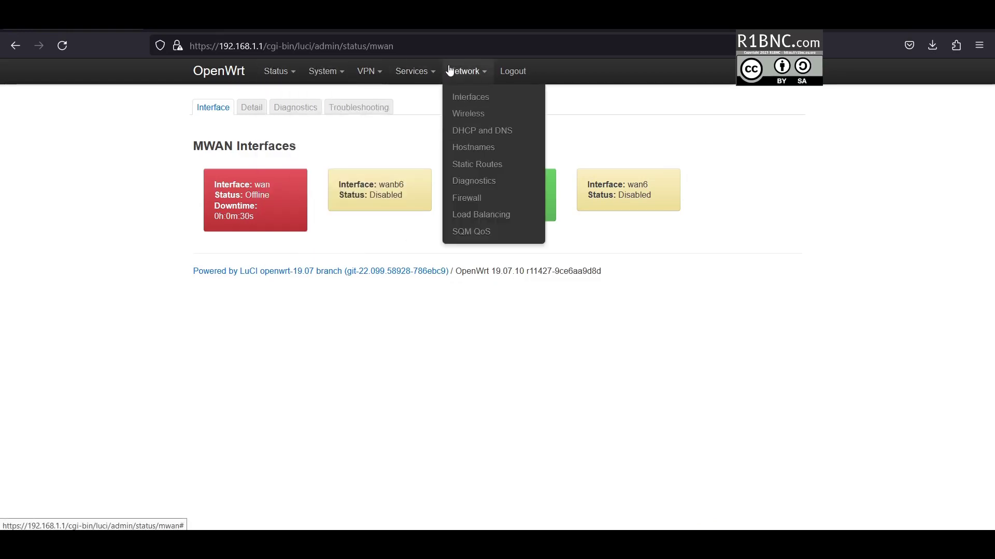
left_click(487, 214)
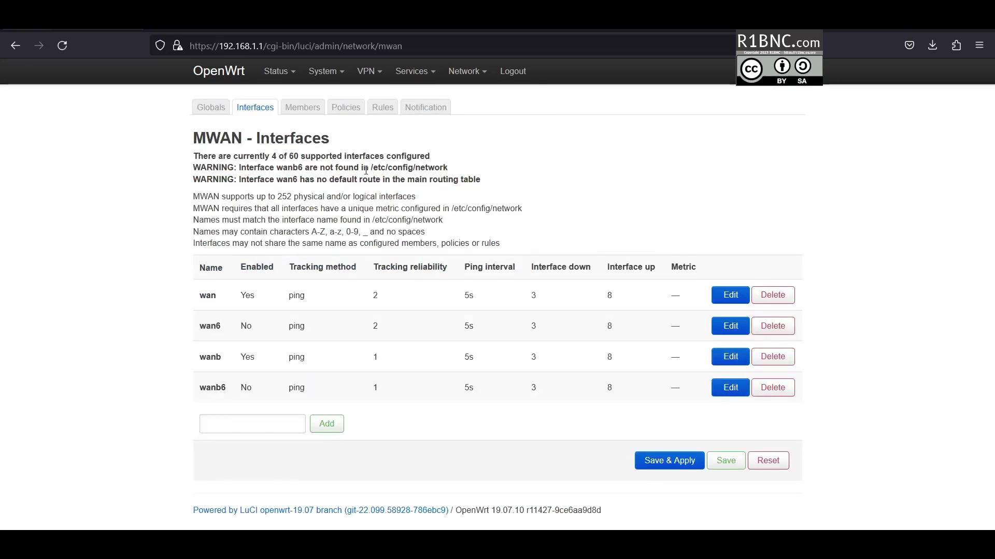
- Assign the wan_wanb policy to the https MWAN rule and save it
left_click(385, 110)
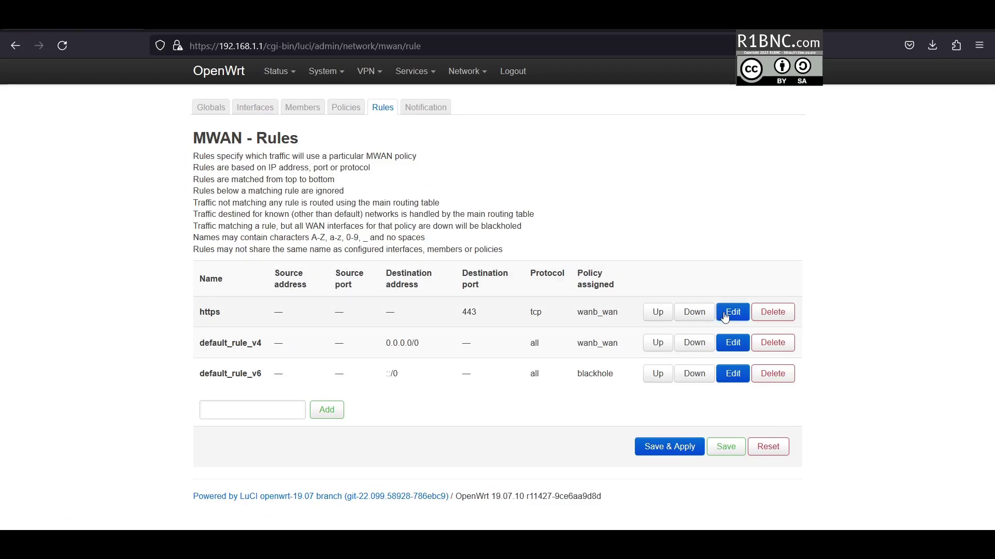
left_click(731, 310)
scroll(518, 302, "down", 5)
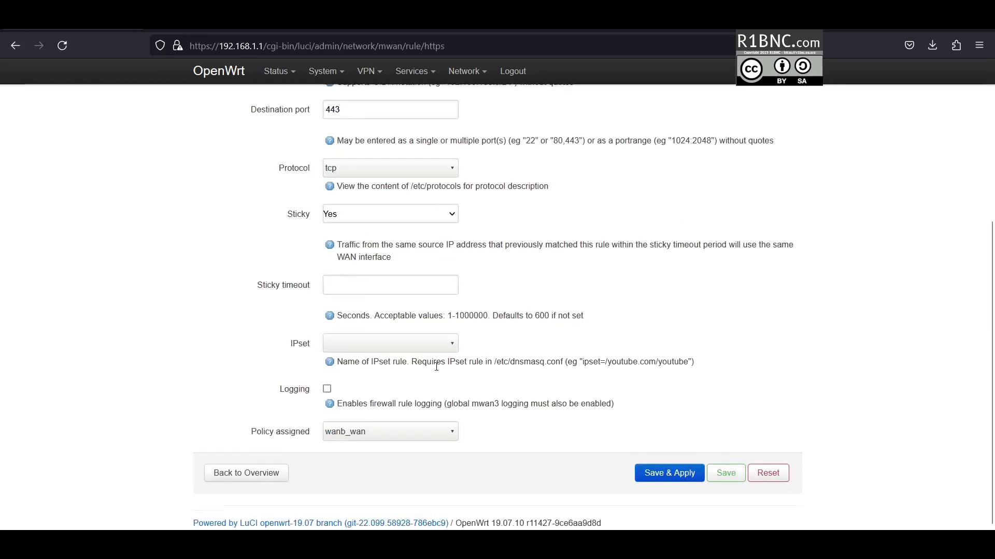
left_click(390, 432)
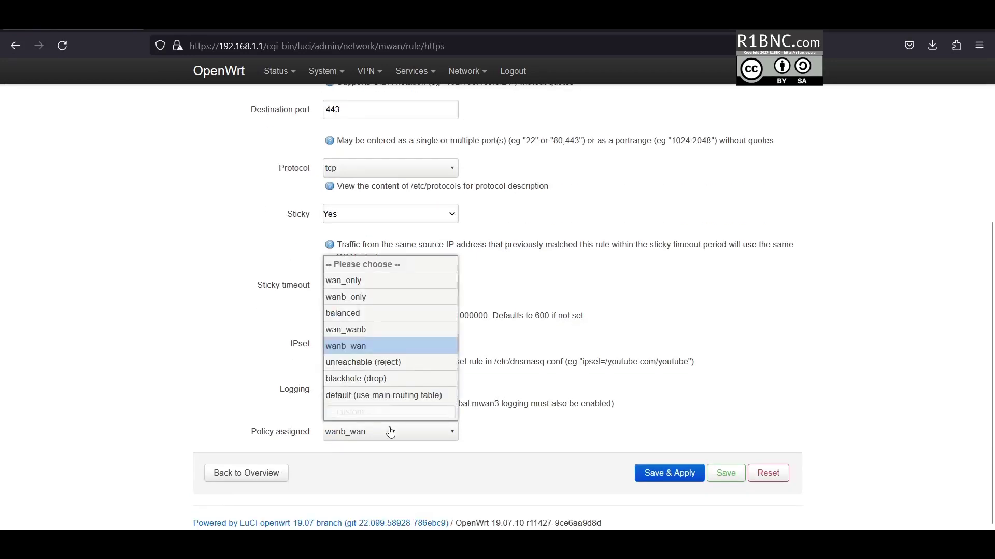
left_click(370, 332)
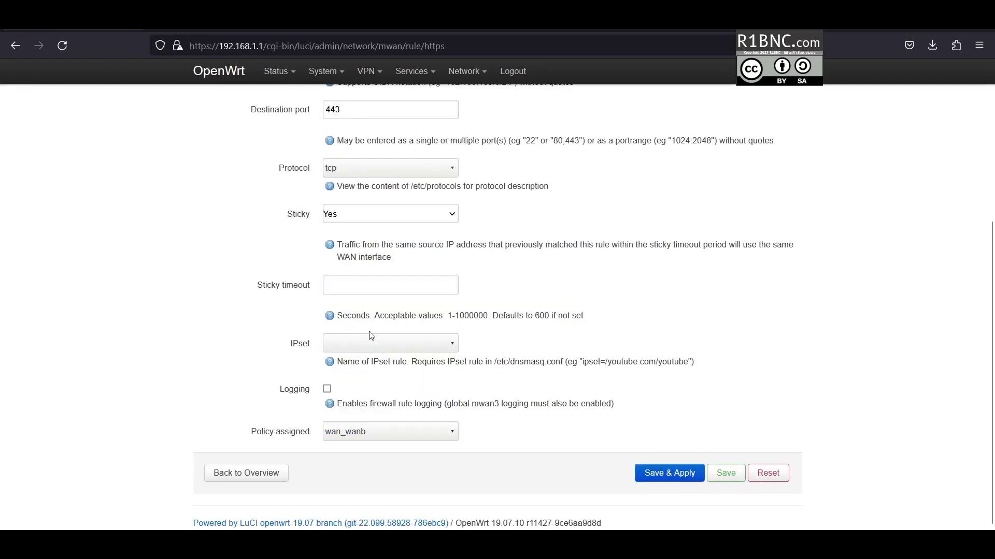
left_click(726, 473)
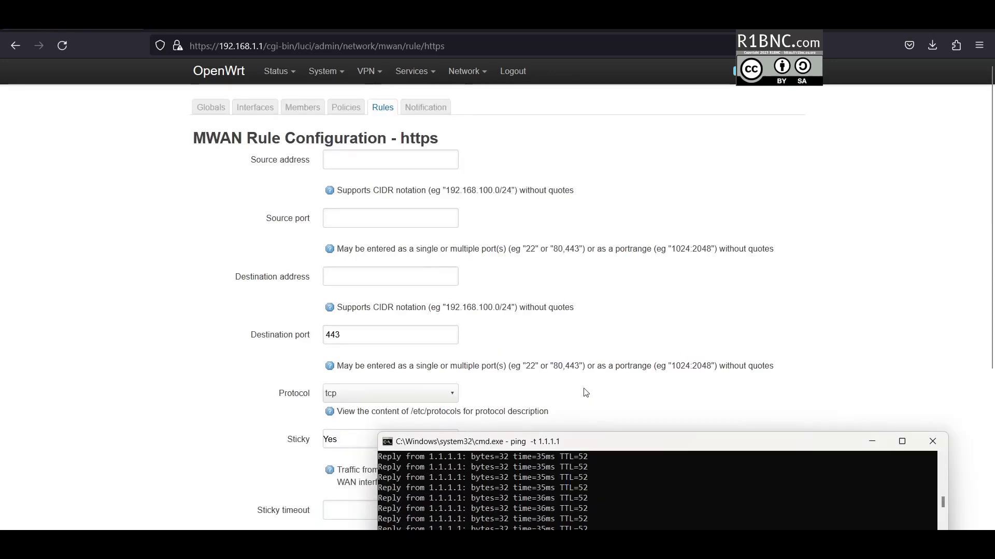
- Set the default_rule_v4 rule's policy to wan_wanb failover and Save & Apply
left_click(382, 106)
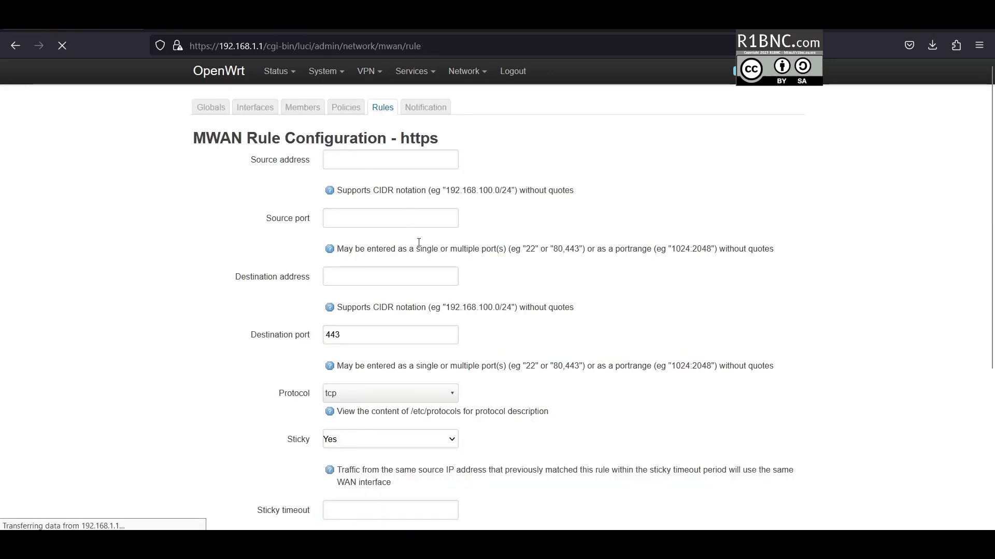
left_click(732, 343)
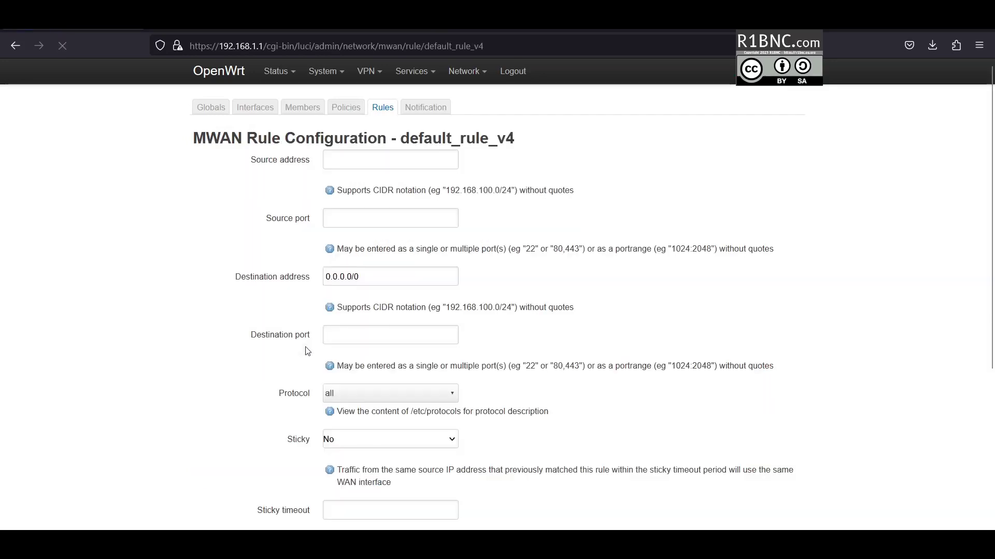
scroll(372, 404, "down", 5)
left_click(347, 433)
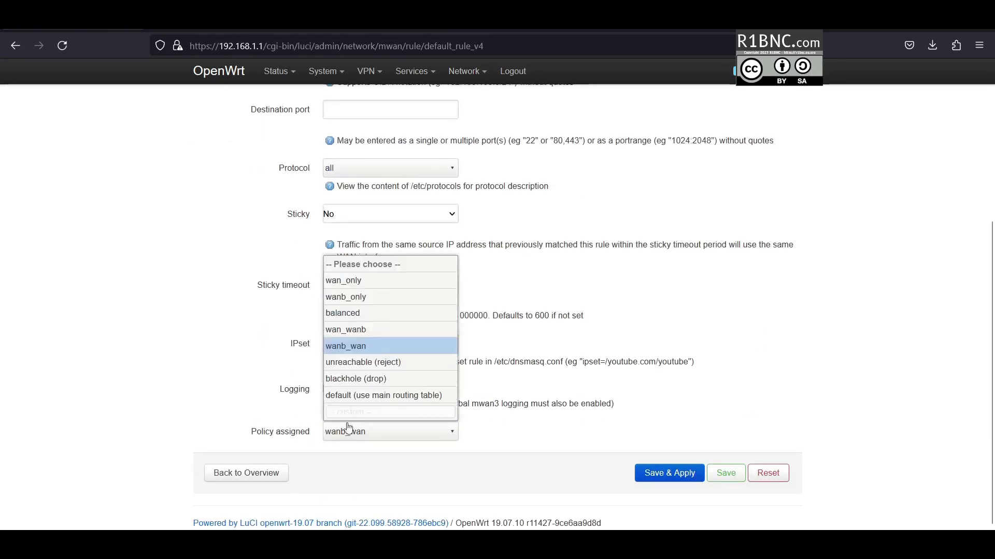
left_click(346, 330)
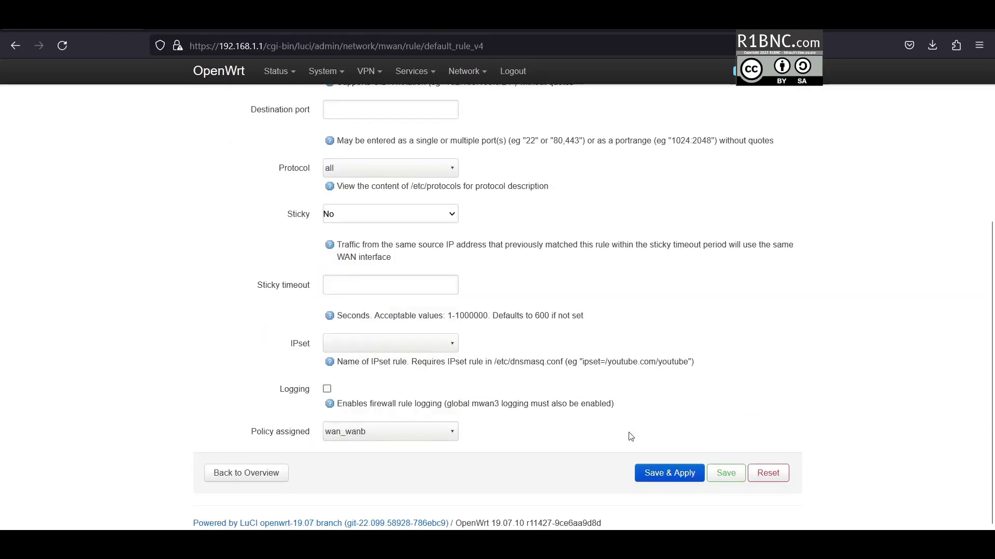
left_click(656, 479)
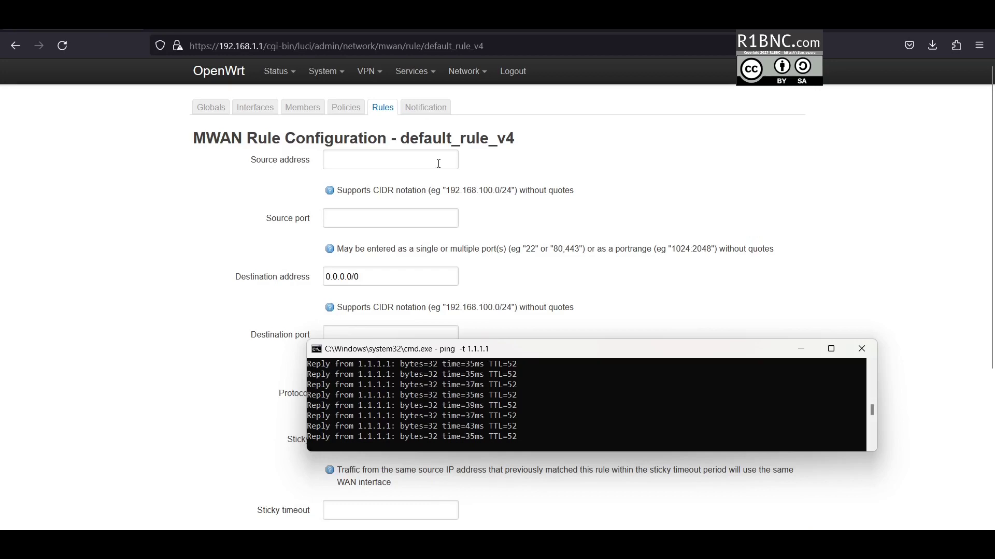
- Rerun the Fast.com speed test, now 9.6 Mbps down and 11 Mbps up, with the ping window aside
mouse_move(279, 71)
left_click(290, 98)
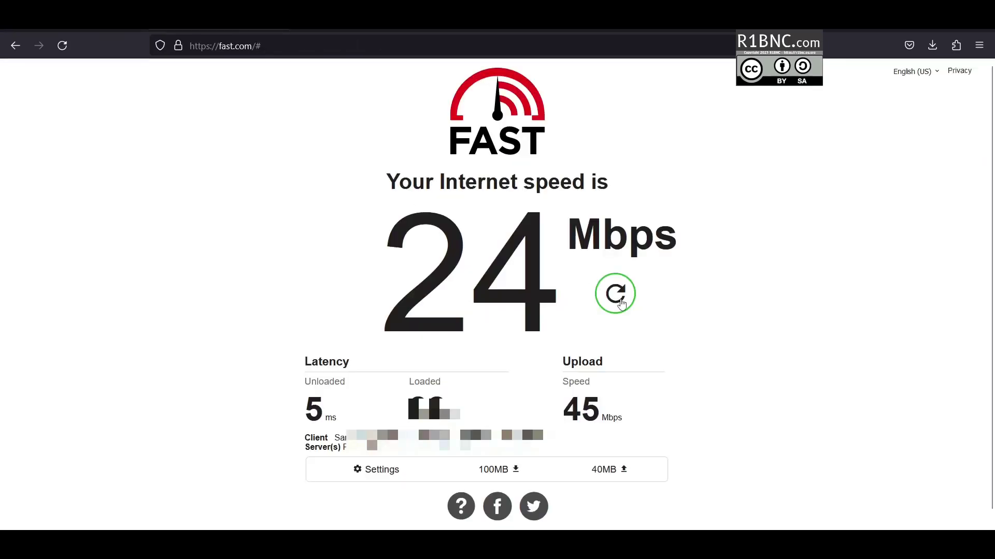
left_click(617, 294)
key("alt+Tab")
left_click_drag(482, 351, 554, 439)
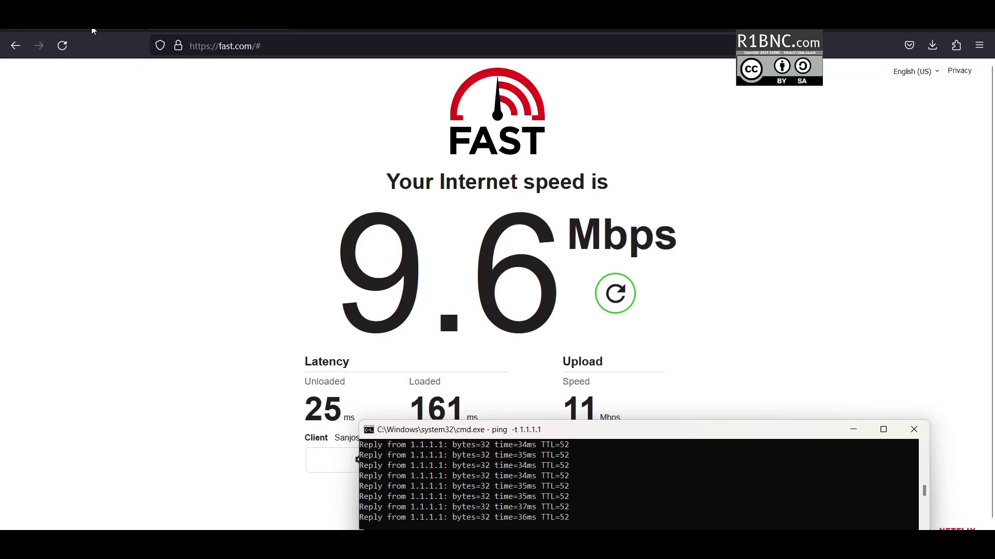
left_click(93, 31)
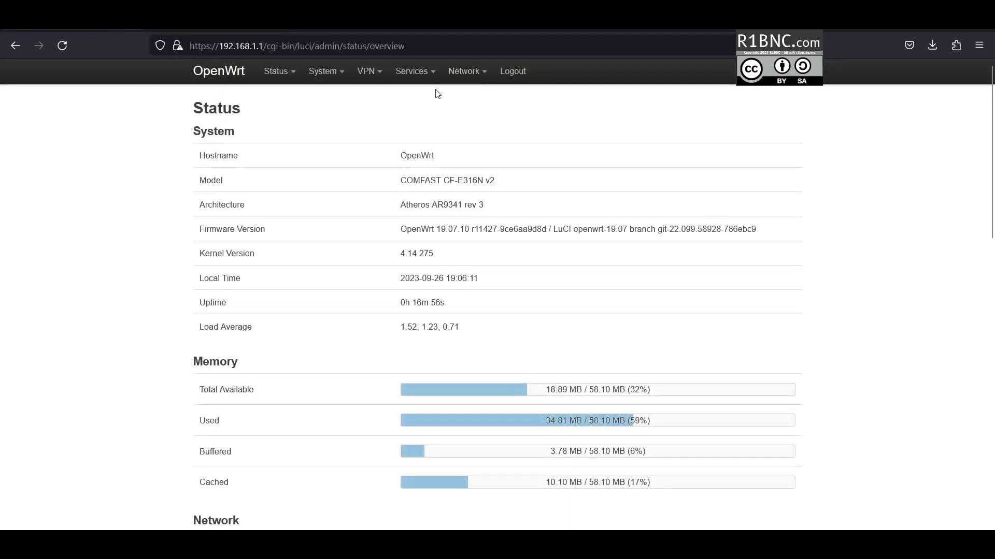
- Open Network > Firewall and look over the zone settings
mouse_move(469, 71)
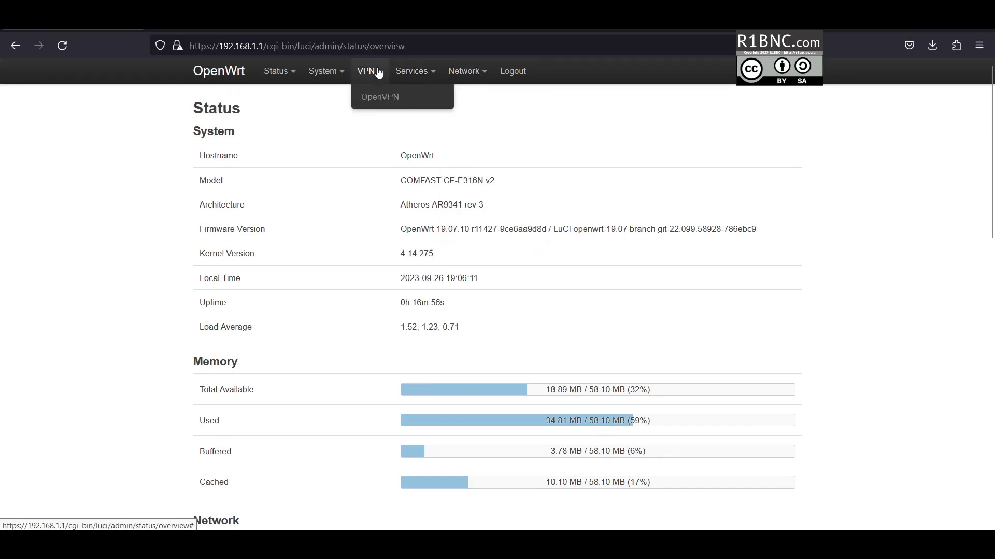
mouse_move(398, 73)
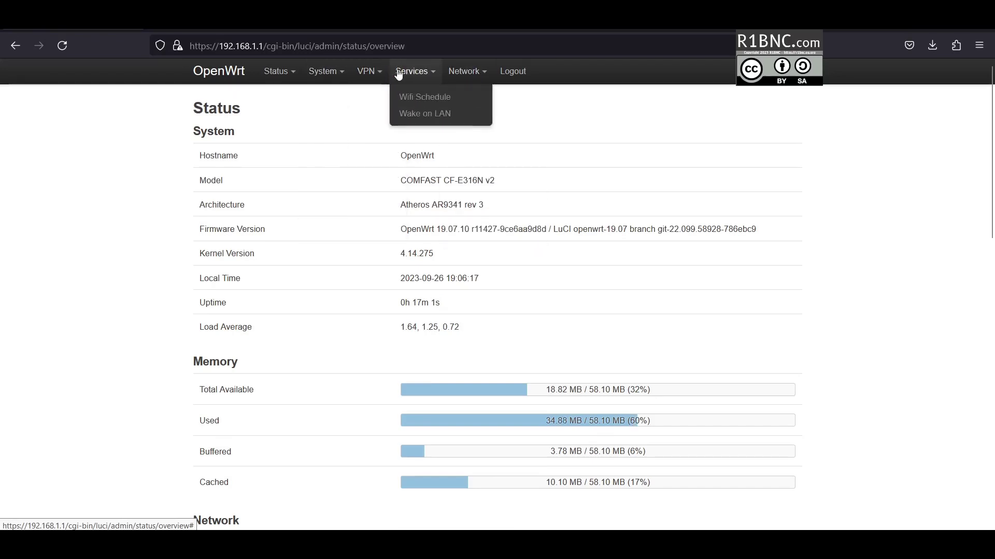
left_click(475, 198)
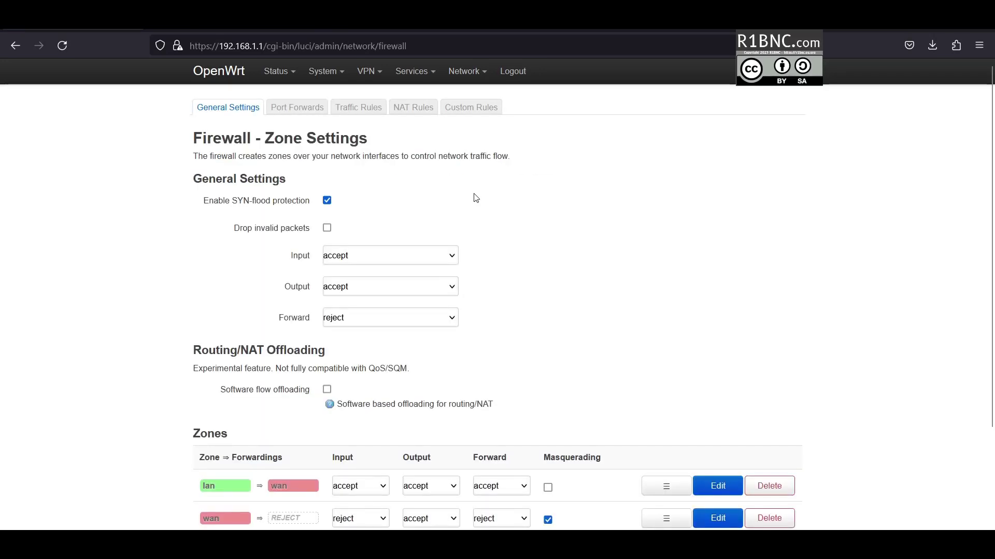
scroll(480, 325, "down", 2)
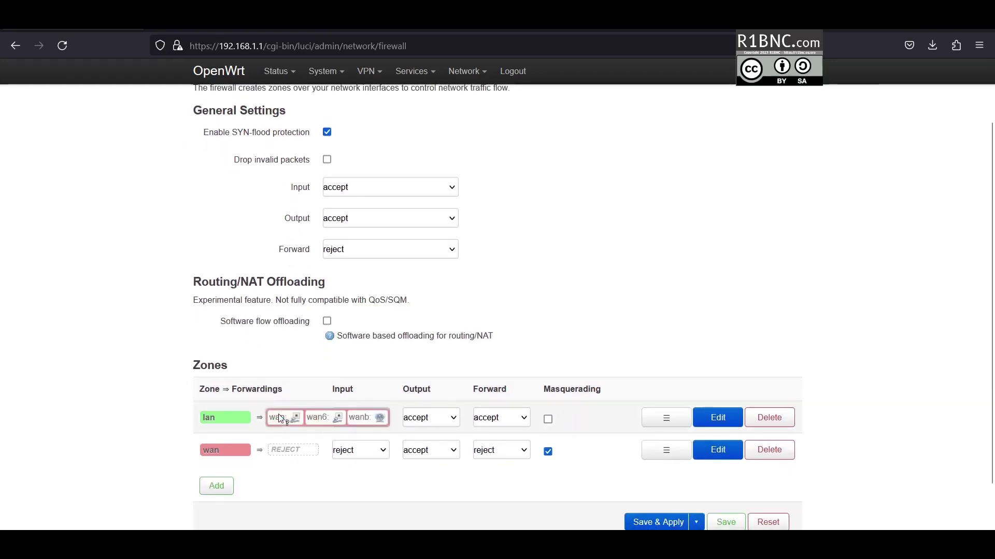
scroll(288, 400, "up", 2)
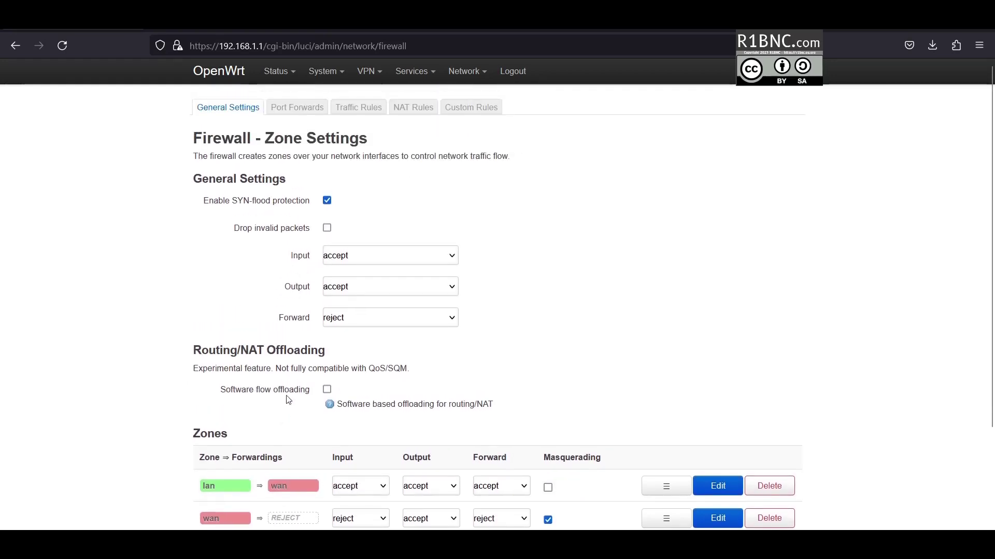
- Review Port Forwards and Traffic Rules (Allow-DHCP-Renew through Allow-ISAKMP), then return to Status Overview
left_click(321, 113)
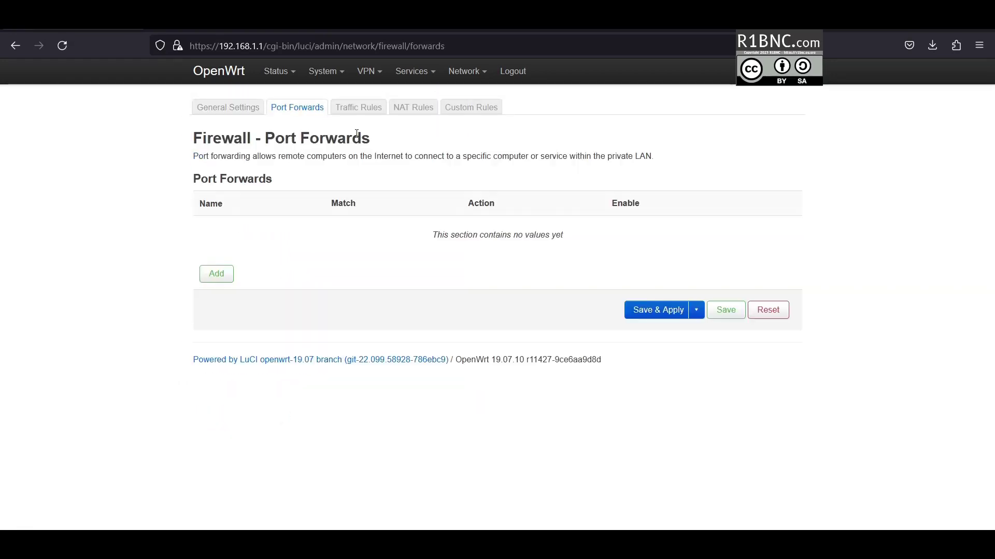
left_click(372, 110)
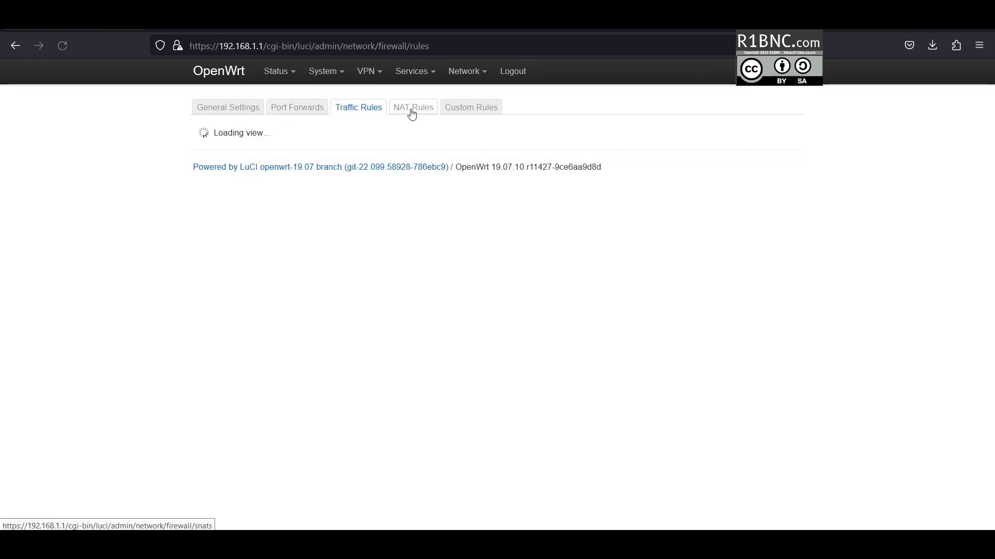
scroll(381, 273, "down", 2)
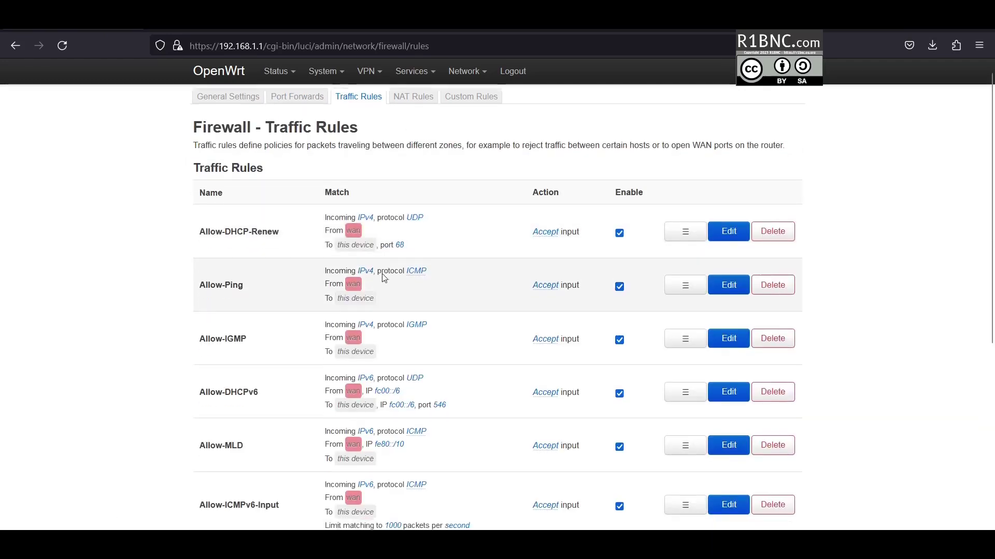
scroll(362, 322, "down", 5)
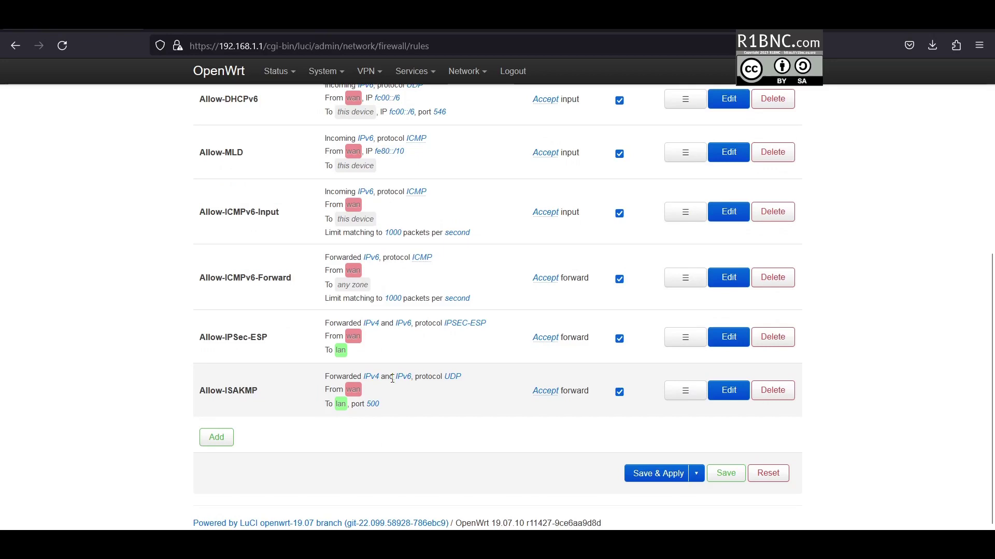
scroll(393, 382, "up", 5)
scroll(391, 382, "up", 2)
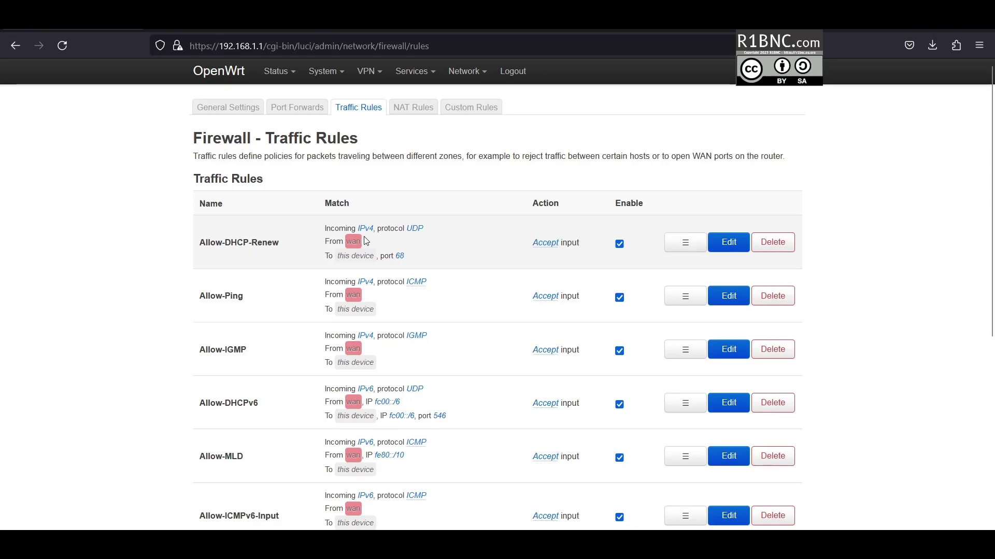
mouse_move(272, 73)
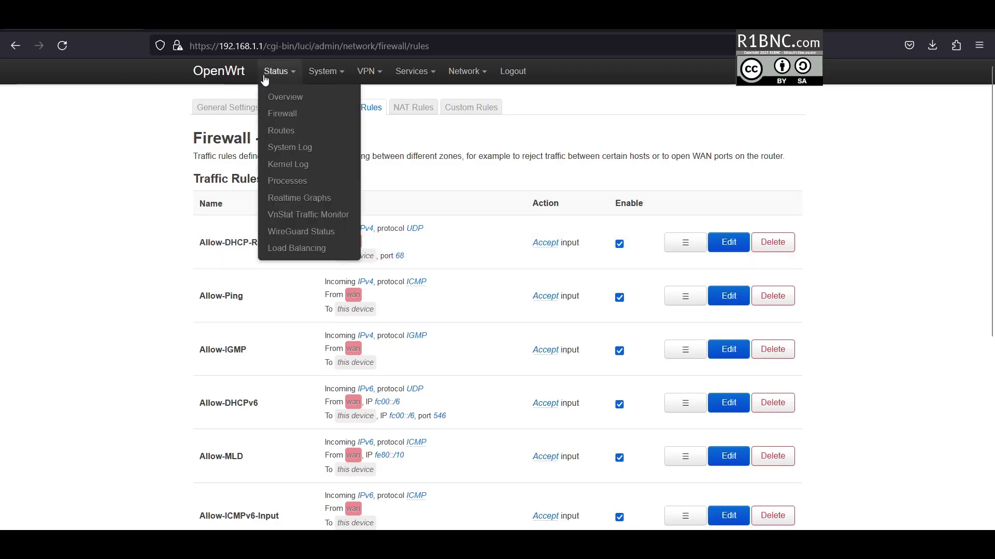
left_click(291, 100)
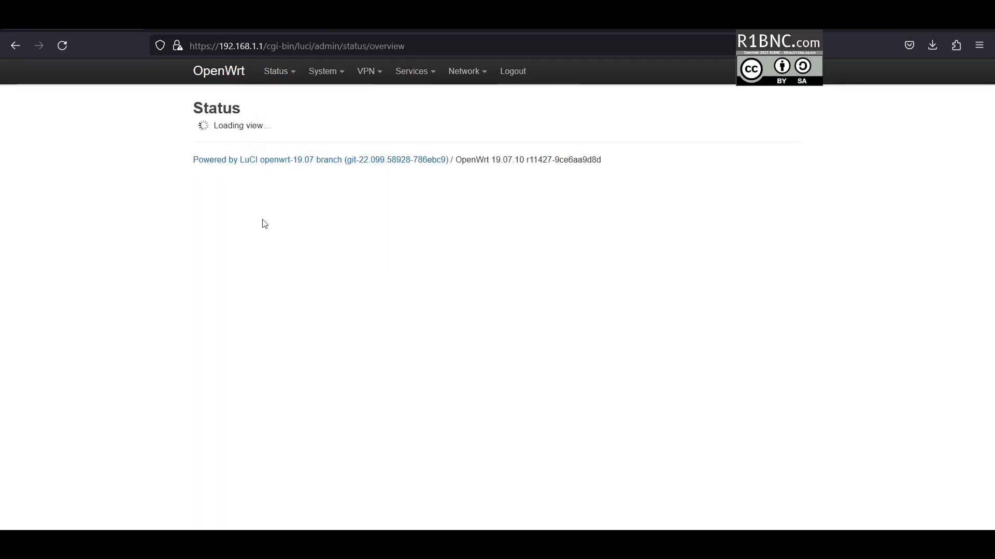
- Confirm the VnStat configuration still monitors br-lan and eth1, then go back to Status Overview
mouse_move(283, 72)
left_click(308, 215)
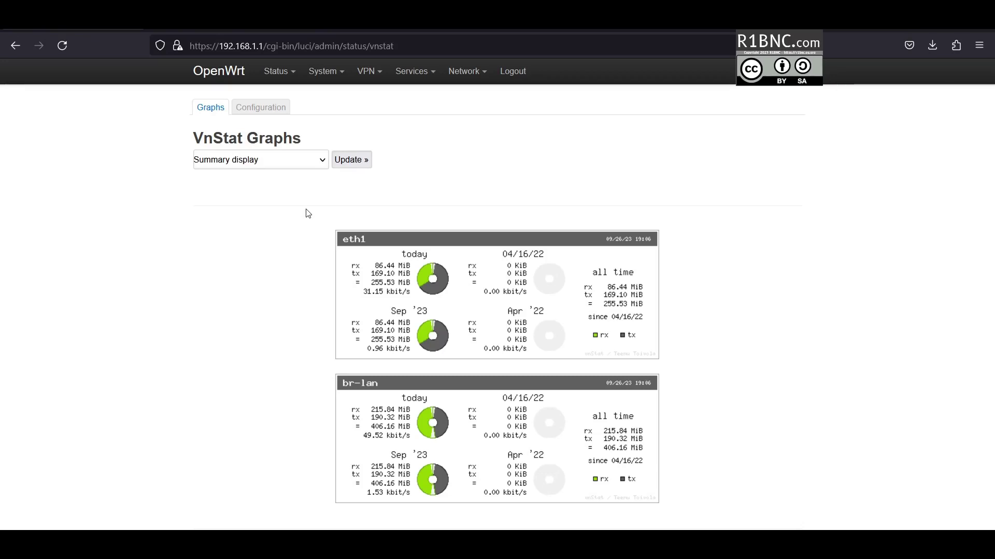
left_click(282, 112)
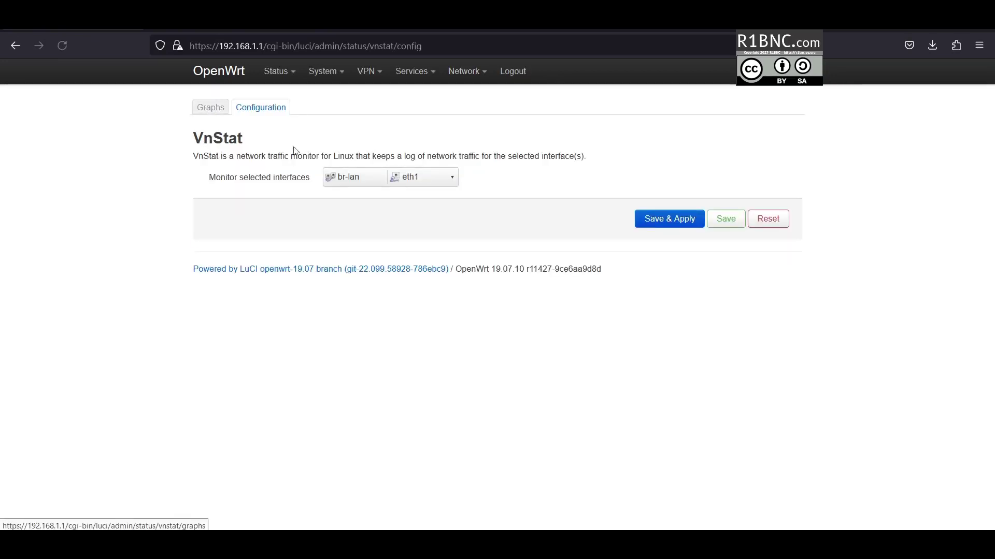
left_click(384, 174)
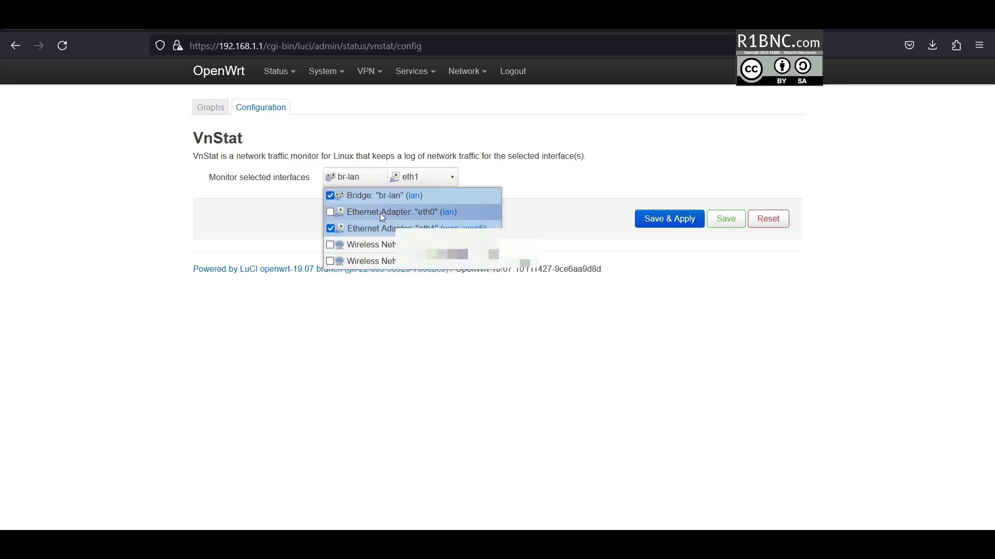
left_click(257, 195)
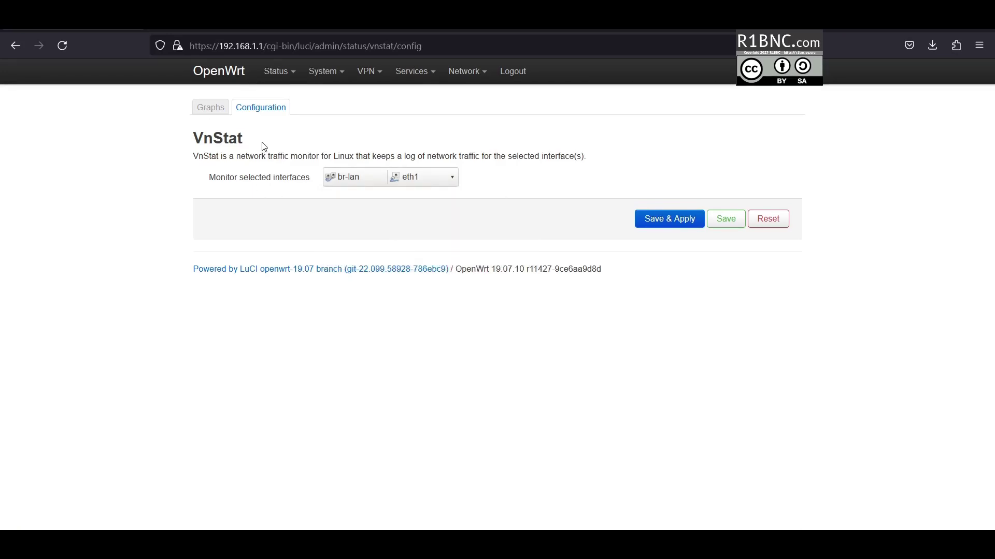
mouse_move(276, 72)
left_click(272, 98)
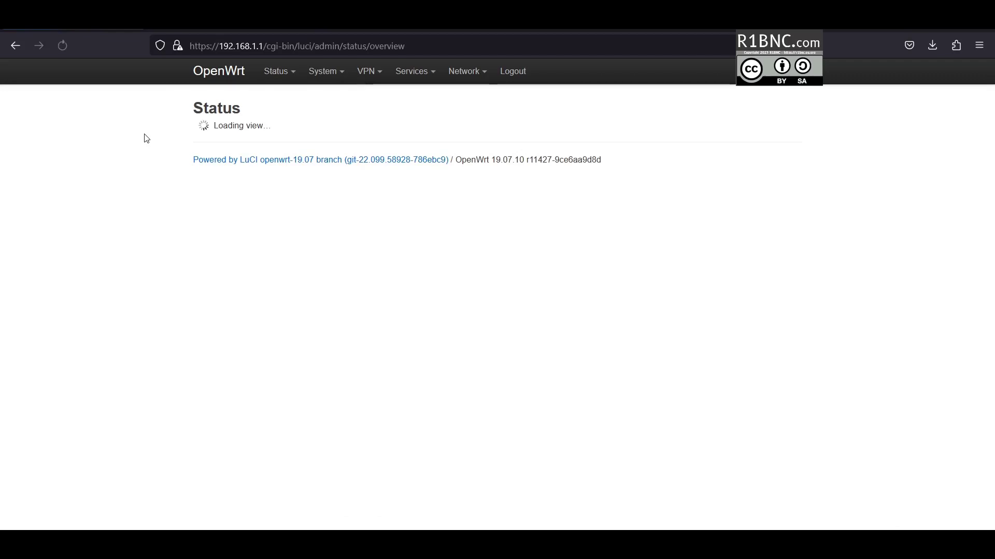